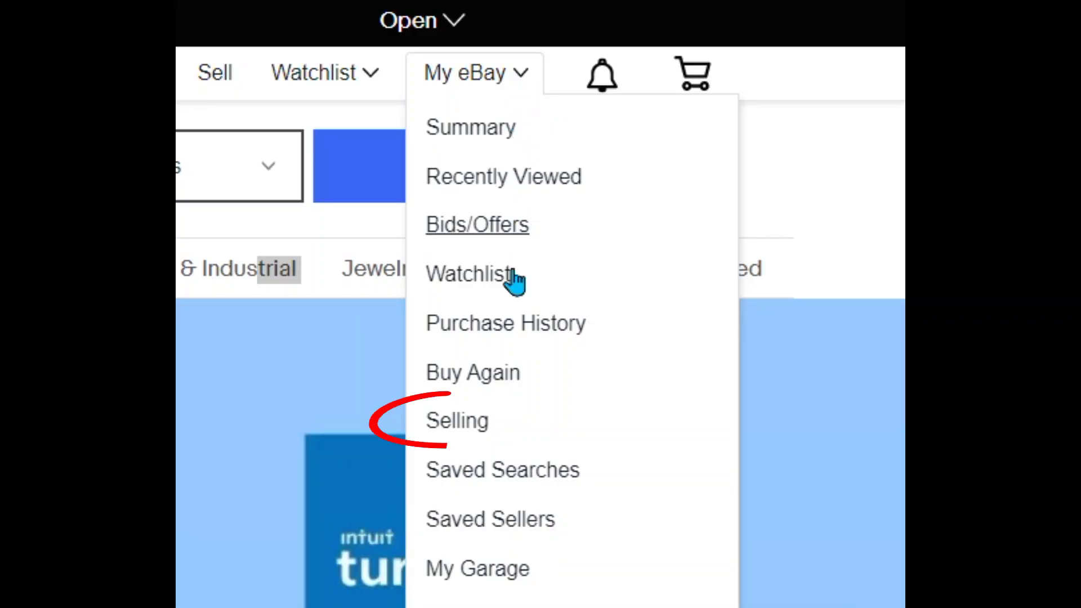
Open the Store categories management page from the selling tools' store management
click(463, 423)
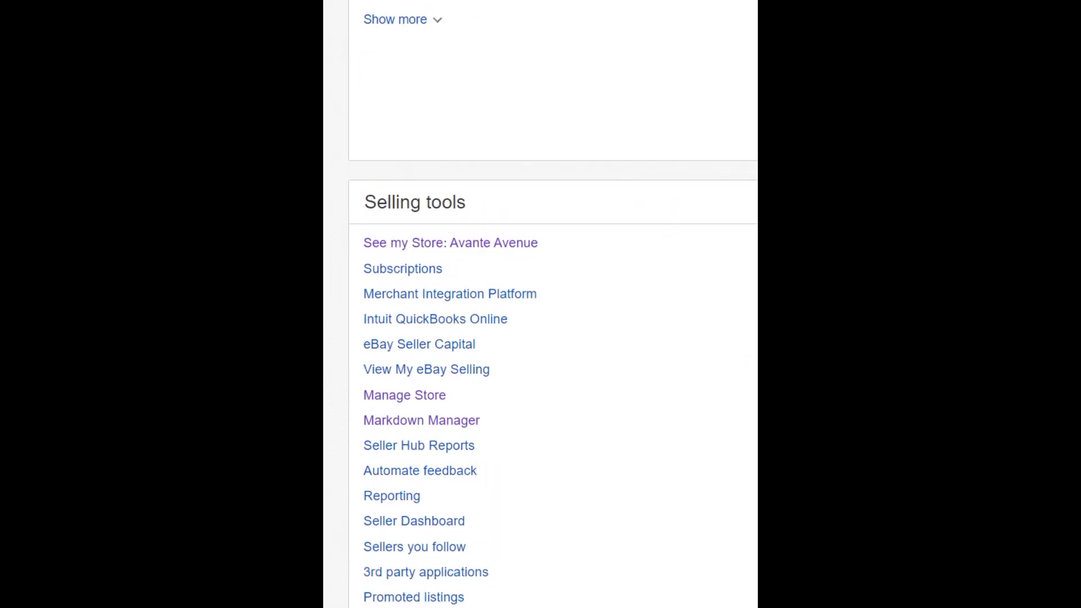
scroll(553, 309, down, 3)
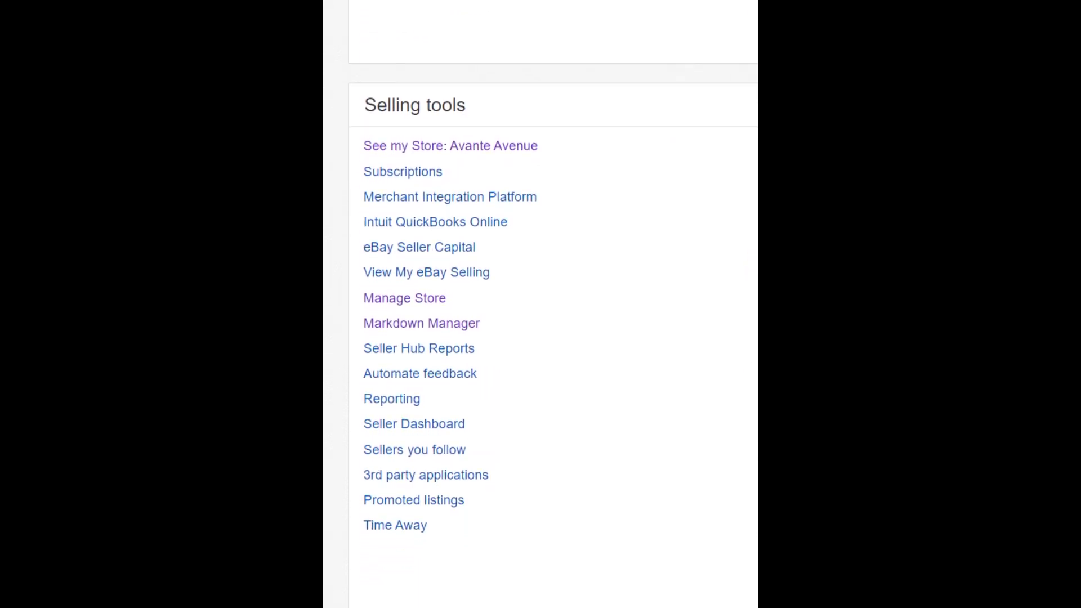
click(412, 290)
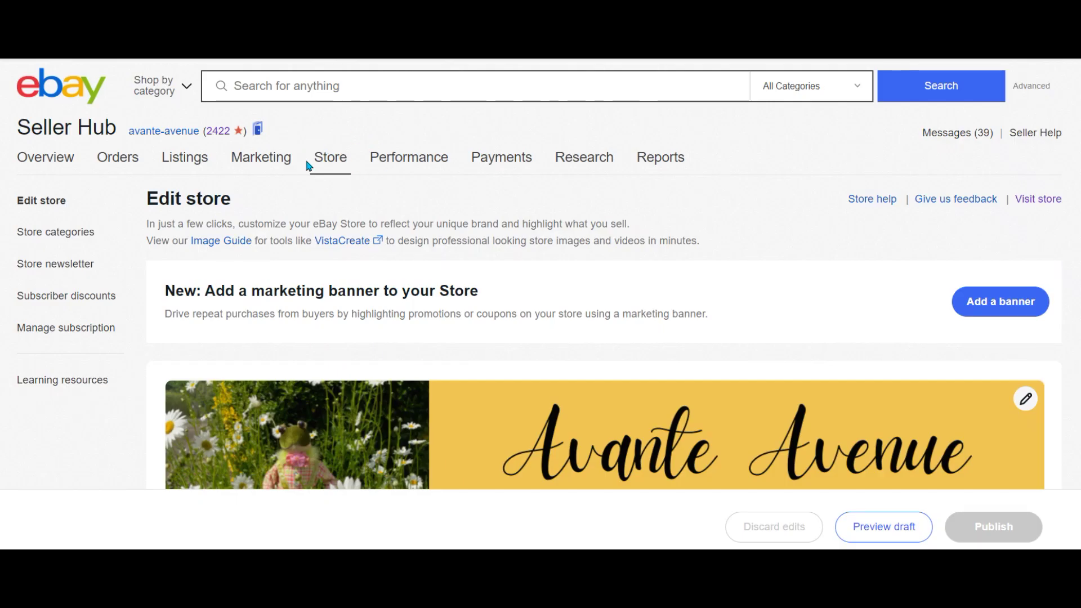
click(64, 235)
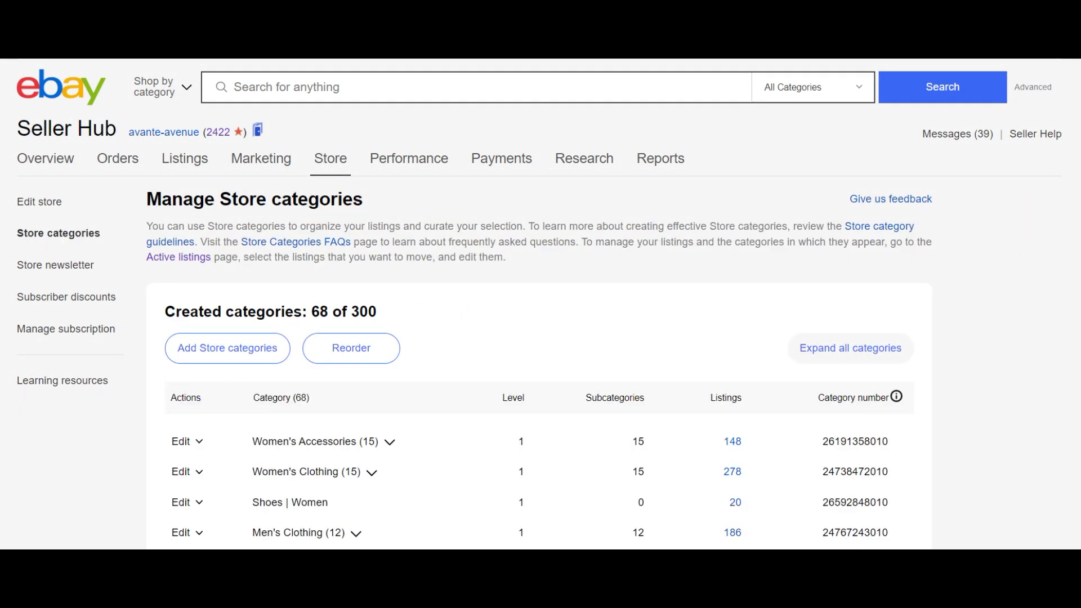
Add a new store category named CLEARANCE and save it
scroll(539, 304, down, 3)
scroll(540, 304, down, 5)
scroll(786, 404, down, 1)
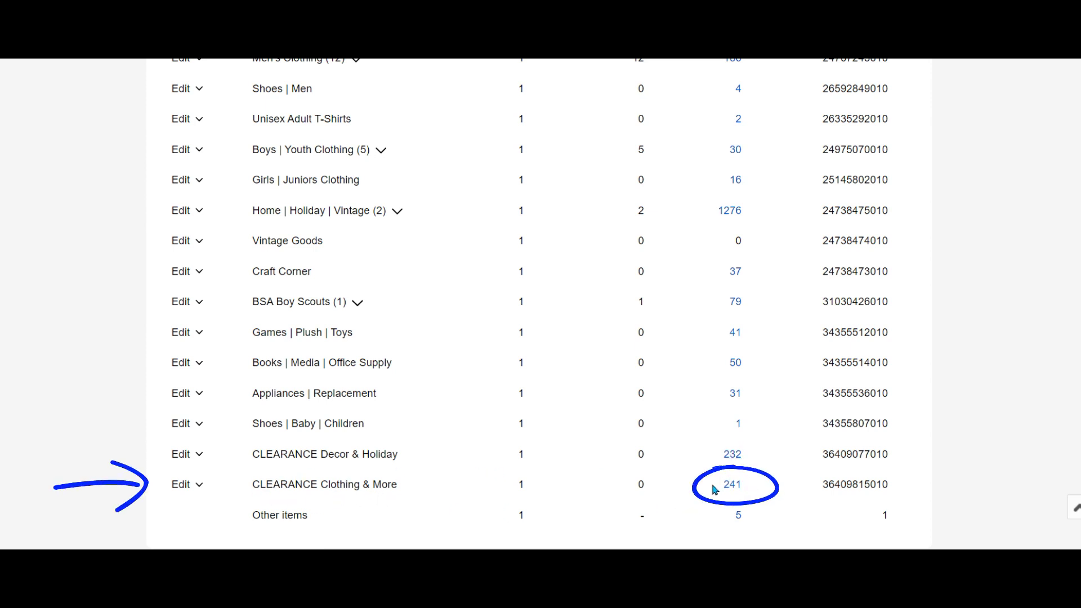
scroll(541, 304, up, 5)
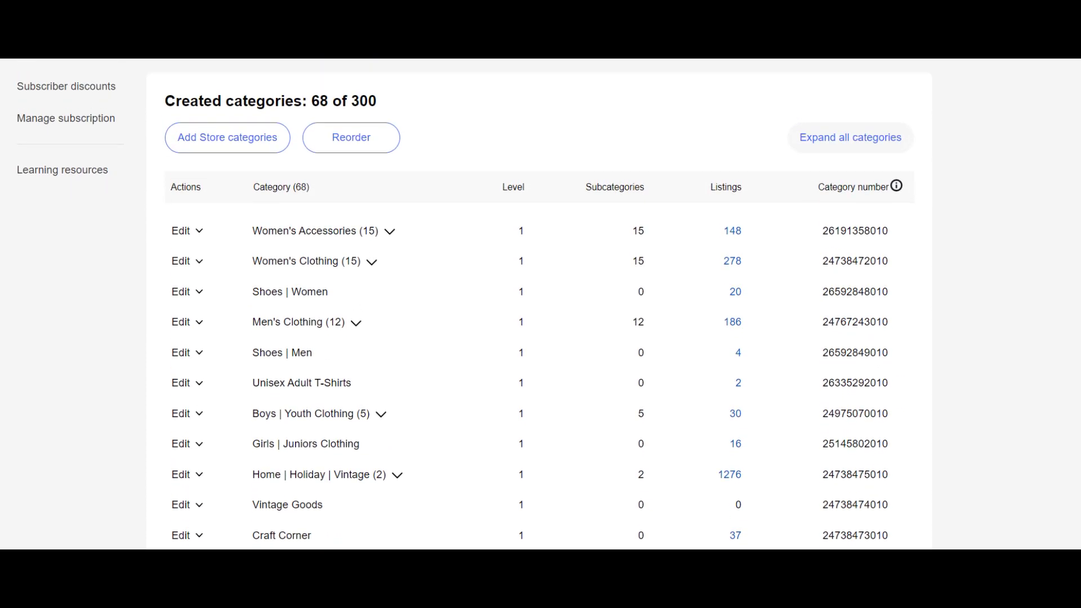
click(227, 140)
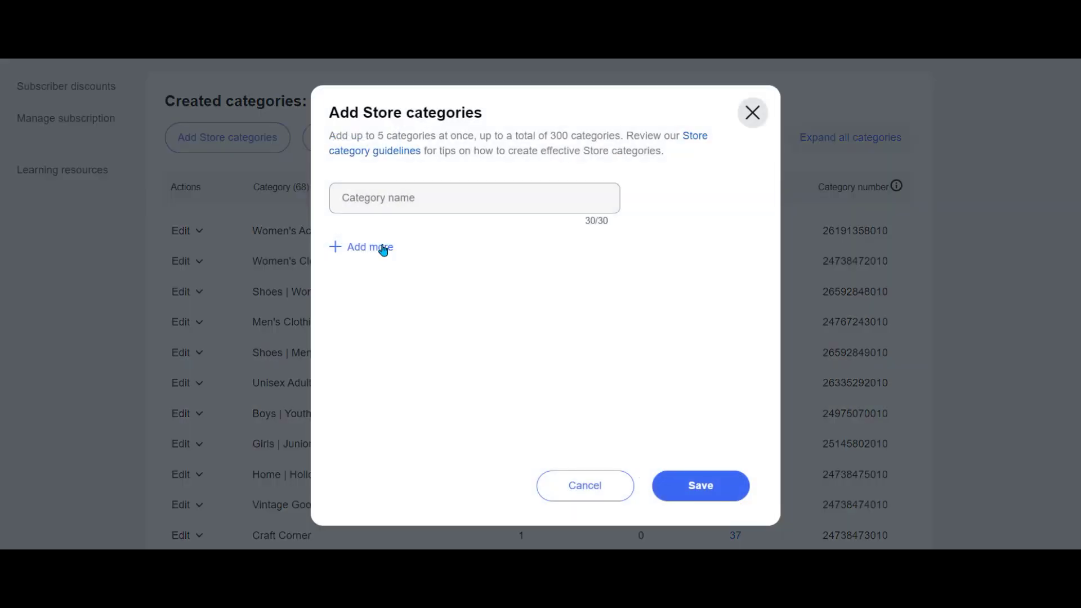
click(400, 196)
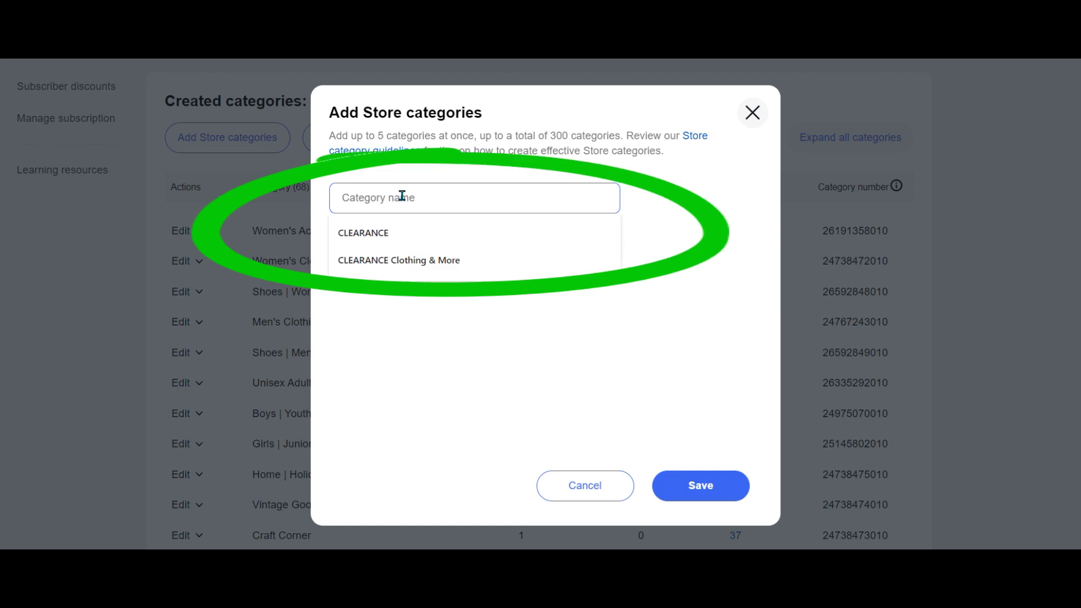
click(375, 232)
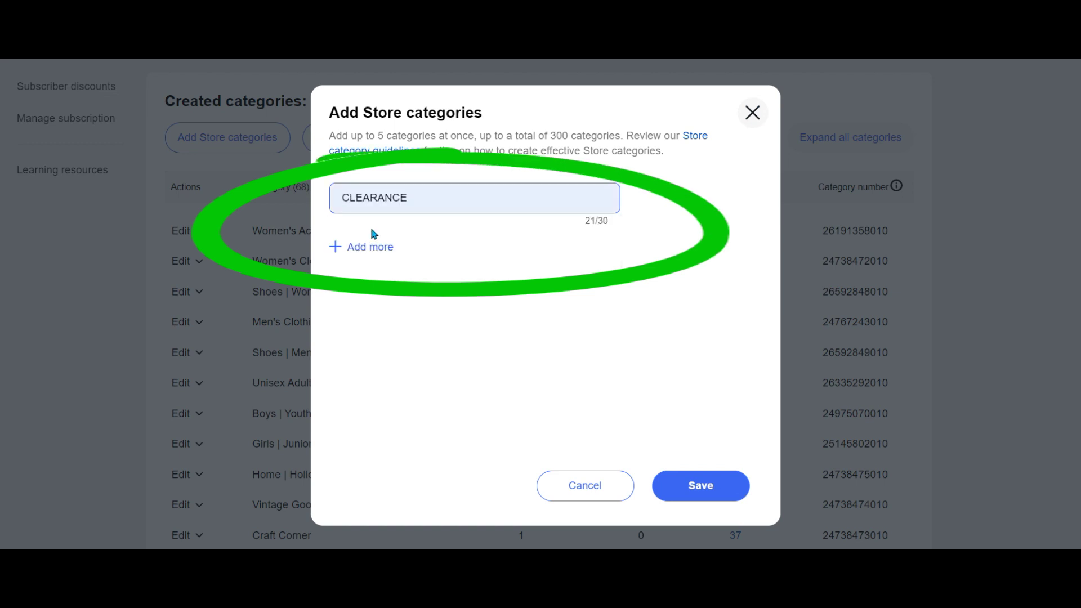
click(420, 203)
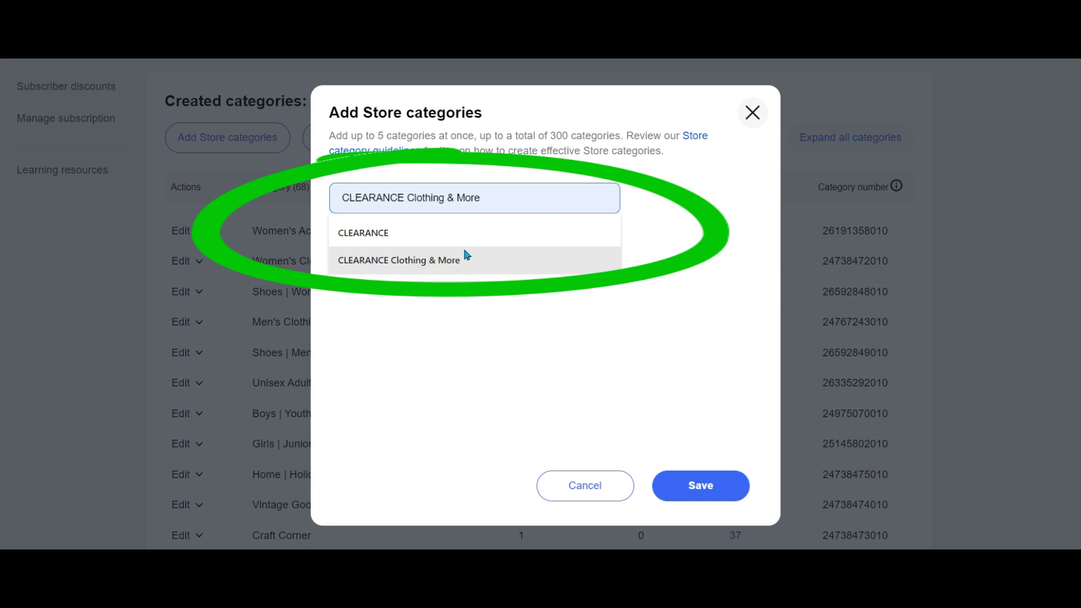
click(376, 236)
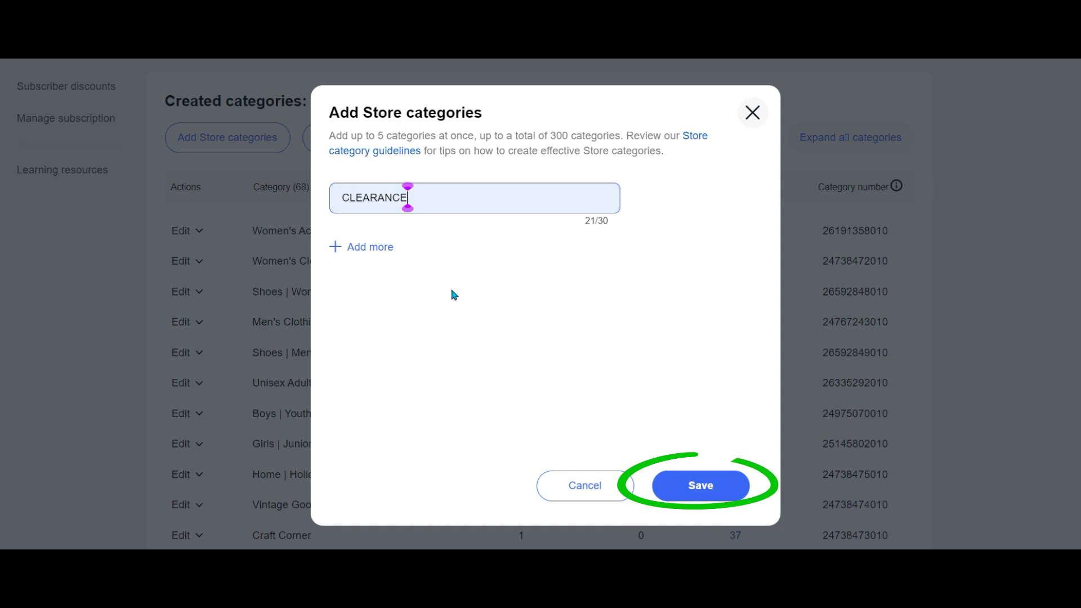
click(698, 488)
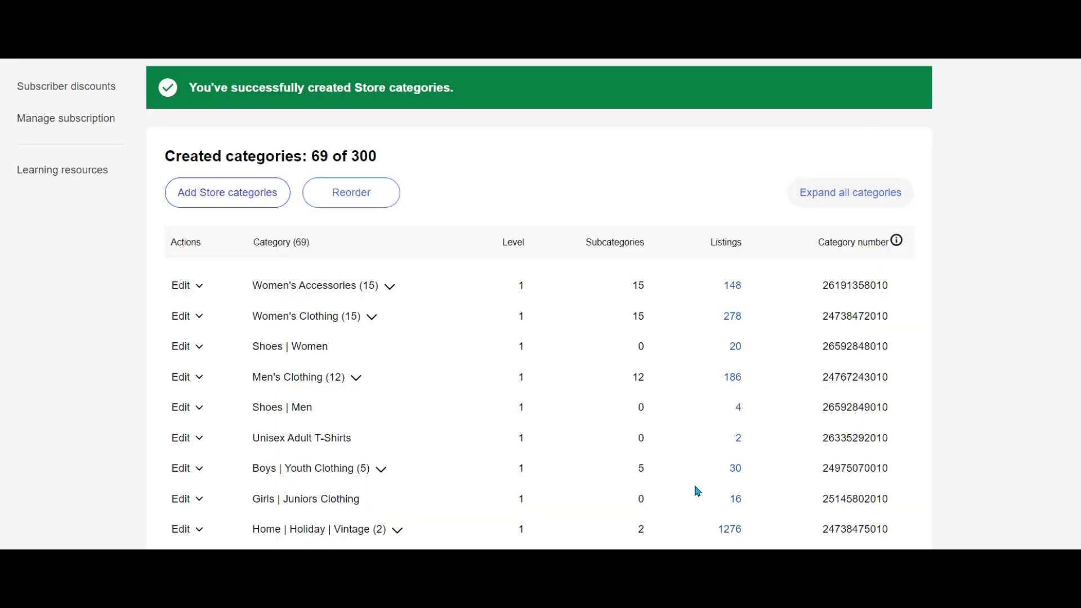
Expand the Women's Clothing category and open the active listings in its "XS, 0" subcategory
scroll(377, 506, down, 6)
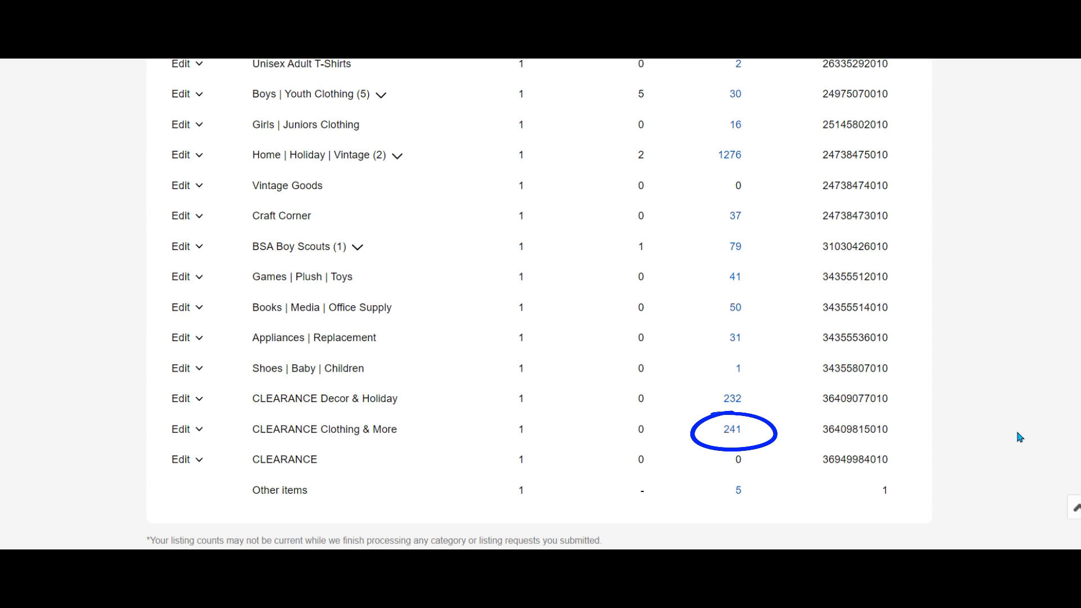
scroll(372, 195, up, 4)
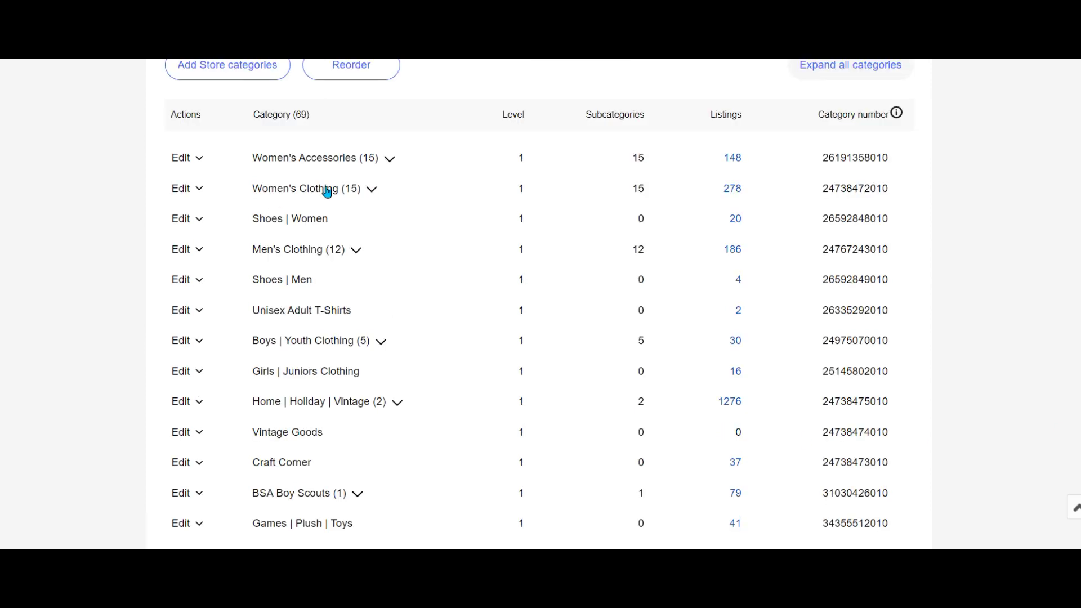
click(372, 190)
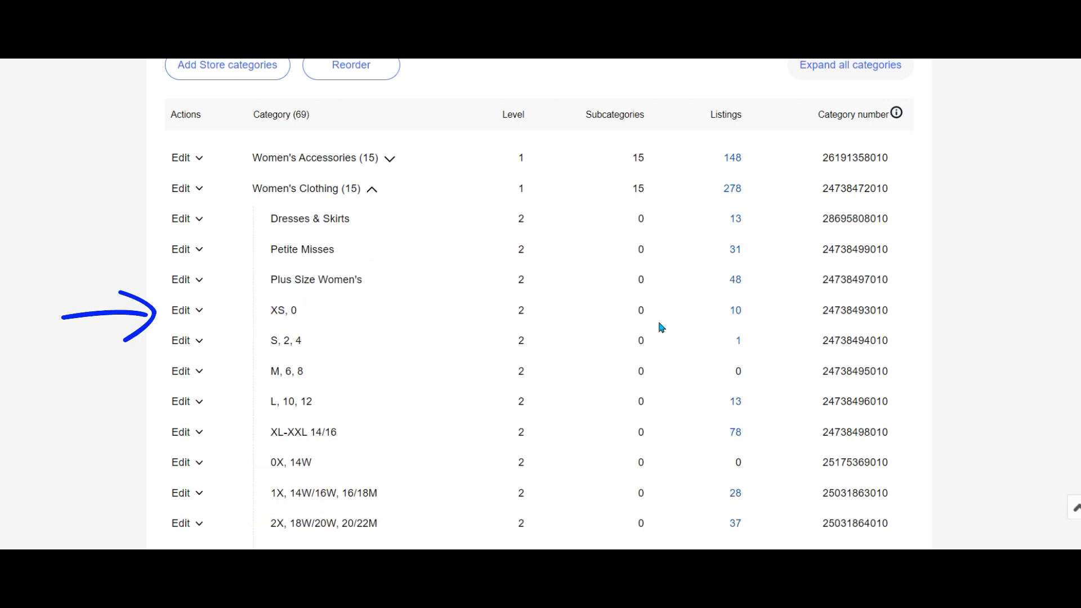
click(736, 313)
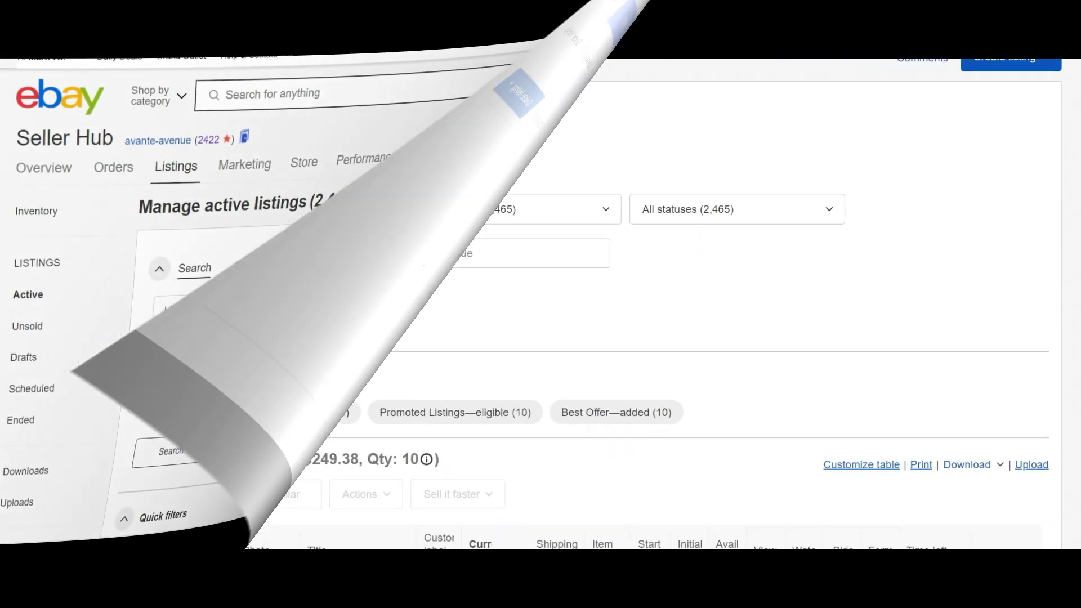
scroll(563, 304, down, 5)
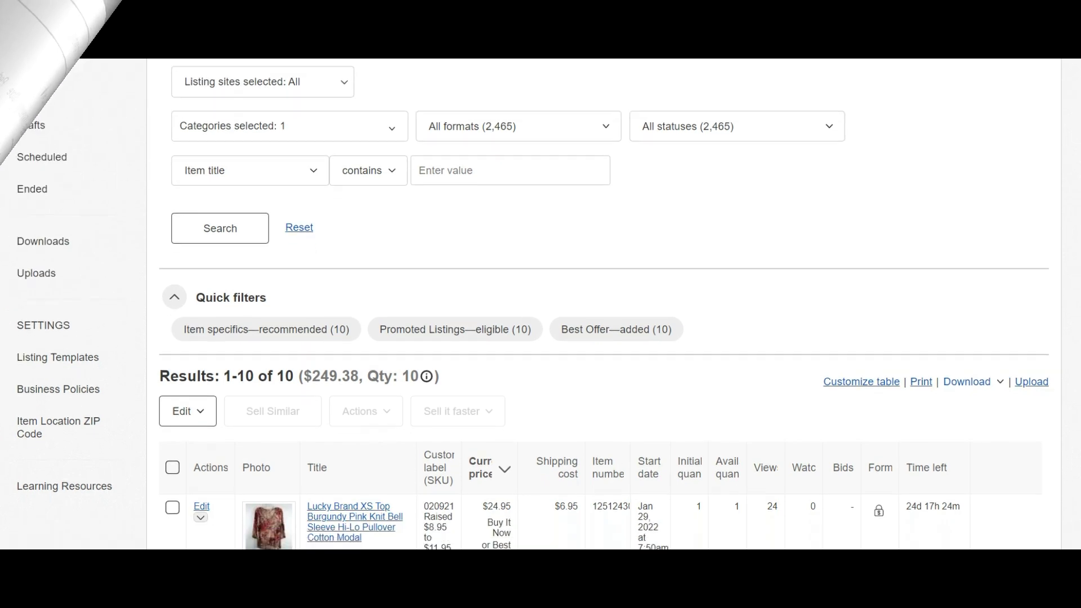
scroll(1077, 507, down, 1)
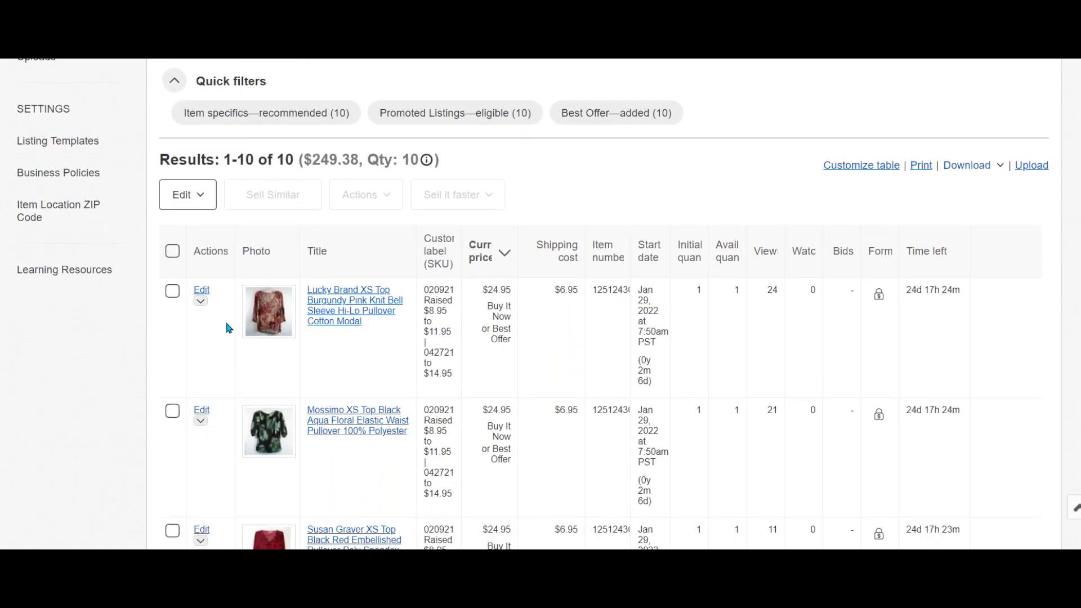
Select all listings in the "XS, 0" results and open the selected ones for bulk editing
click(172, 252)
scroll(1074, 299, down, 3)
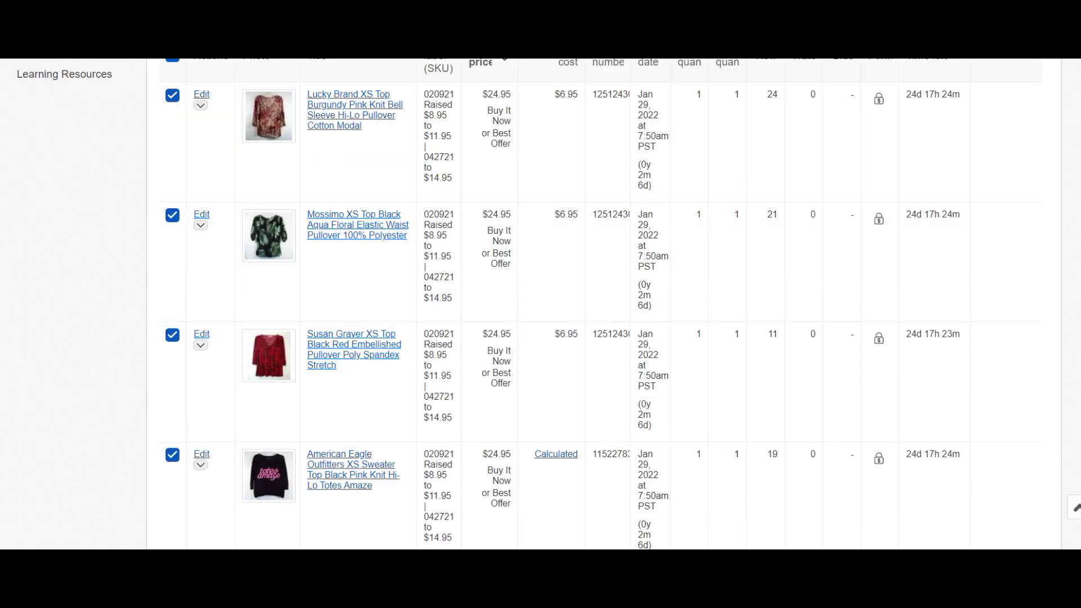
scroll(541, 304, down, 13)
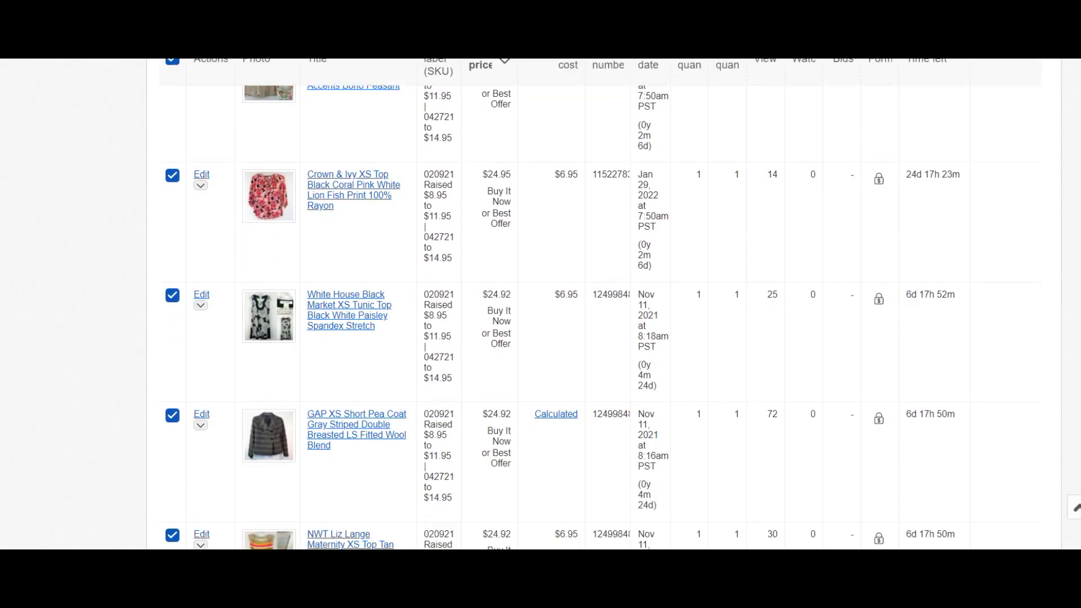
scroll(1073, 331, up, 10)
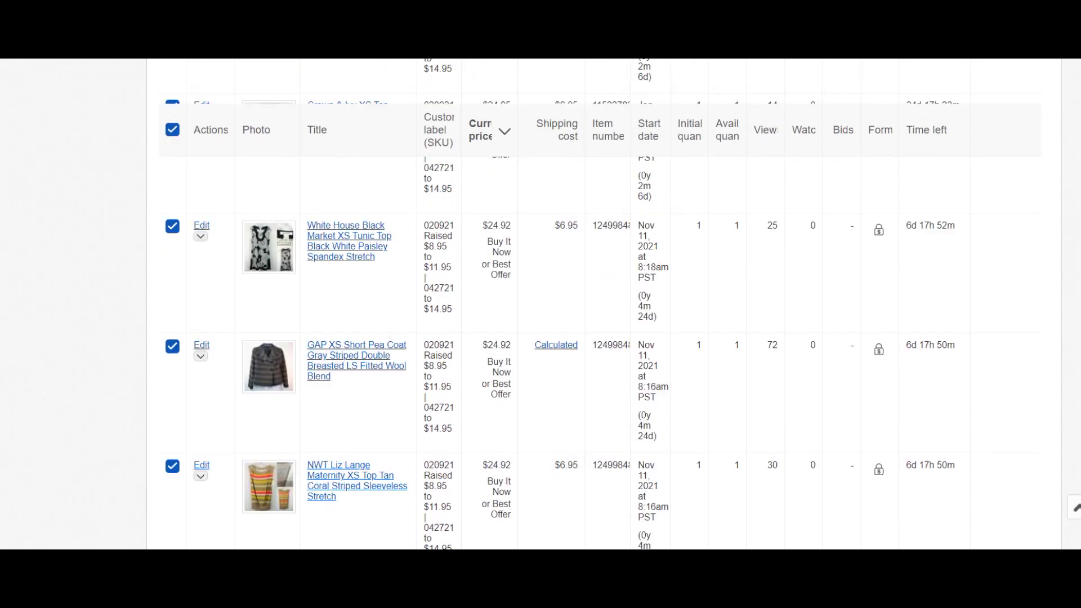
scroll(1073, 330, up, 3)
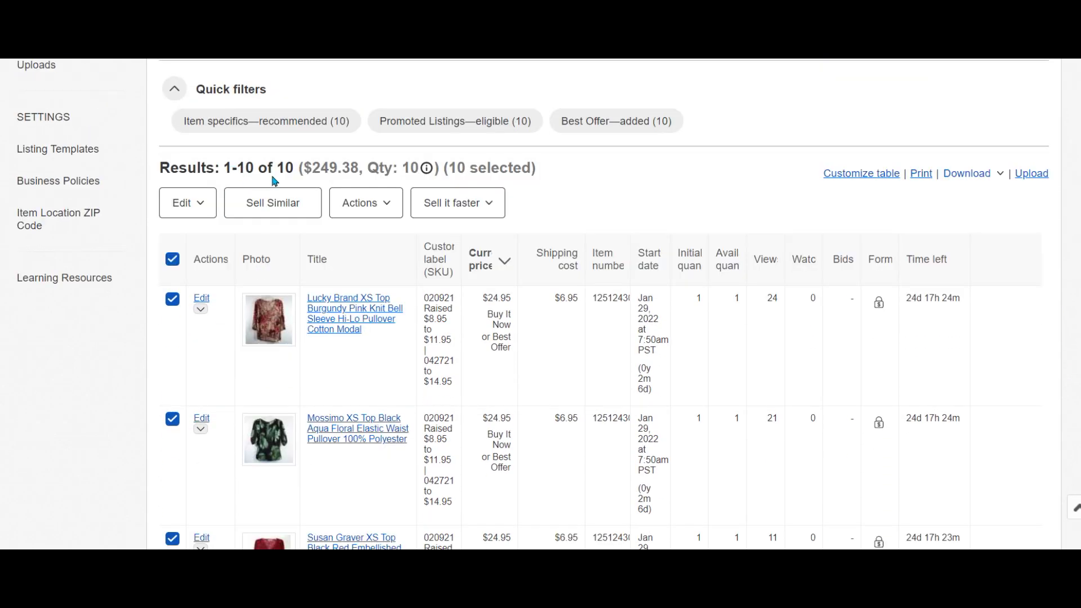
click(201, 204)
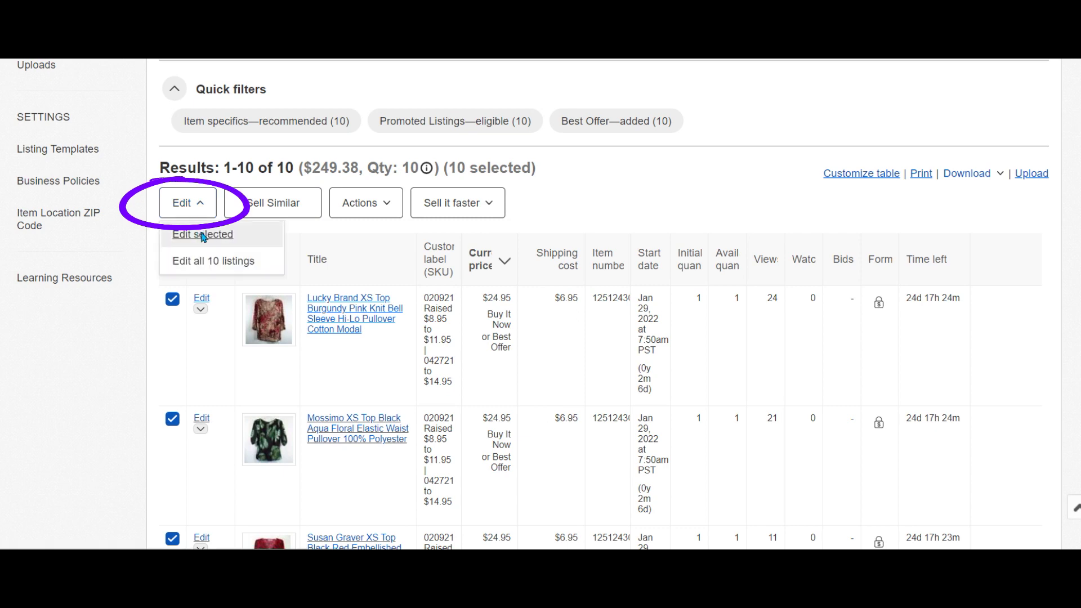
click(203, 235)
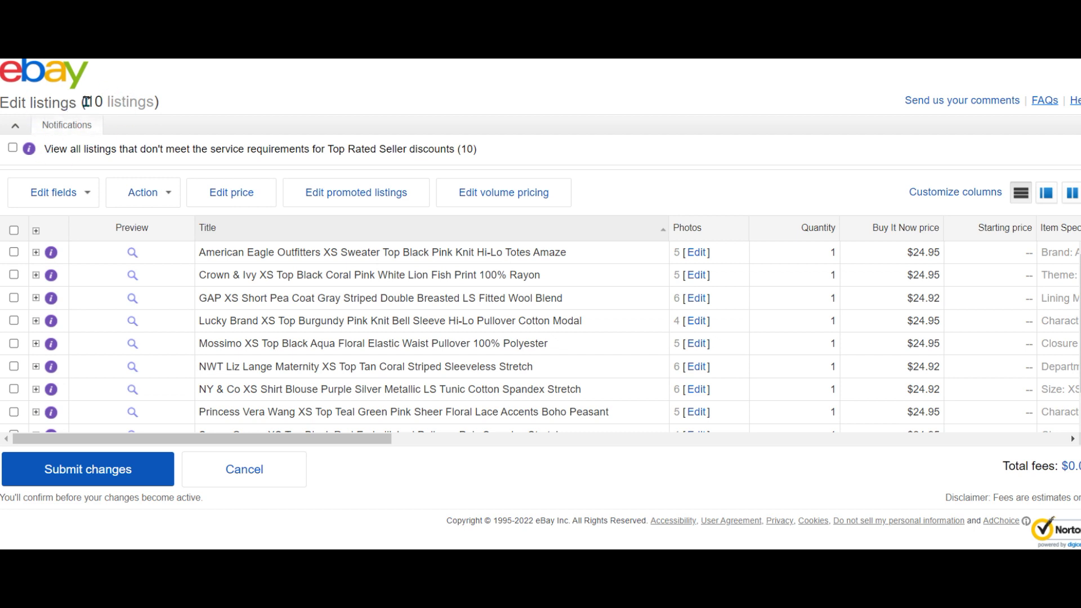
Select every listing in the bulk editor and change their store category to CLEARANCE Clothing & More
click(14, 231)
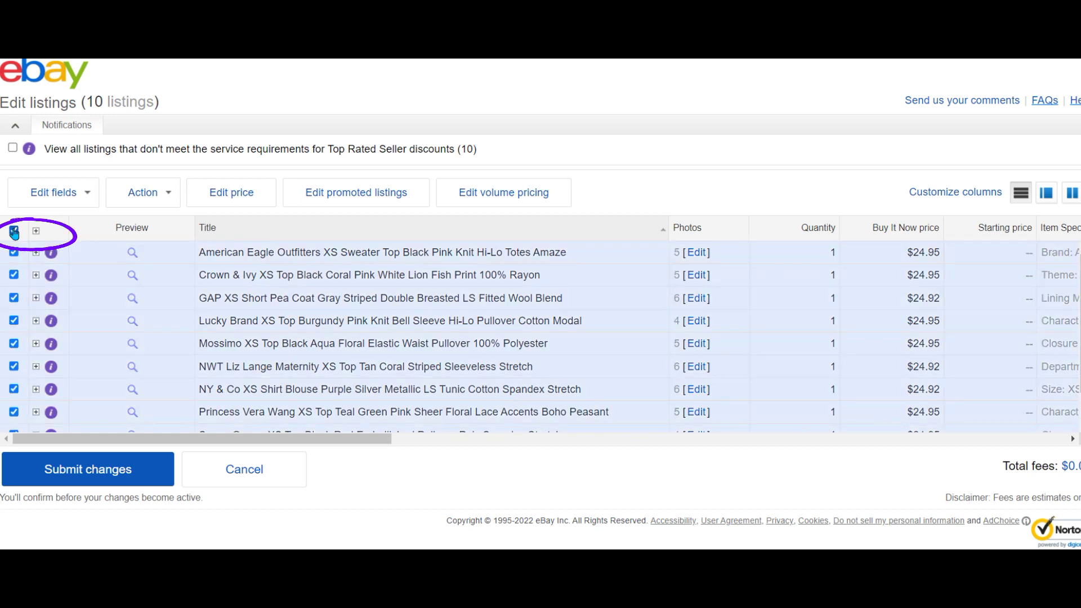
click(86, 198)
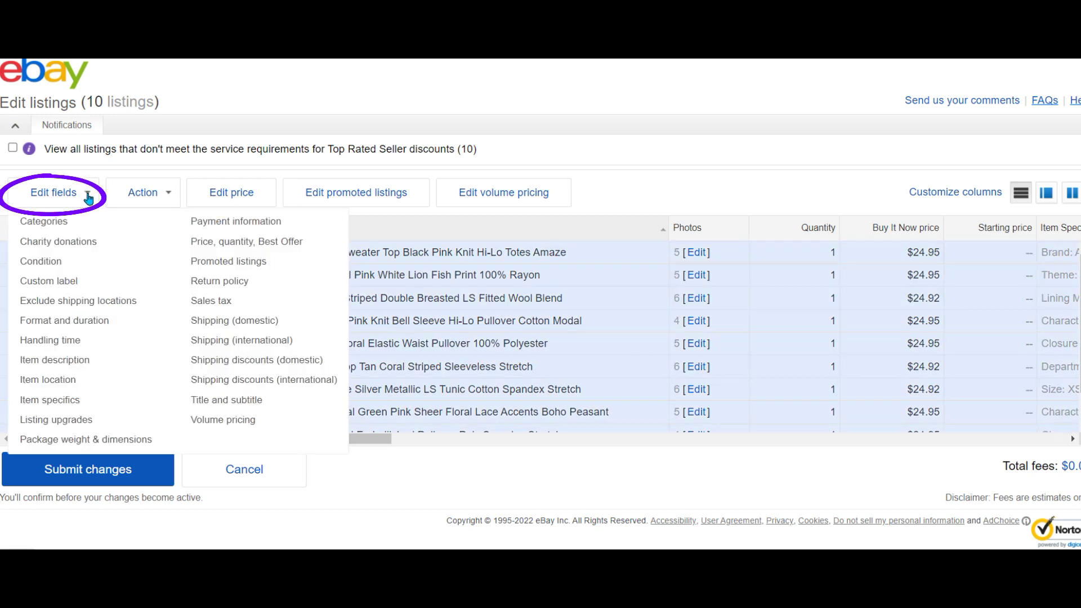
click(55, 223)
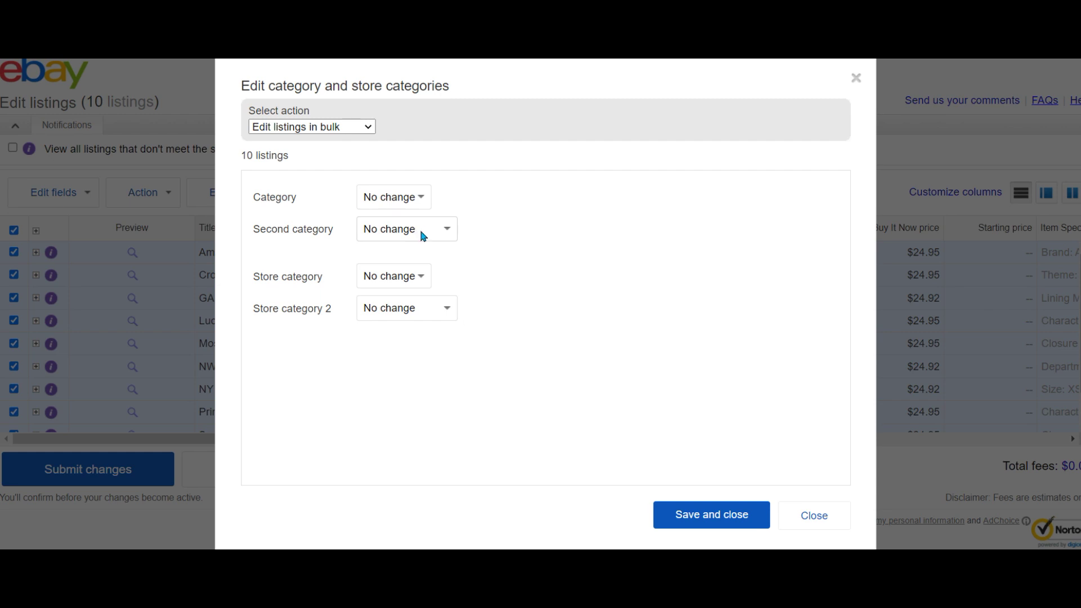
click(421, 277)
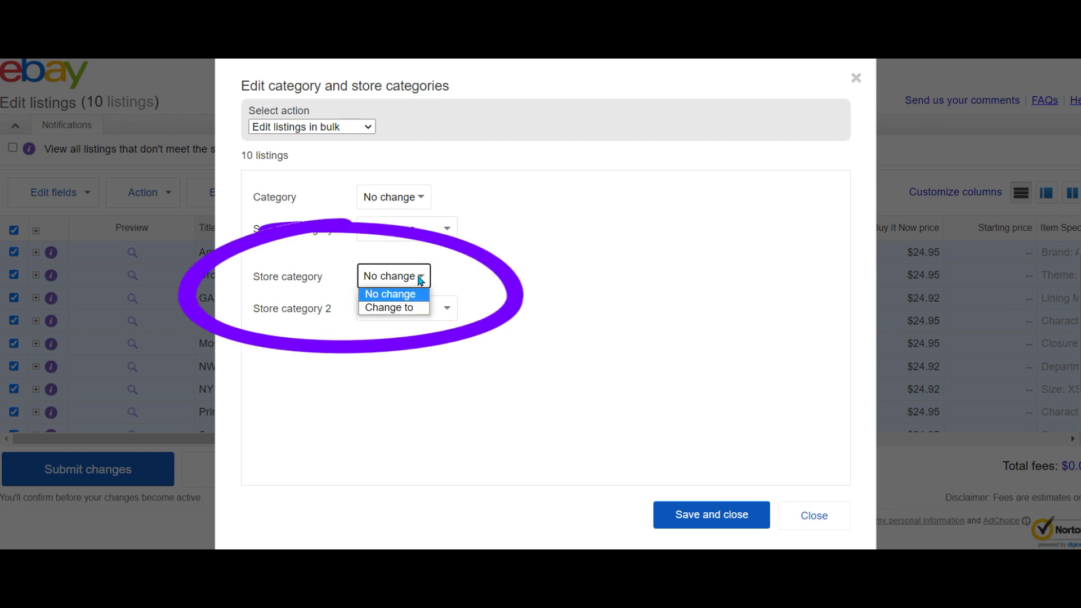
click(388, 308)
click(642, 271)
scroll(662, 355, down, 1)
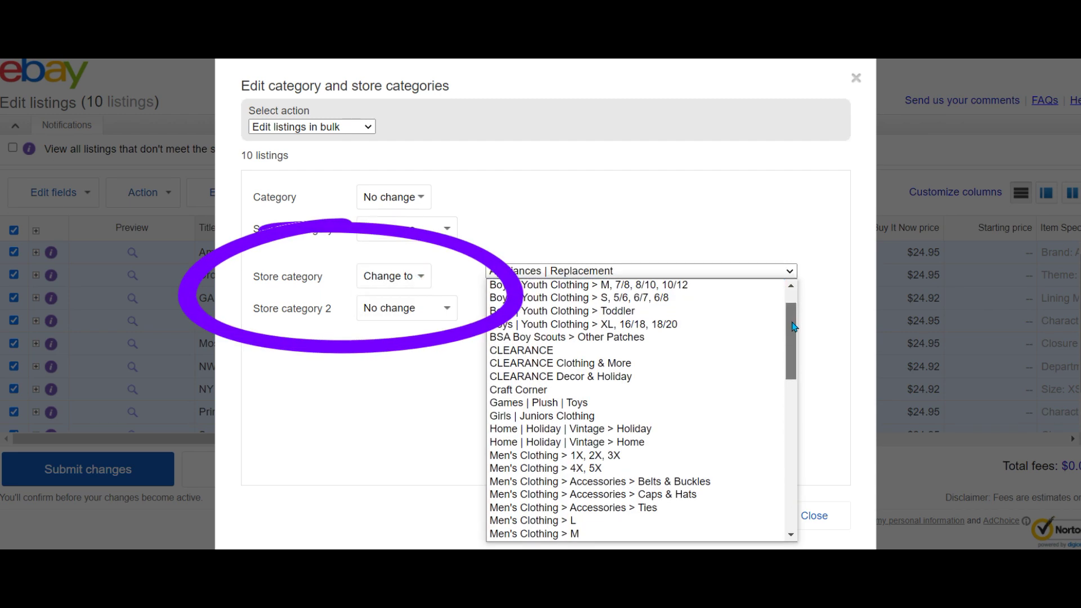
click(579, 340)
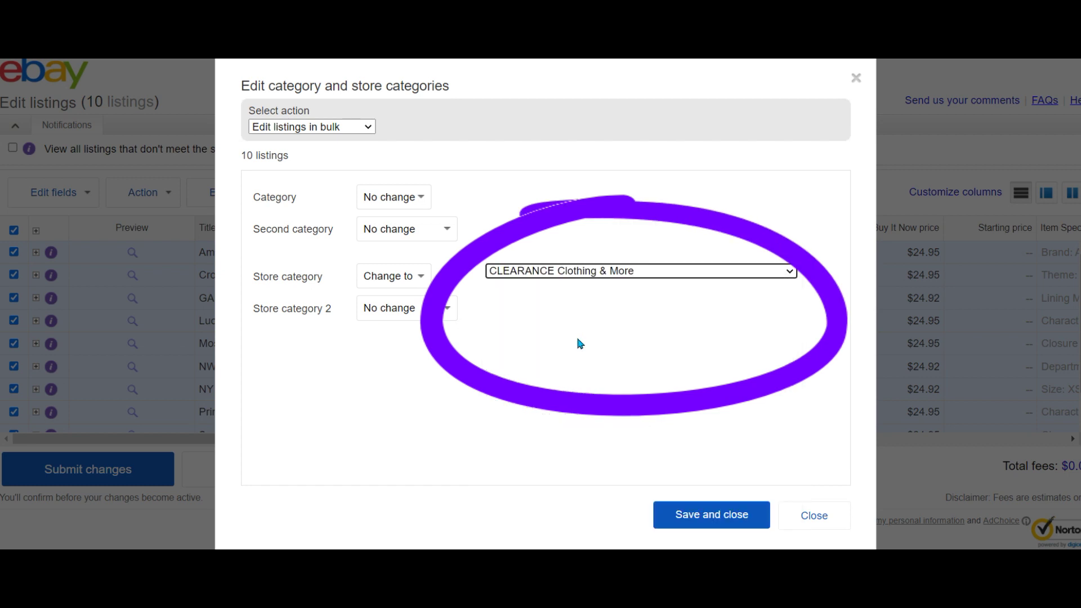
Set Store category 2 to "Remove from all" for the listings and save the category changes
click(448, 311)
click(431, 353)
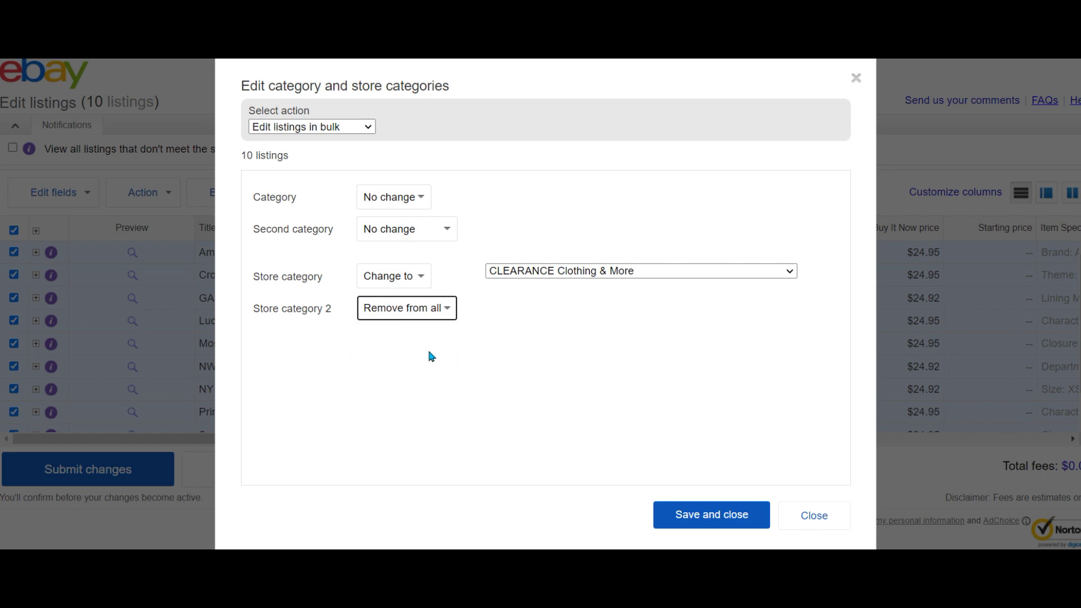
click(703, 514)
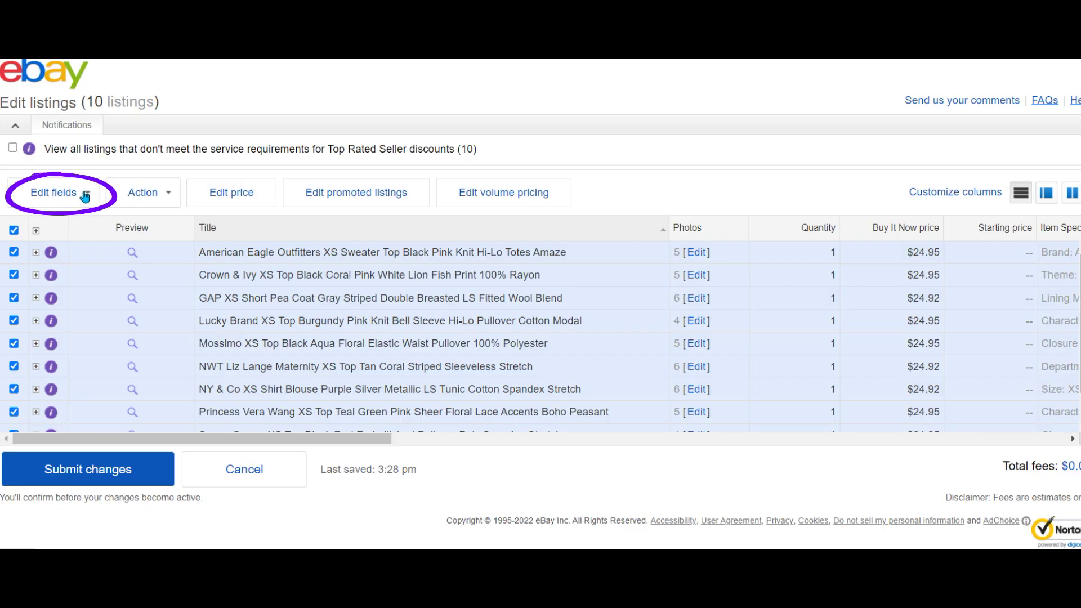
Set the Buy It Now price of all selected listings to $14.95 and set Best Offer to "Remove from all"
click(85, 194)
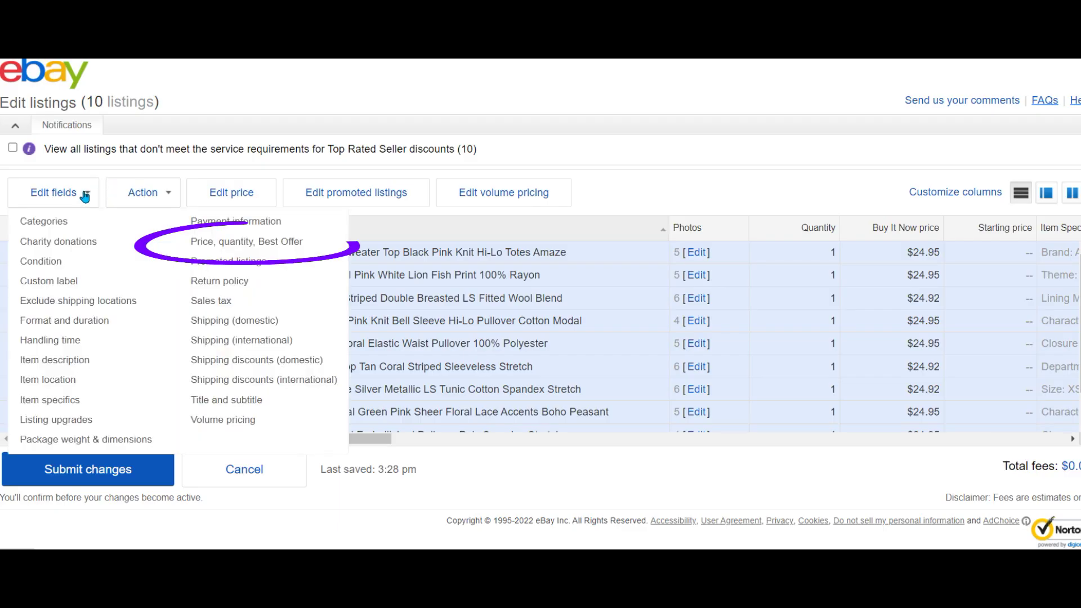
click(252, 243)
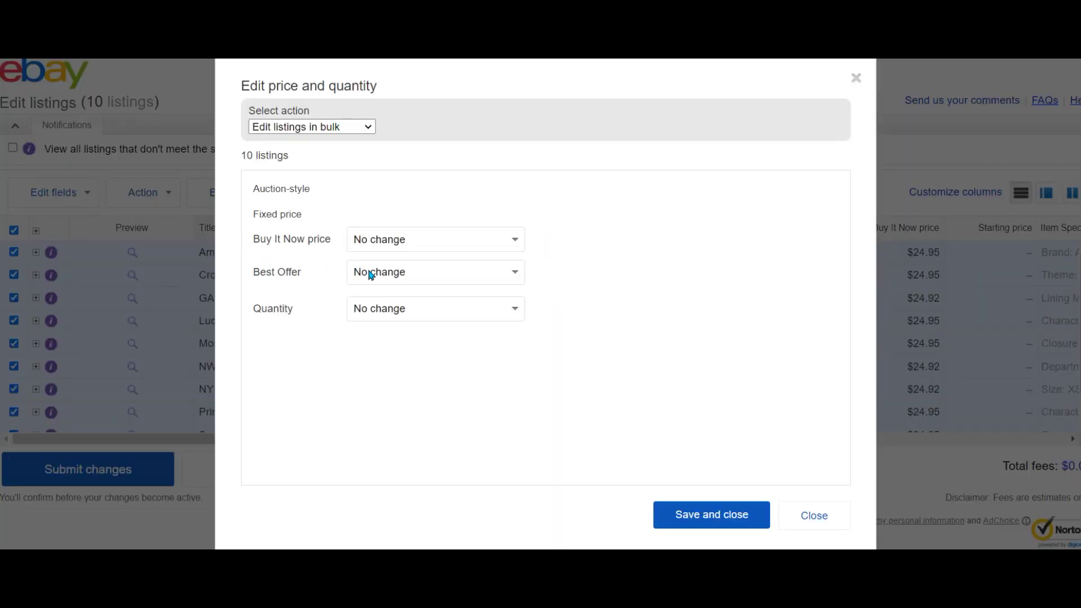
click(515, 240)
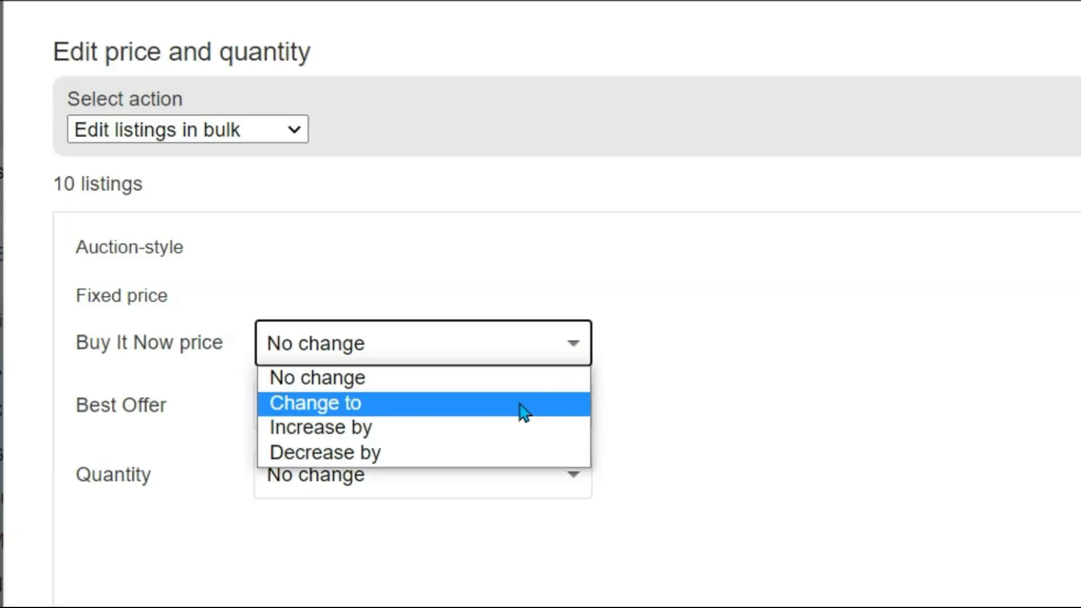
click(486, 270)
click(647, 343)
text(14.95)
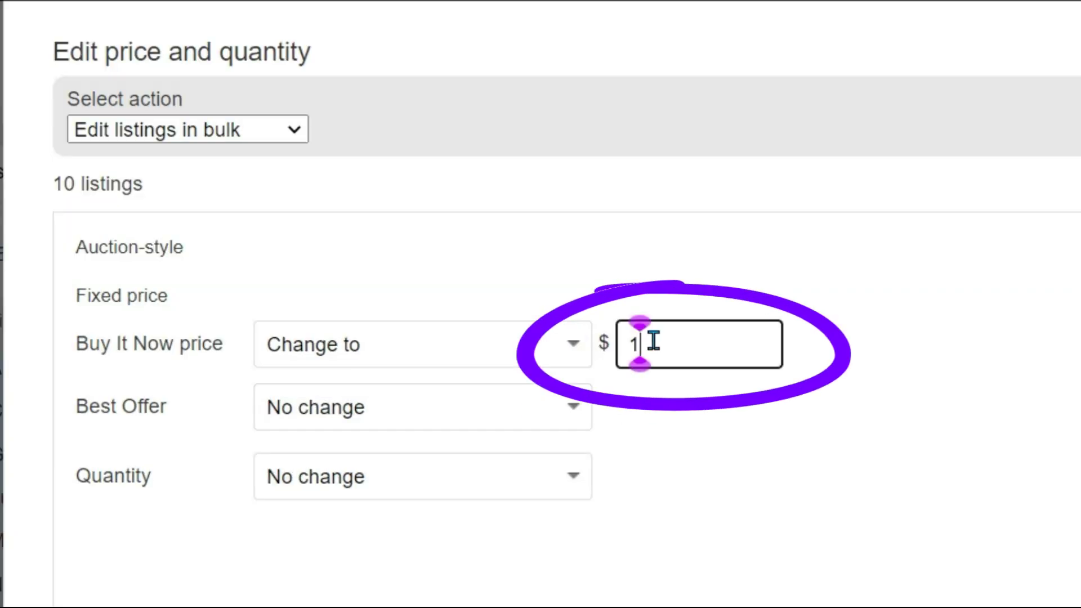
click(543, 412)
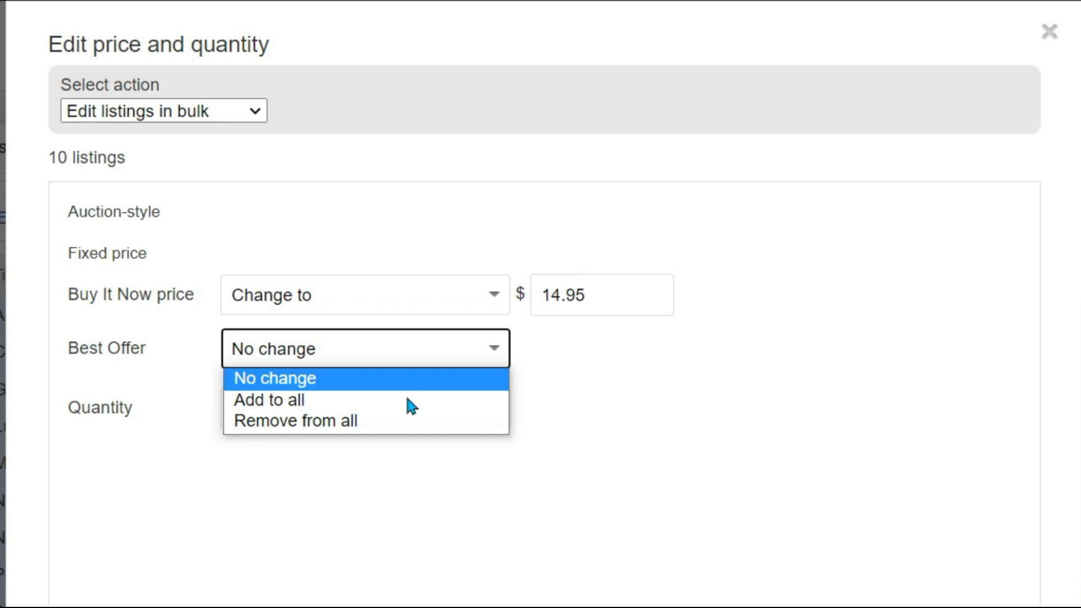
click(371, 422)
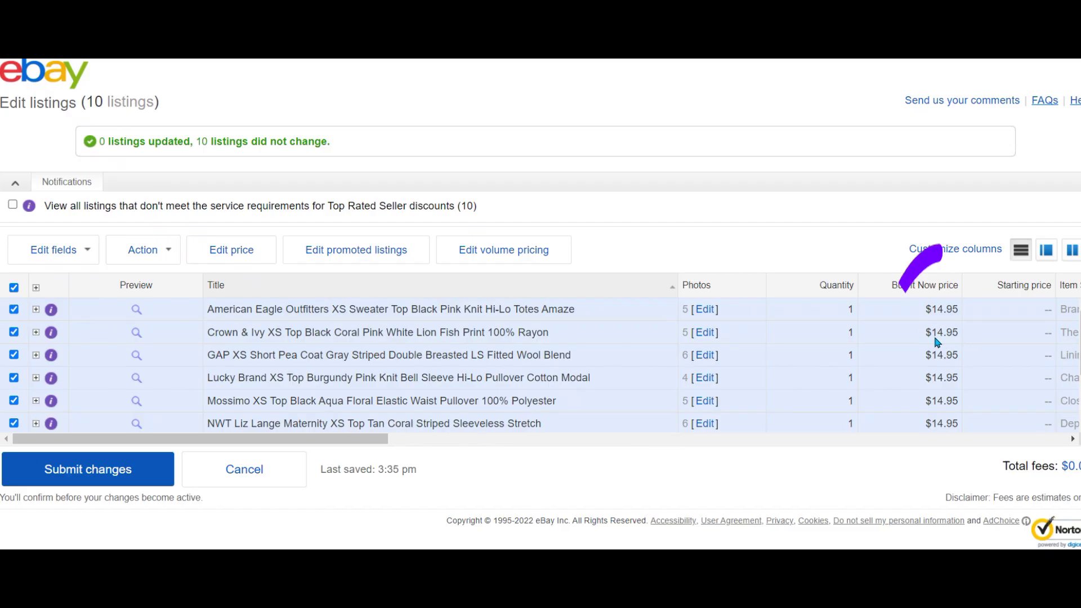
Submit the bulk changes to the listings, confirm them and leave the bulk editor
click(111, 472)
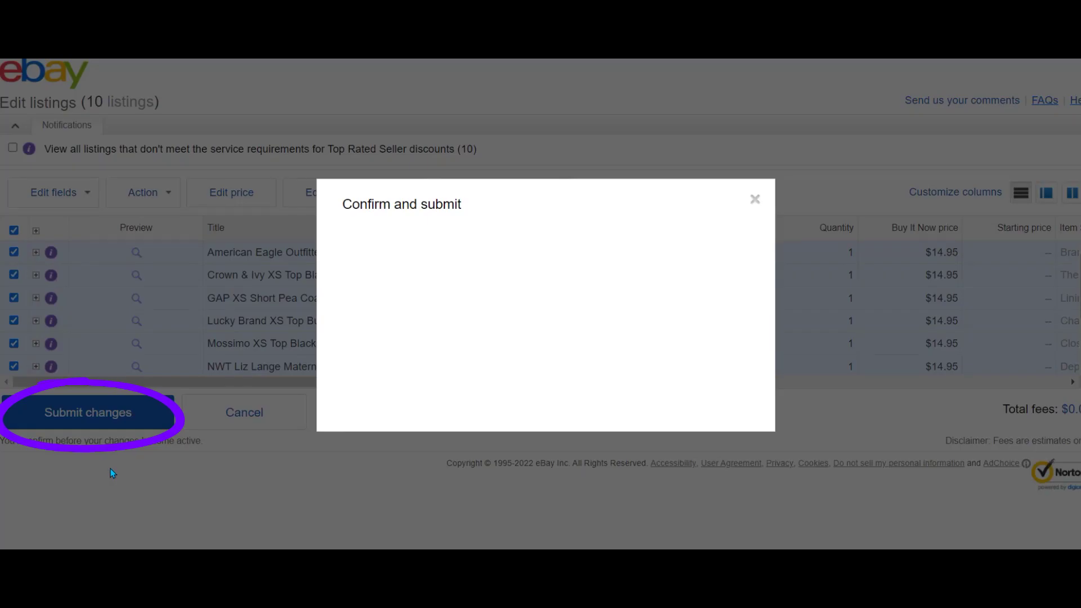
click(680, 418)
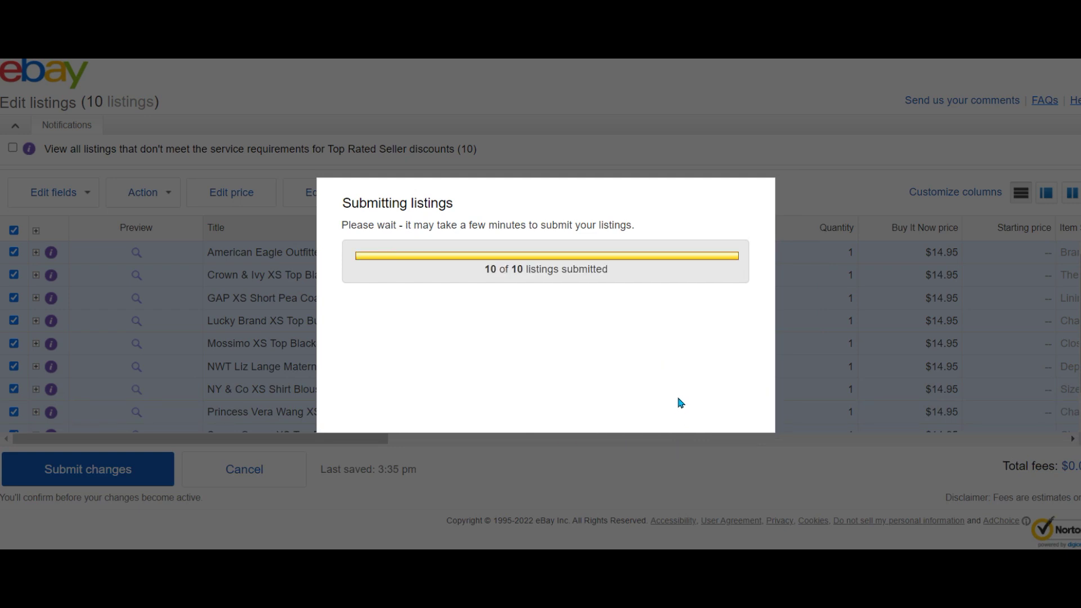
click(765, 429)
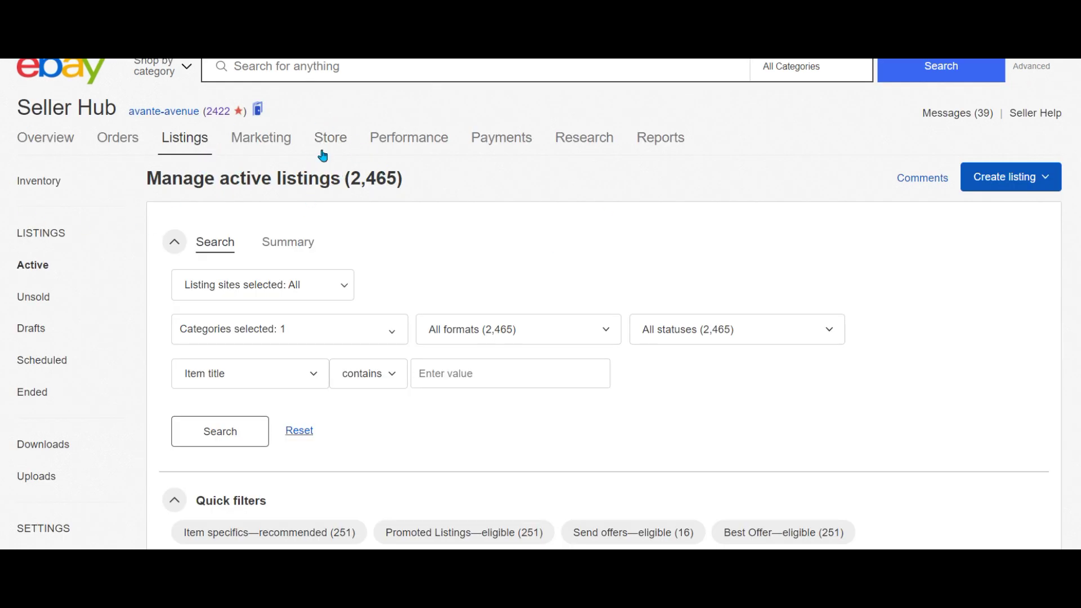
Open the store categories management page and look through the list of created categories
mouse_move(350, 139)
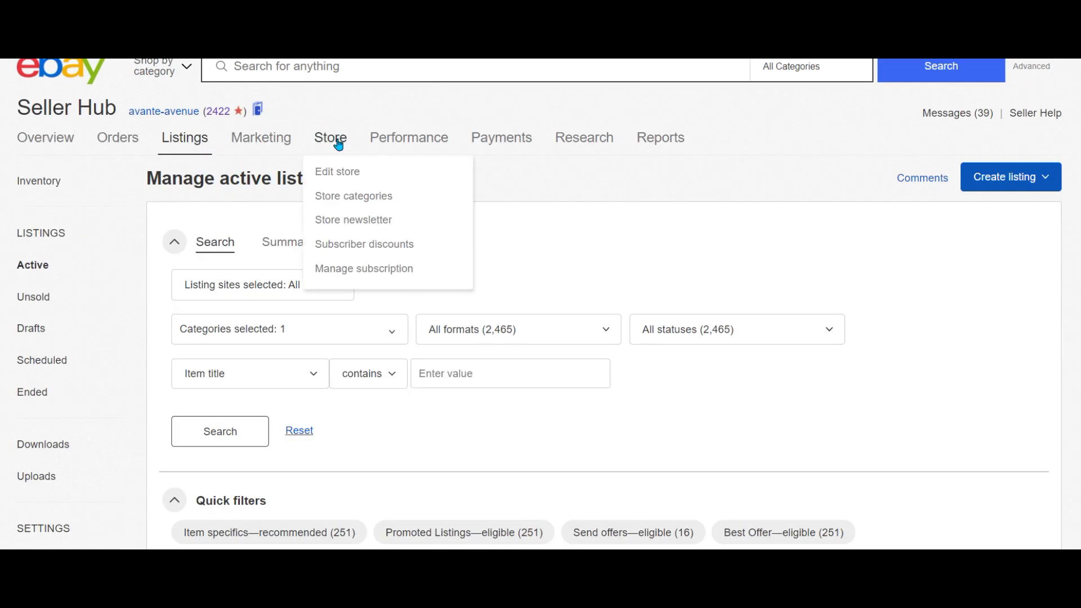
click(341, 197)
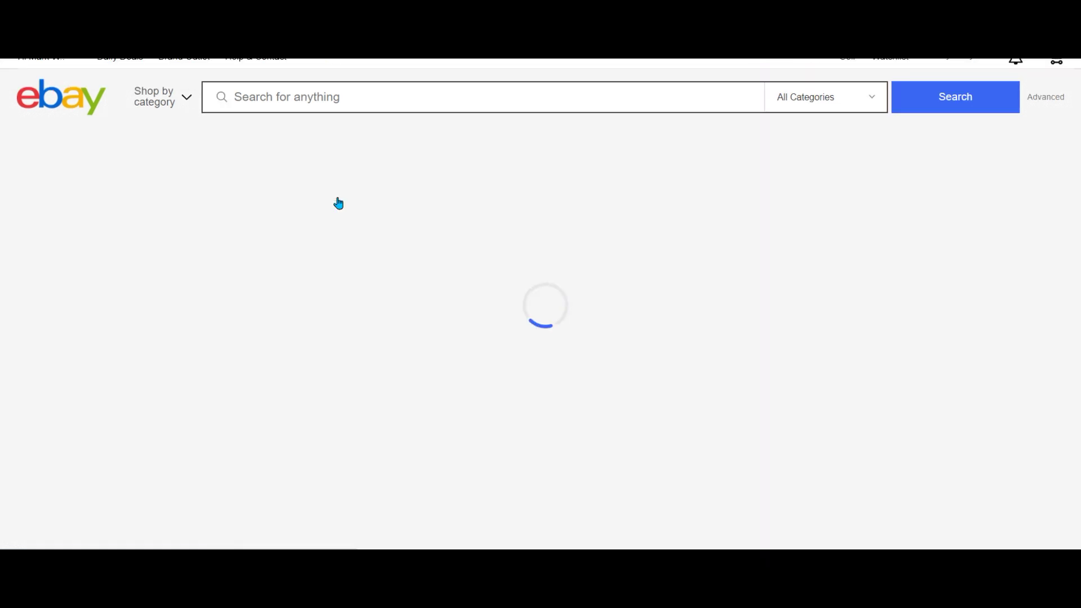
scroll(288, 140, down, 1)
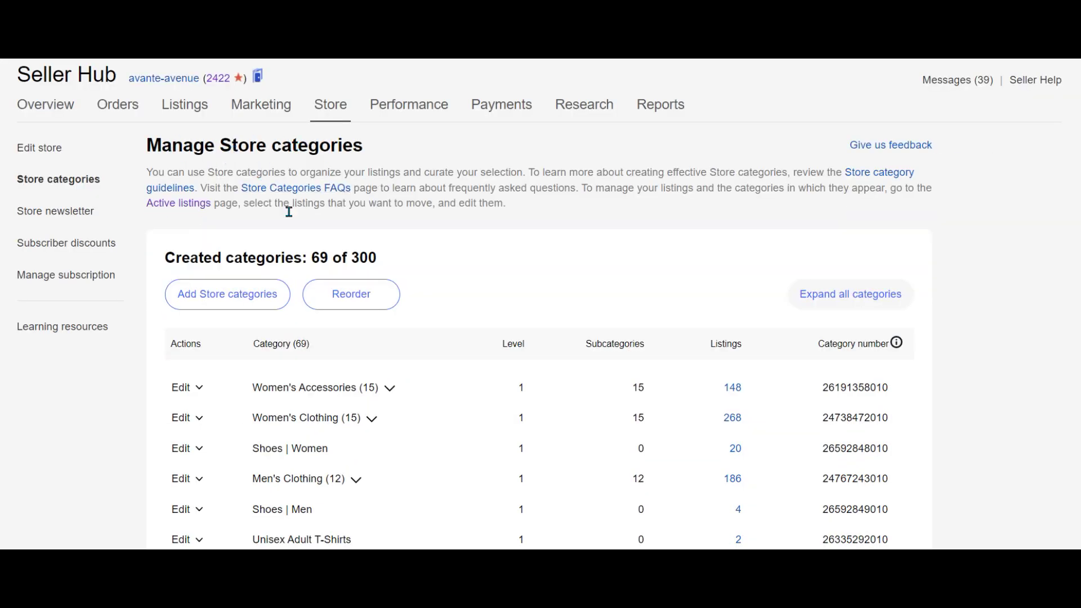
scroll(540, 338, down, 2)
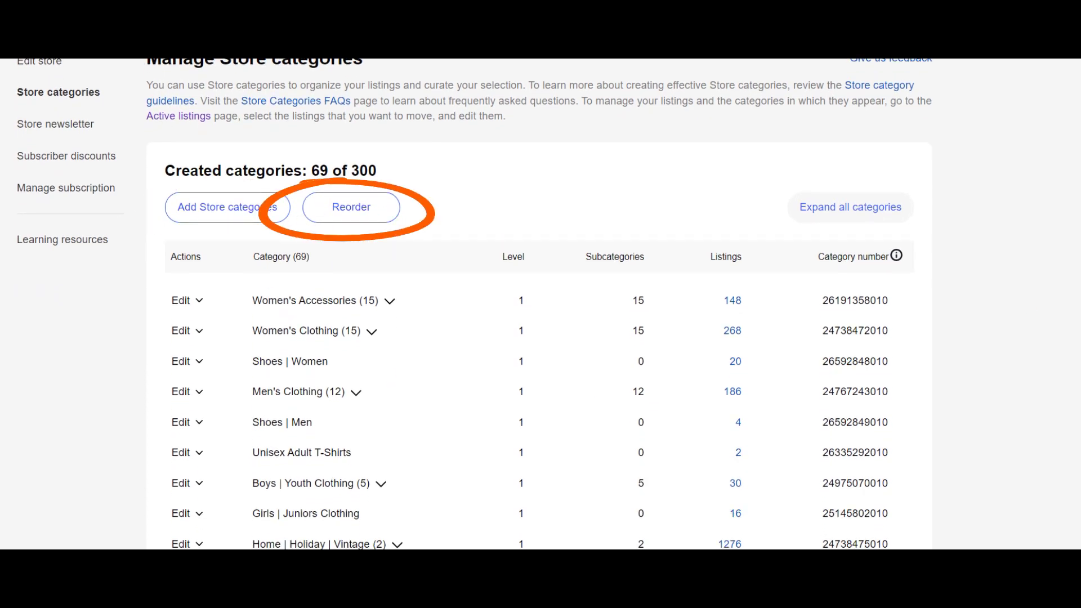
scroll(541, 304, down, 6)
scroll(540, 304, down, 1)
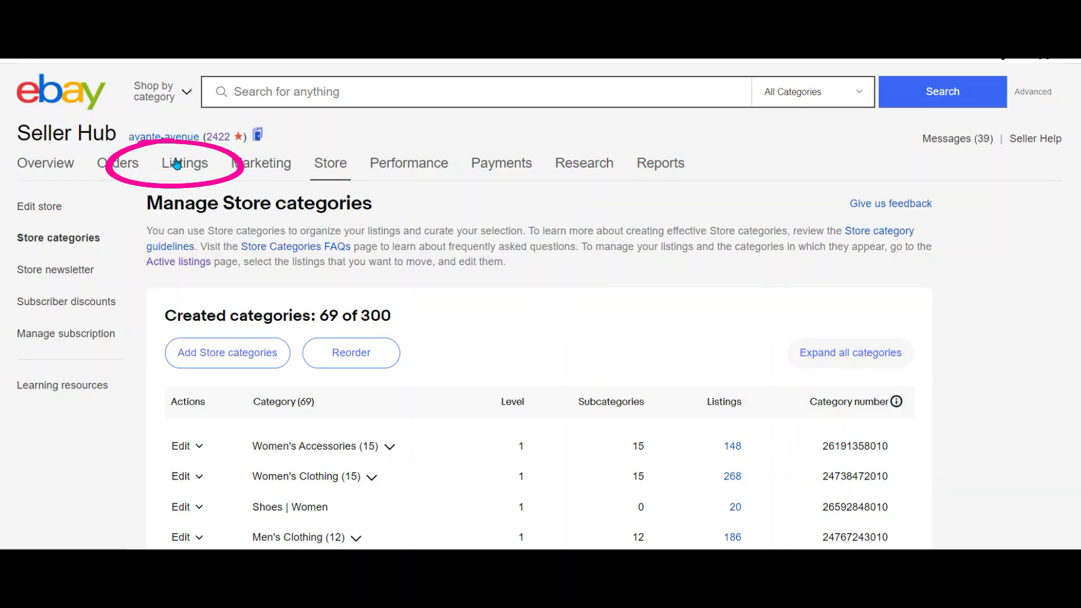
Open the active listings and examine the store categories offered in the category filter
mouse_move(169, 163)
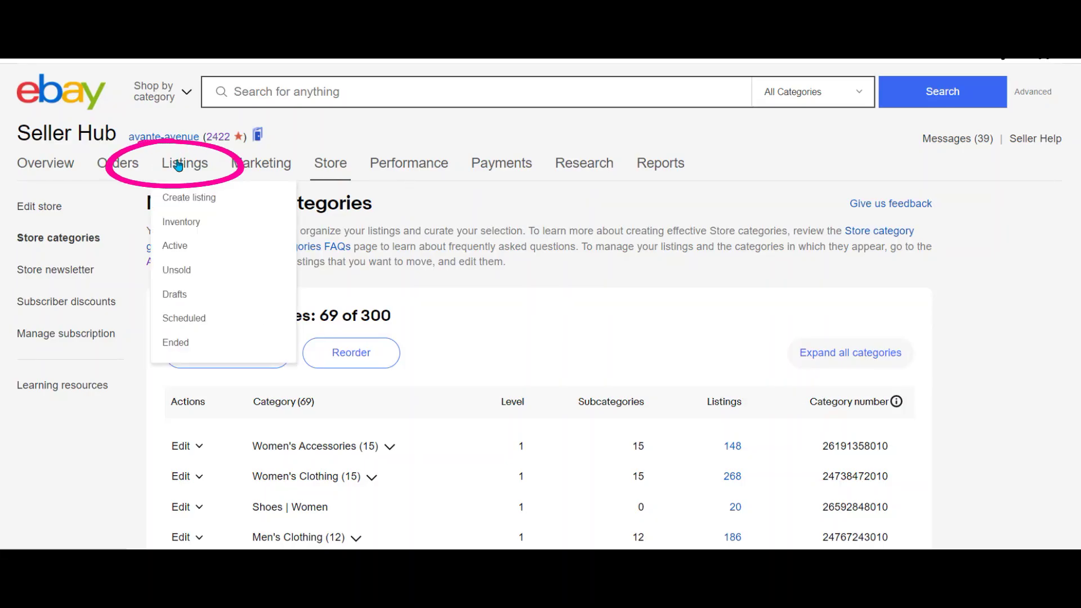
click(176, 246)
scroll(586, 282, down, 2)
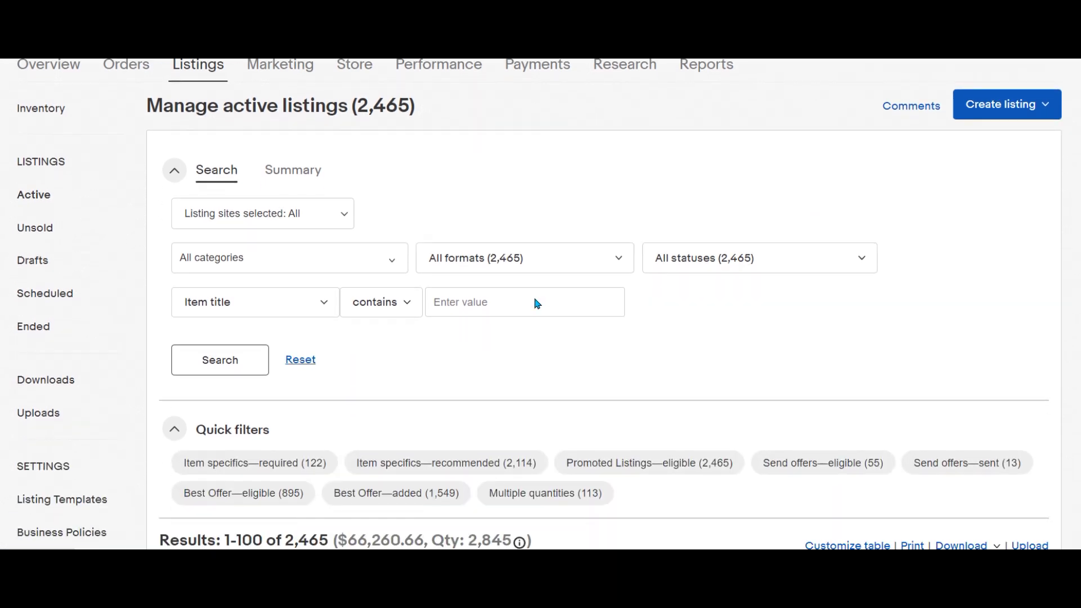
click(393, 263)
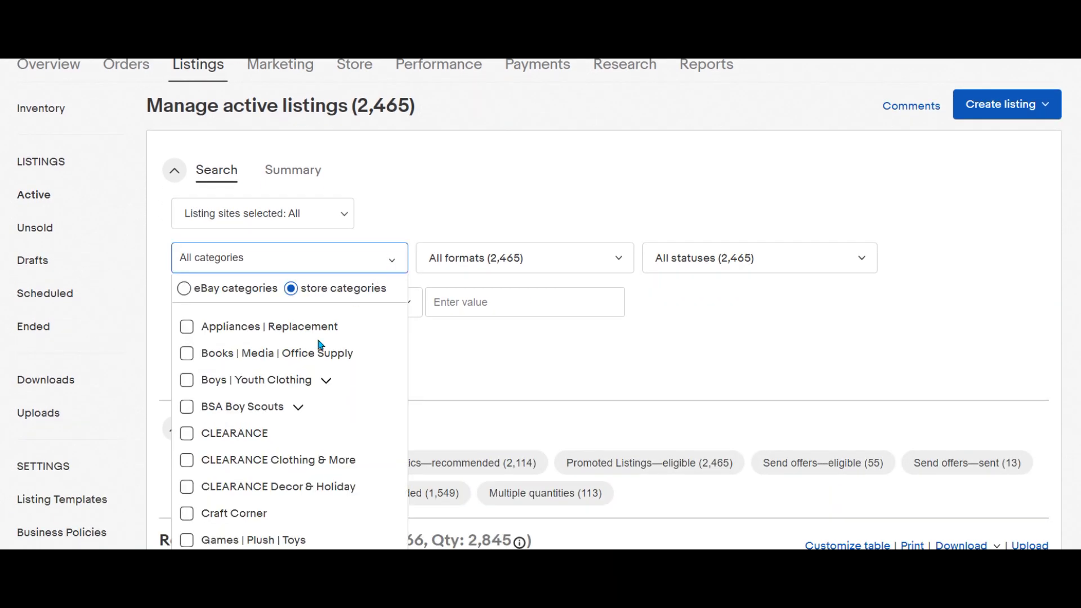
scroll(273, 393, down, 3)
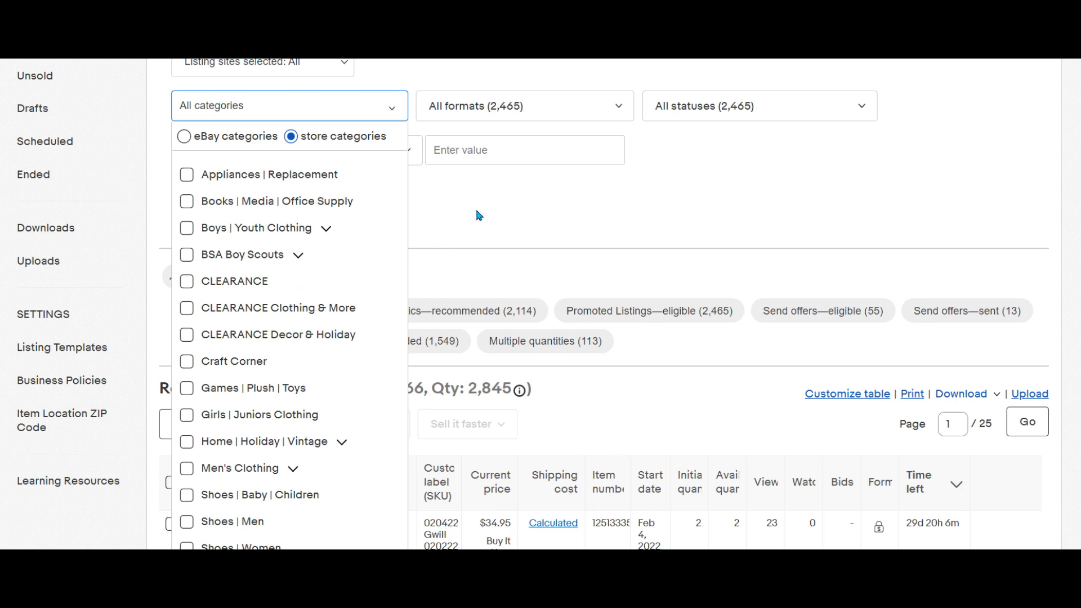
scroll(481, 225, up, 1)
Search the active listings for item titles containing "christmas"
click(477, 225)
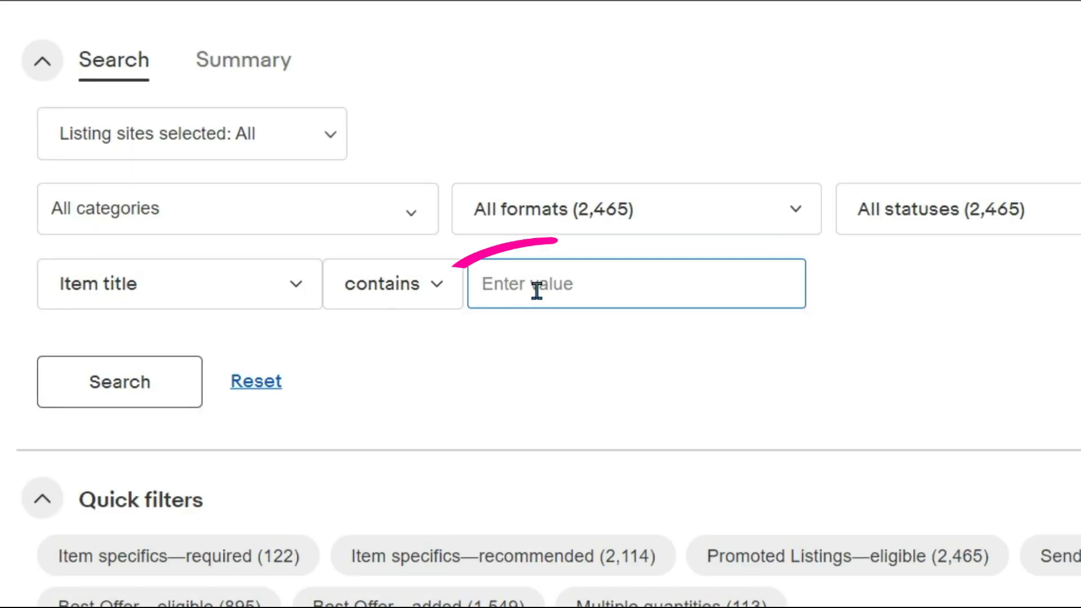
text(christmas)
key(Return)
scroll(538, 293, down, 5)
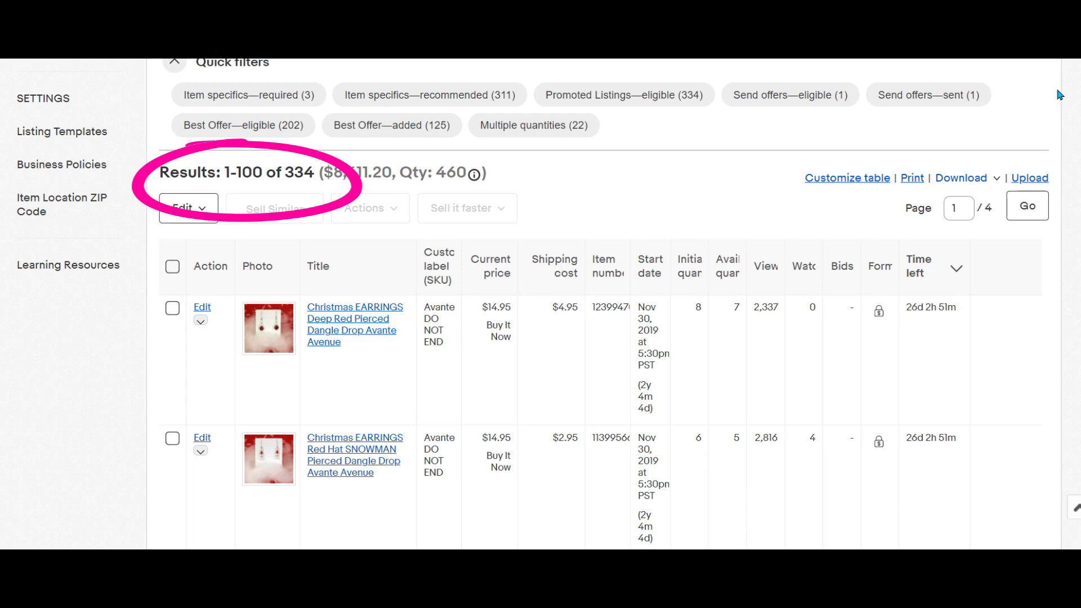
Sort the Christmas listings by current price from lowest to highest and look through them
scroll(518, 348, up, 1)
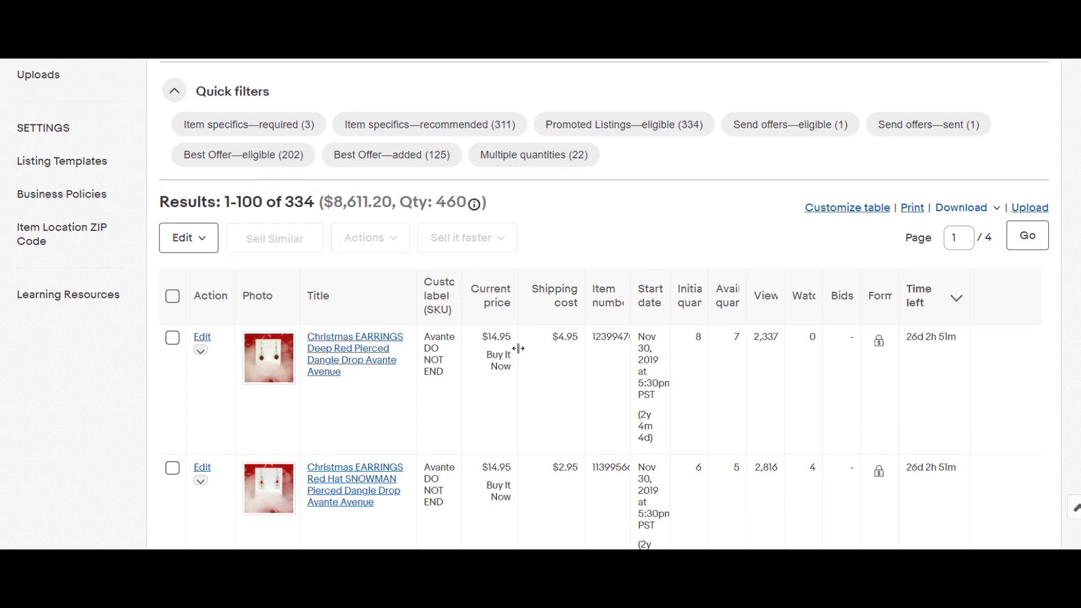
scroll(492, 294, down, 1)
click(489, 286)
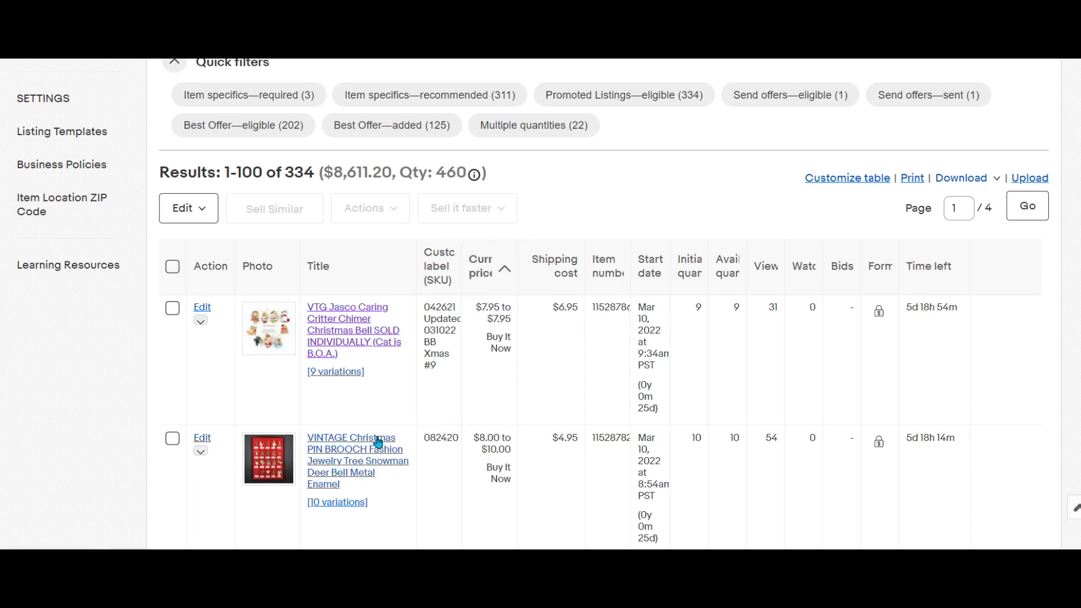
scroll(466, 465, down, 7)
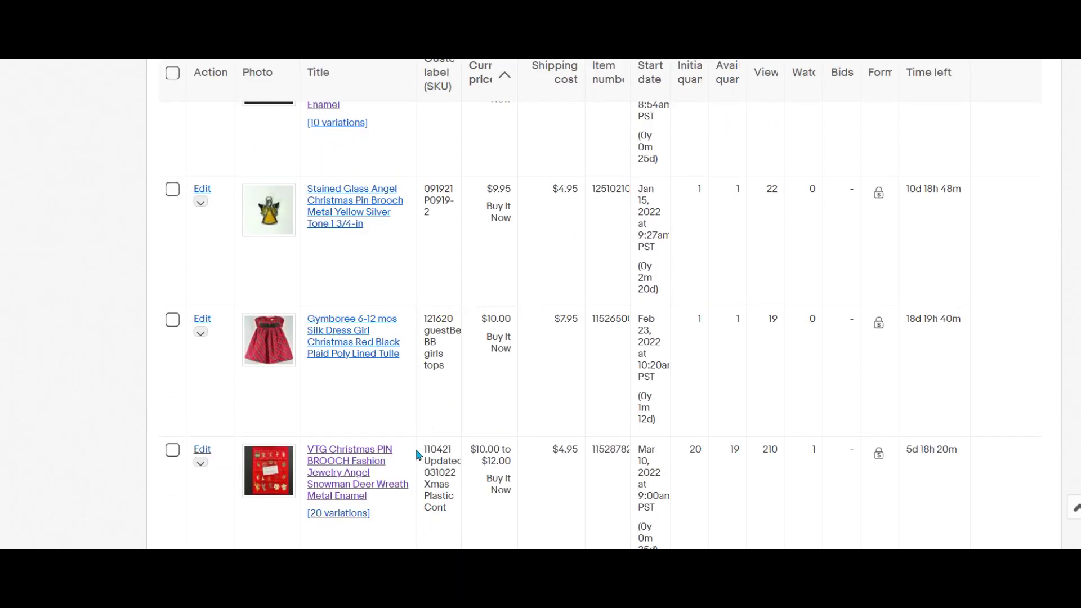
scroll(450, 461, down, 14)
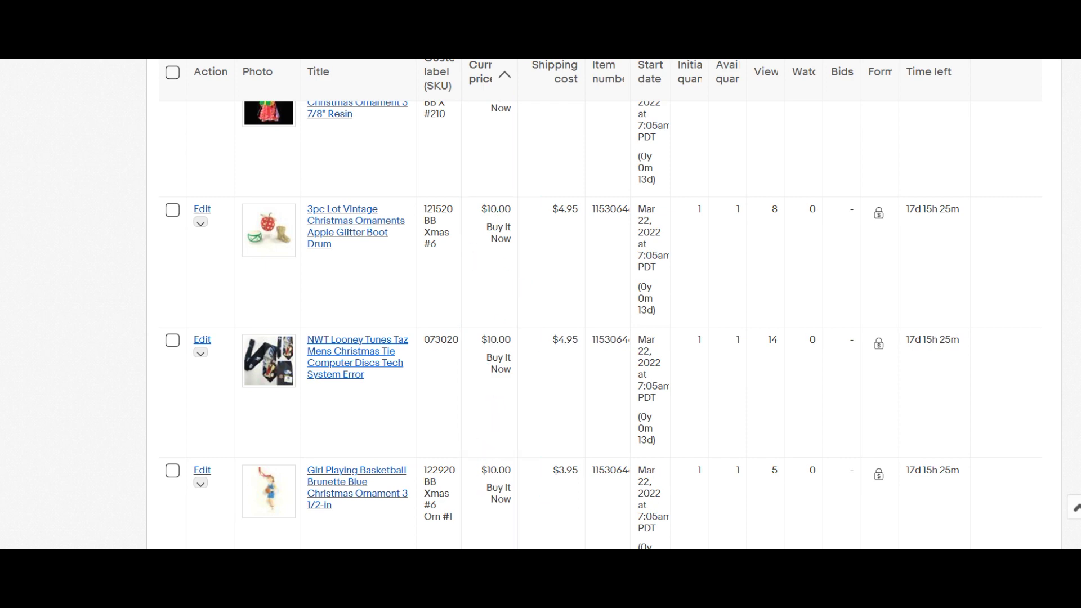
Search the active listings for item titles containing "earrings" instead
scroll(541, 304, up, 15)
click(460, 164)
text(earrin)
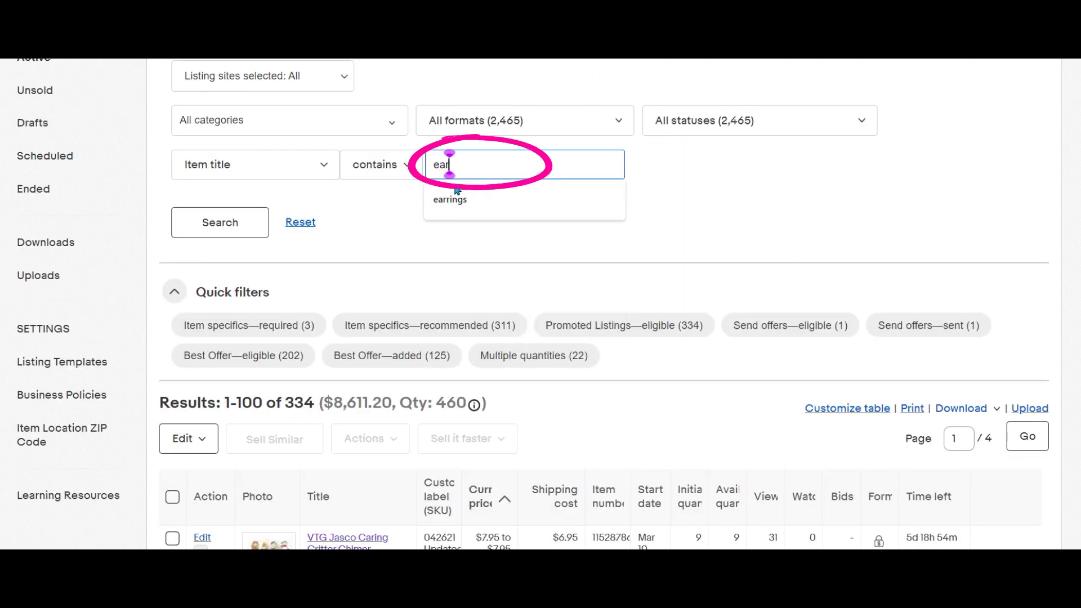
click(453, 198)
scroll(484, 281, down, 4)
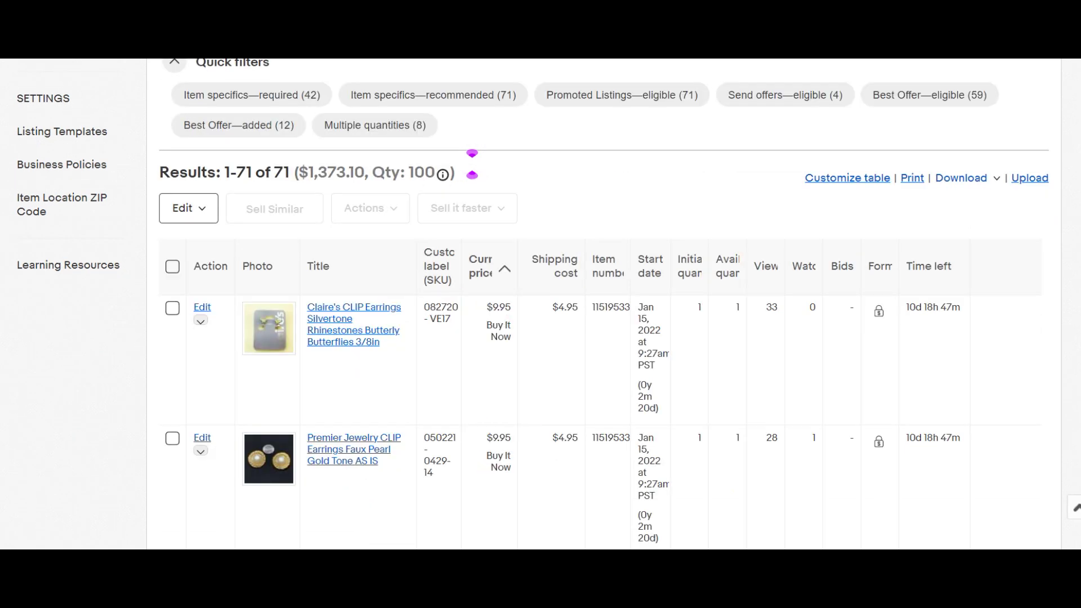
Look through the price-sorted earrings listings, checking their prices, start dates and views
scroll(472, 163, down, 15)
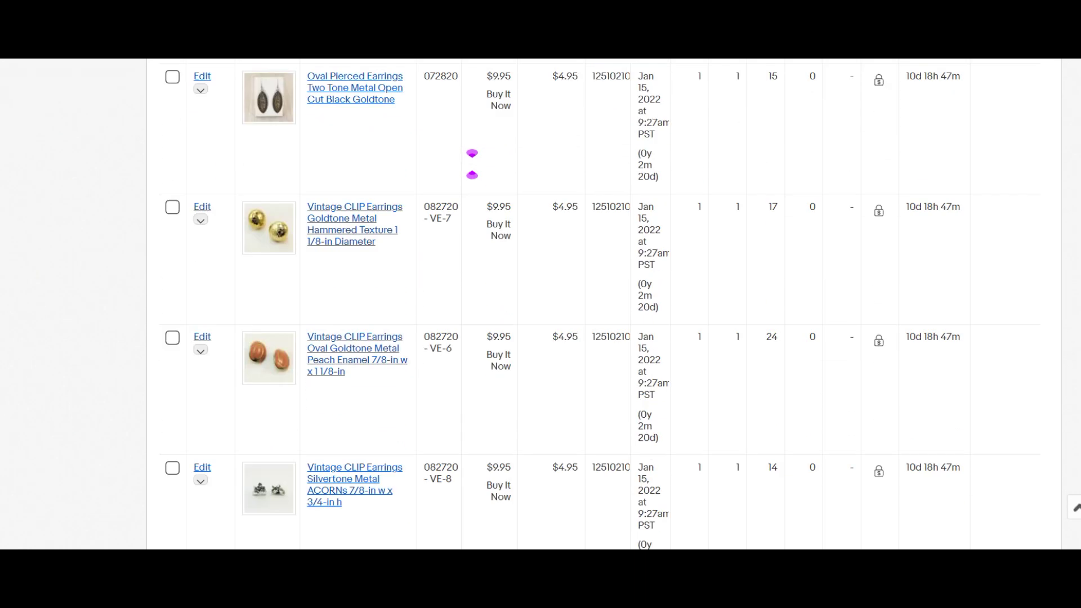
scroll(471, 164, down, 10)
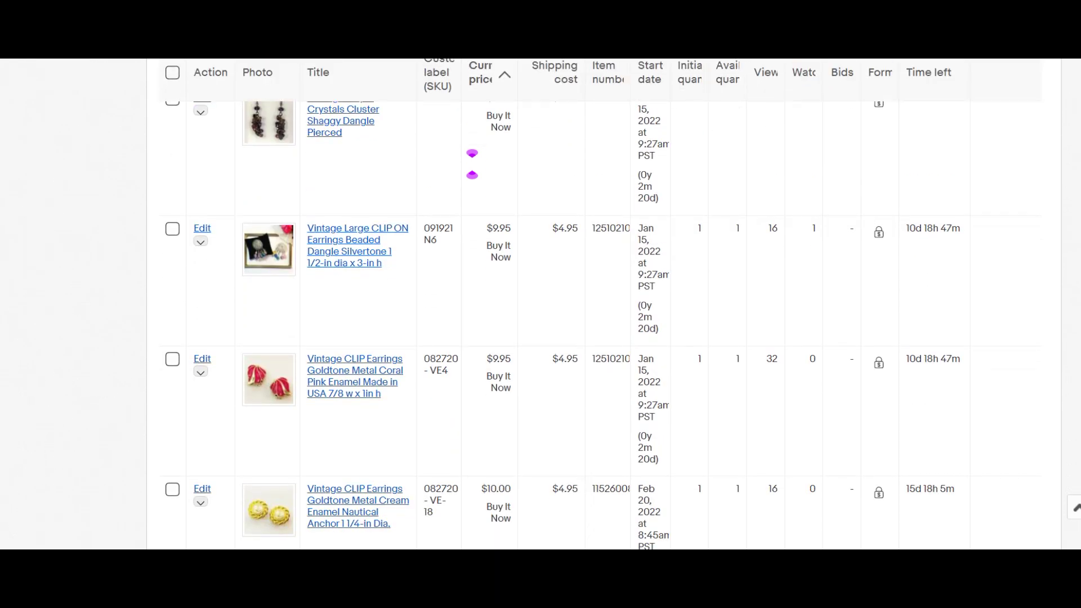
scroll(471, 164, down, 6)
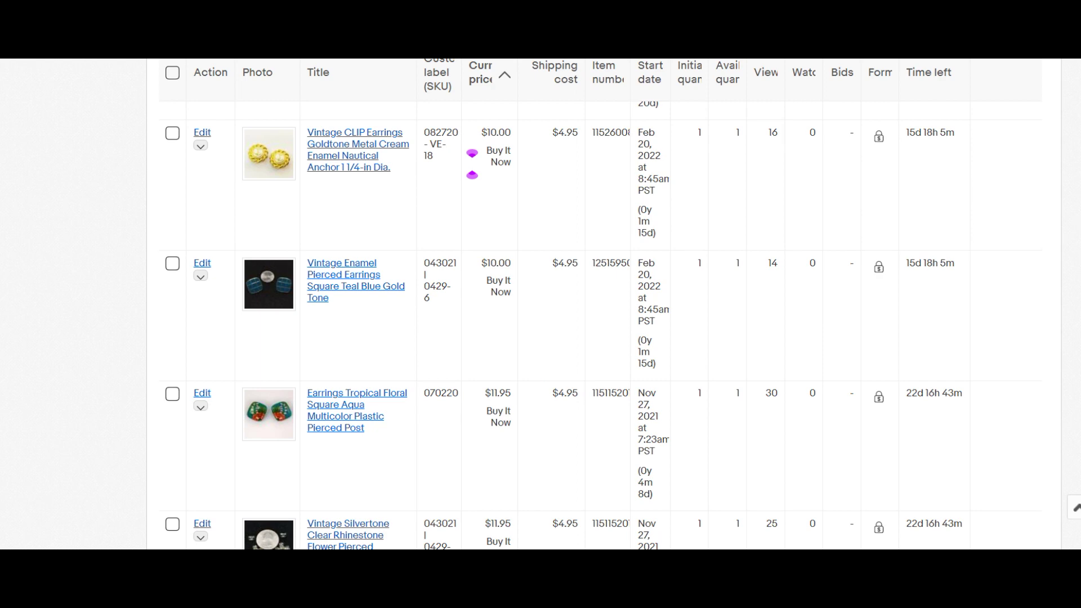
scroll(472, 164, down, 6)
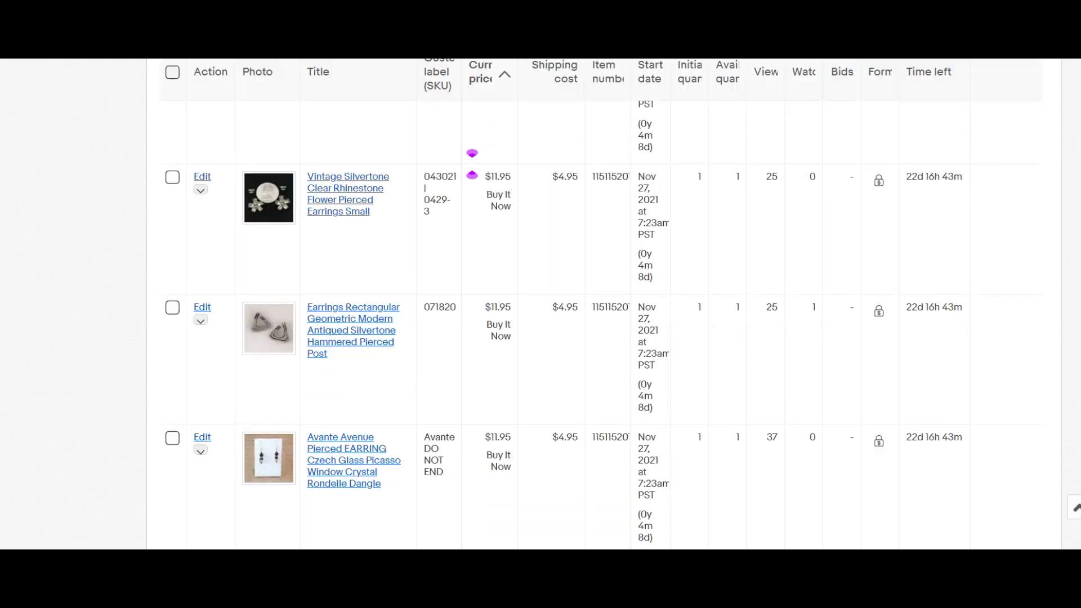
scroll(471, 164, down, 6)
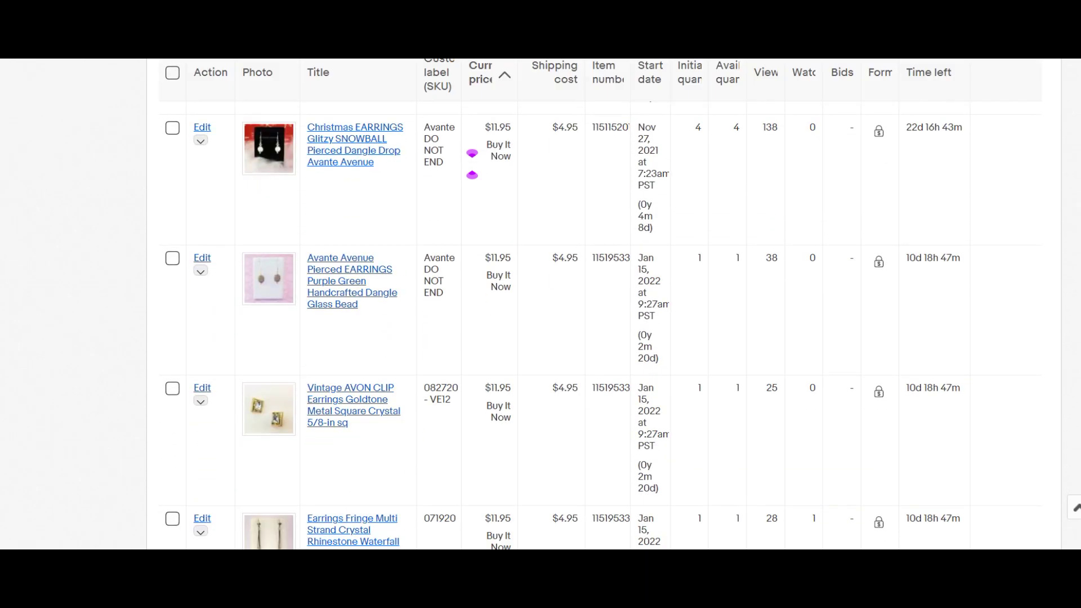
scroll(472, 164, down, 8)
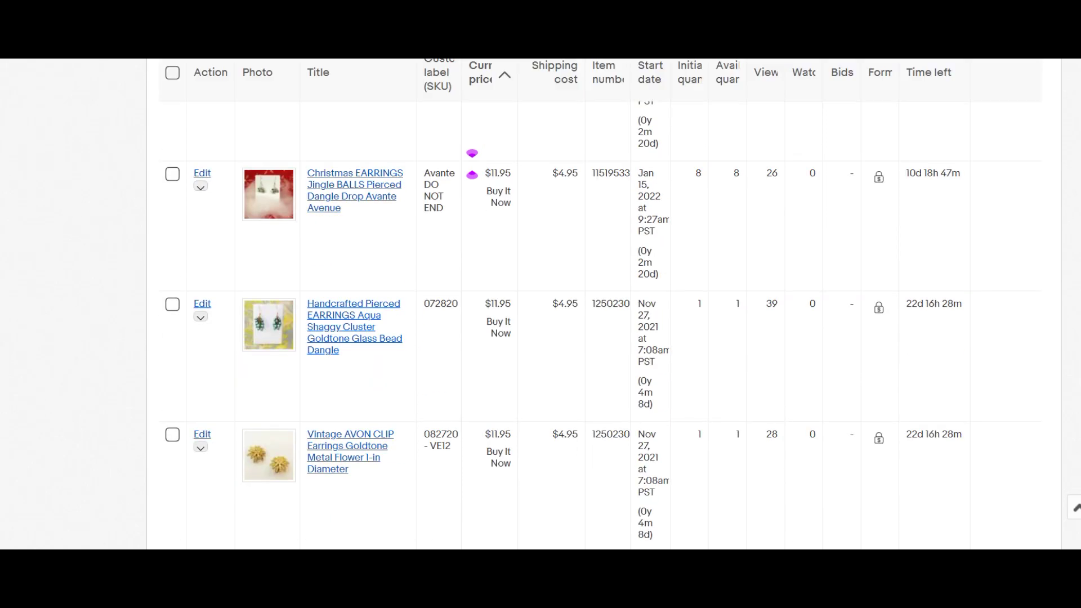
scroll(472, 163, down, 4)
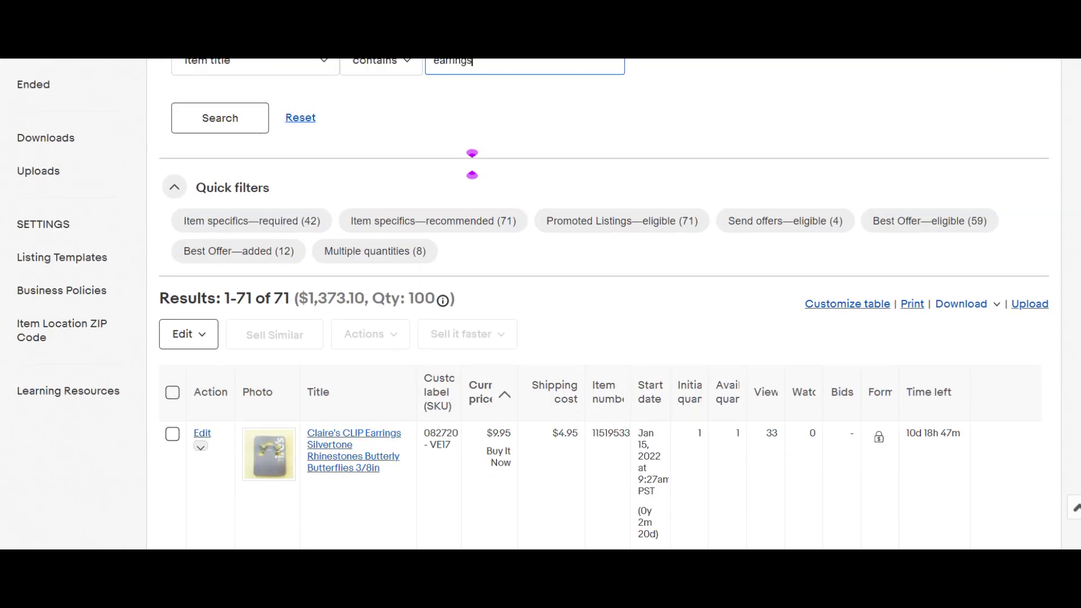
Reverse the current price sort order of the earrings listings
scroll(472, 164, down, 3)
scroll(472, 164, down, 1)
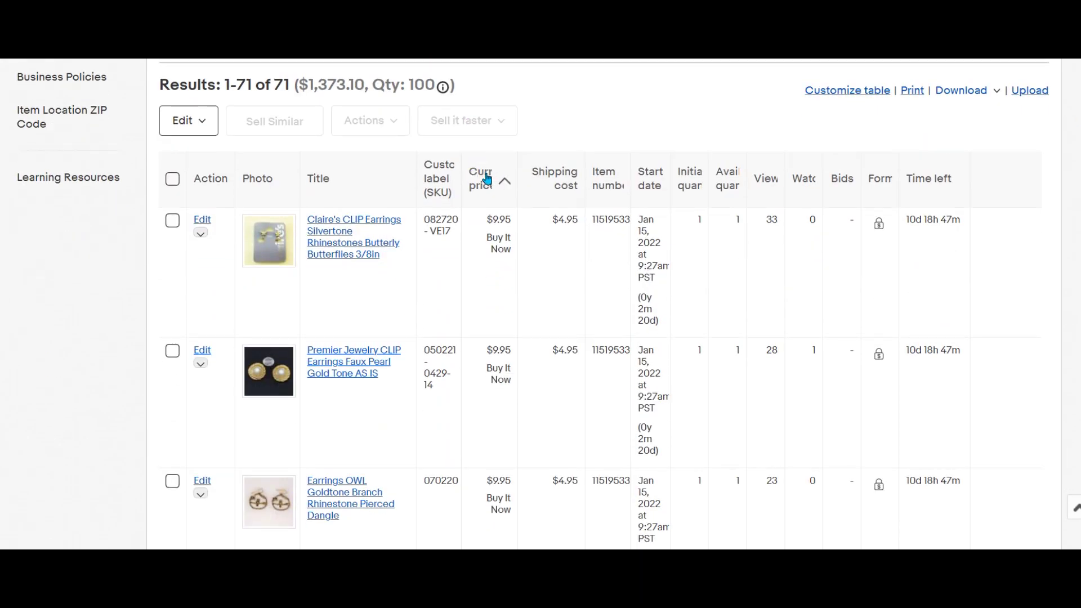
click(487, 178)
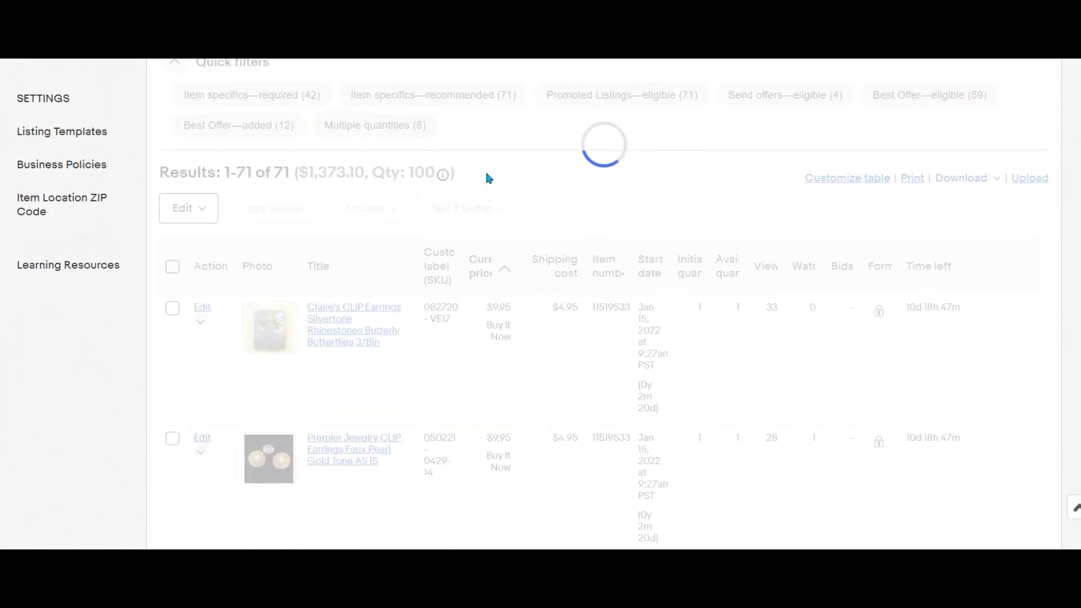
Sort the earrings listings by current price from lowest to highest and show 25 items per page
click(482, 273)
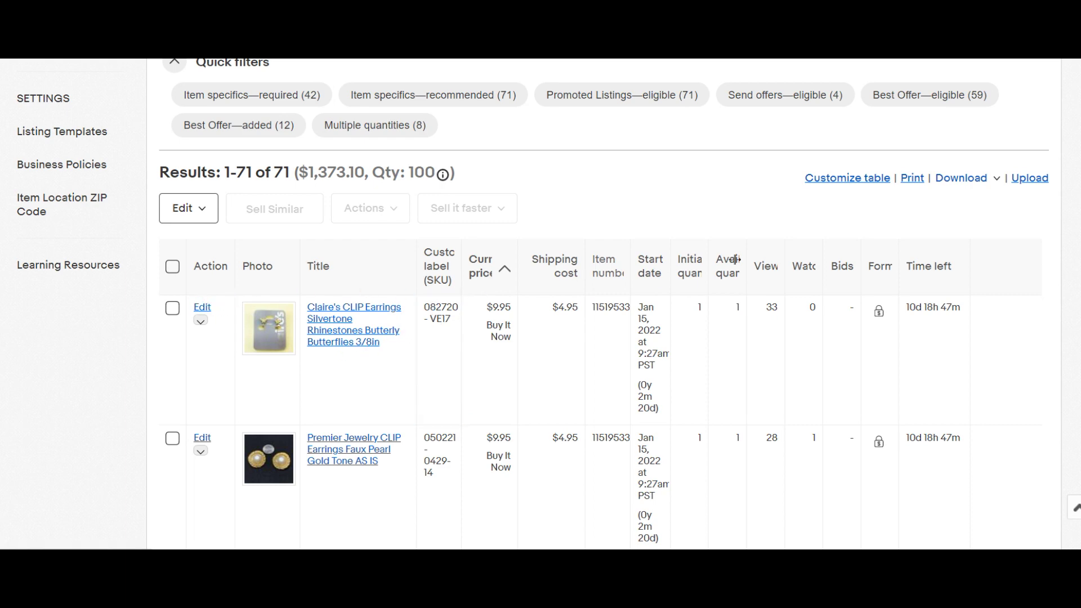
scroll(603, 304, down, 20)
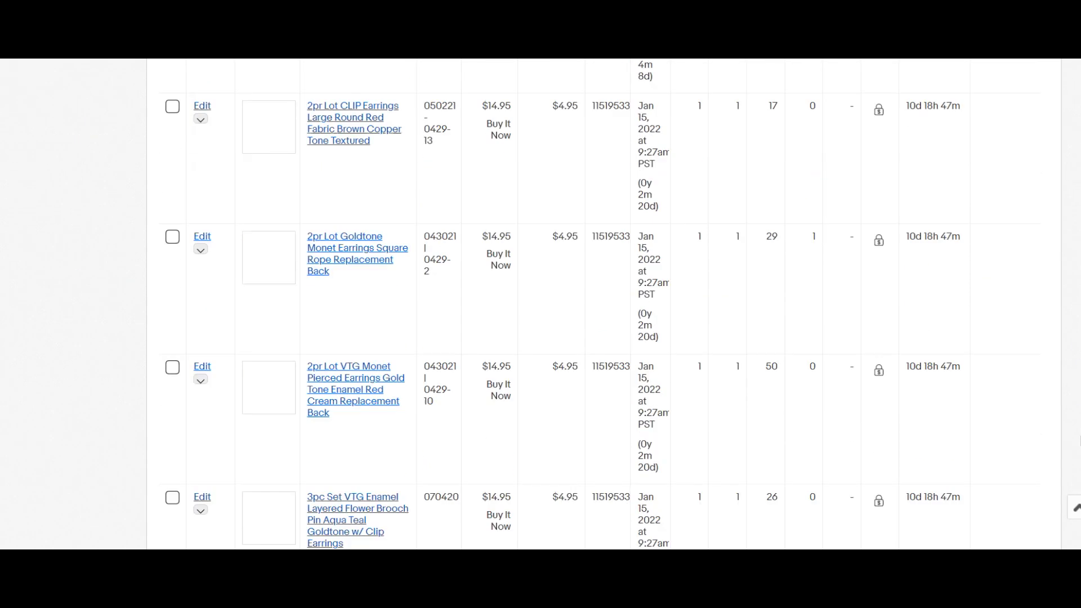
click(1036, 450)
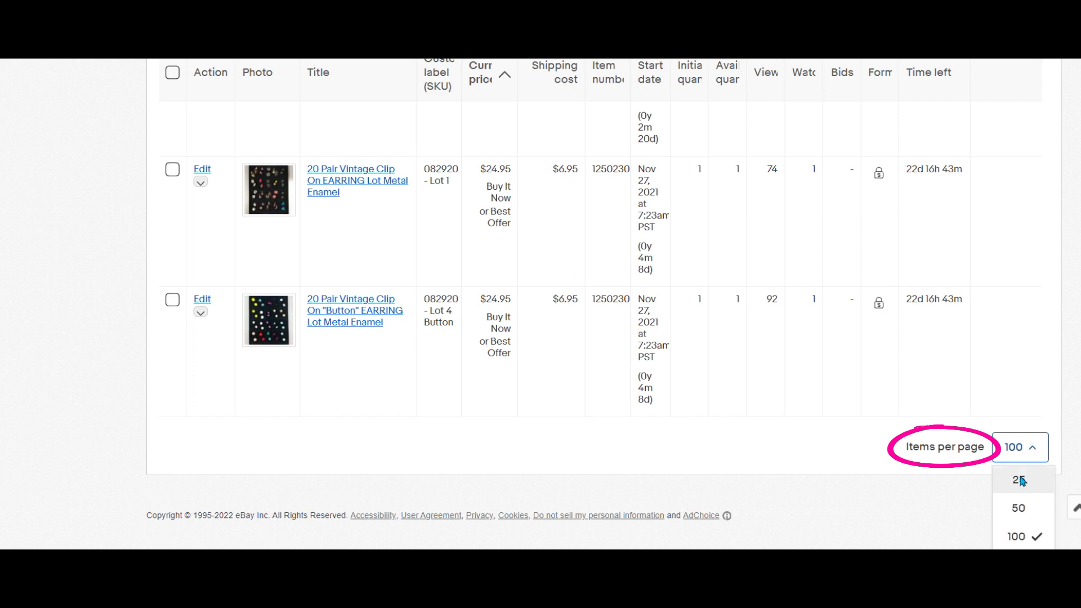
click(1019, 482)
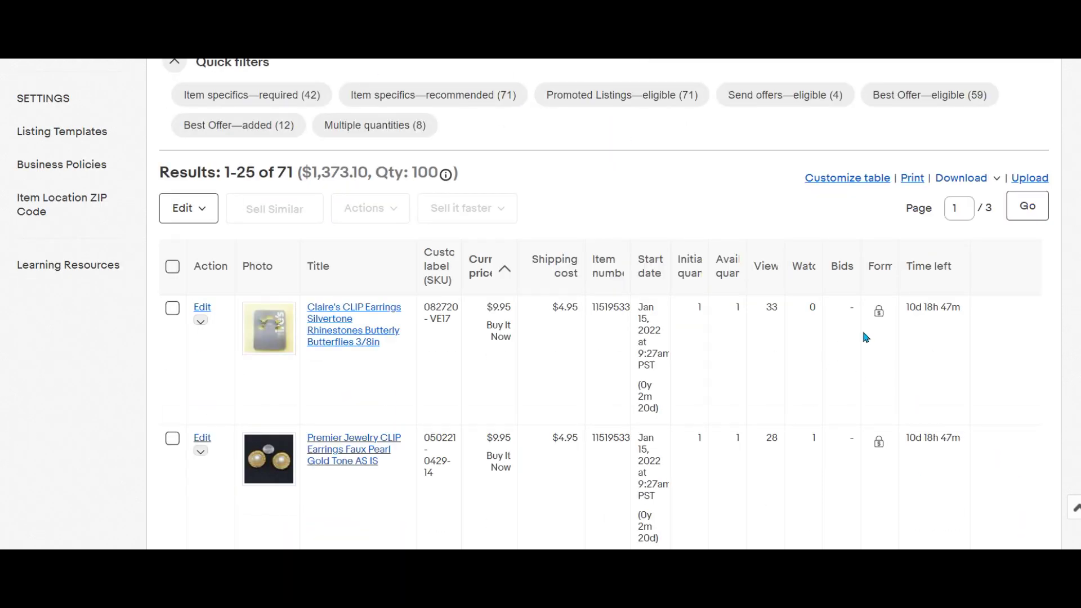
Select all earrings listings on the first page of results
scroll(768, 241, down, 2)
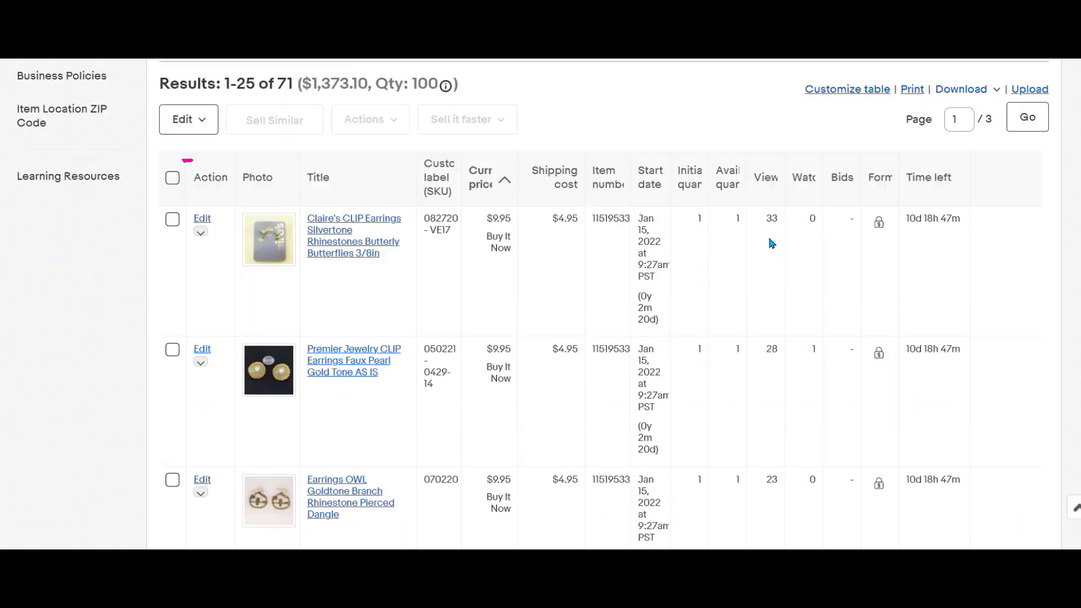
click(173, 179)
click(172, 179)
click(172, 179)
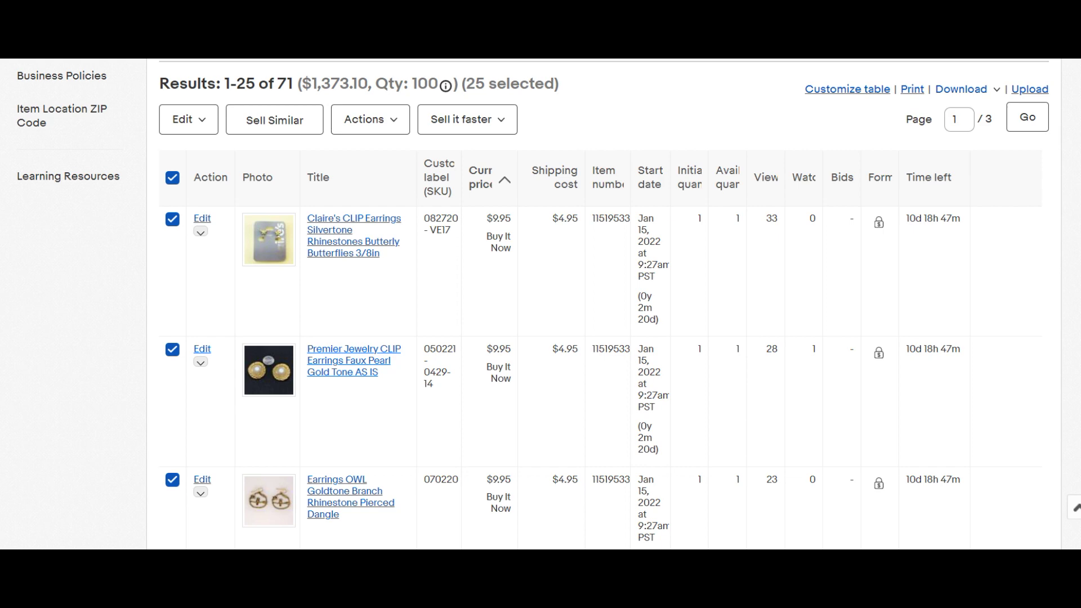
Go through the selected earrings listings and deselect the Avante Avenue ones labelled DO NOT END
scroll(532, 303, down, 7)
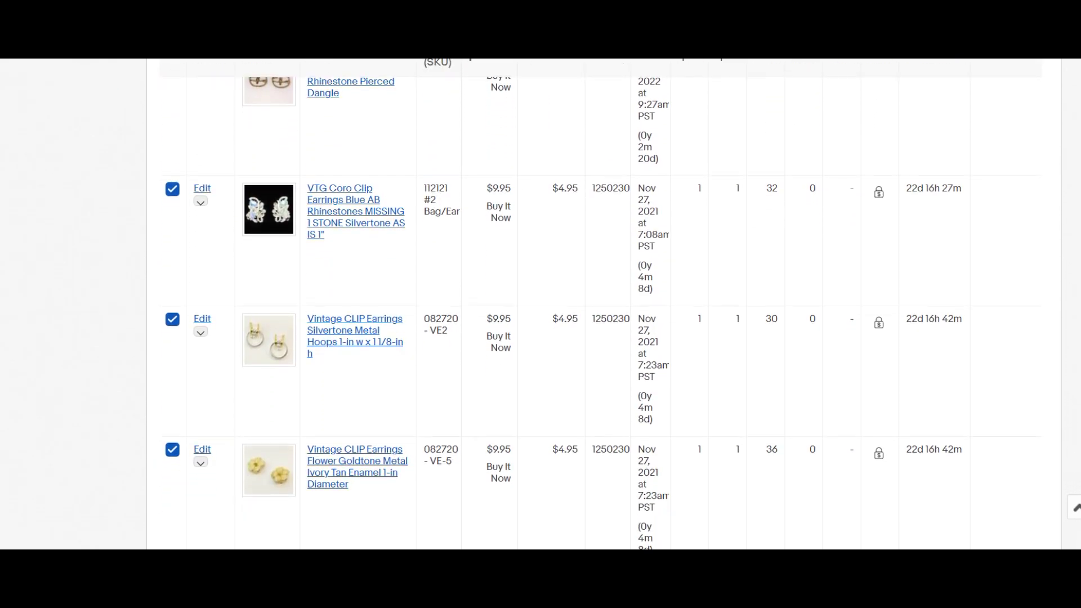
scroll(564, 304, down, 6)
scroll(564, 304, down, 8)
scroll(565, 305, down, 10)
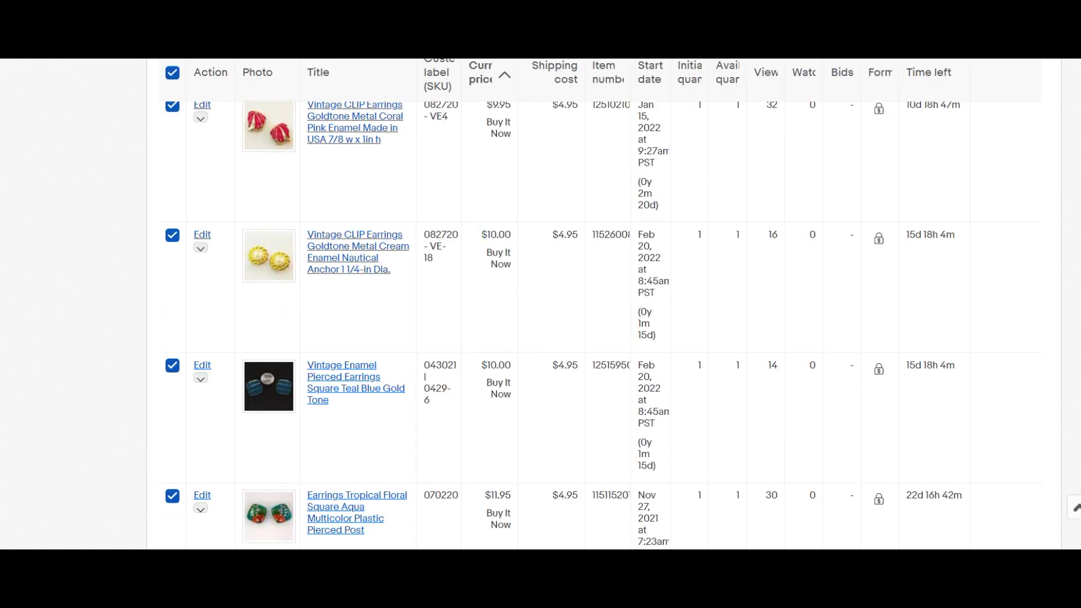
scroll(532, 305, down, 4)
scroll(317, 224, down, 12)
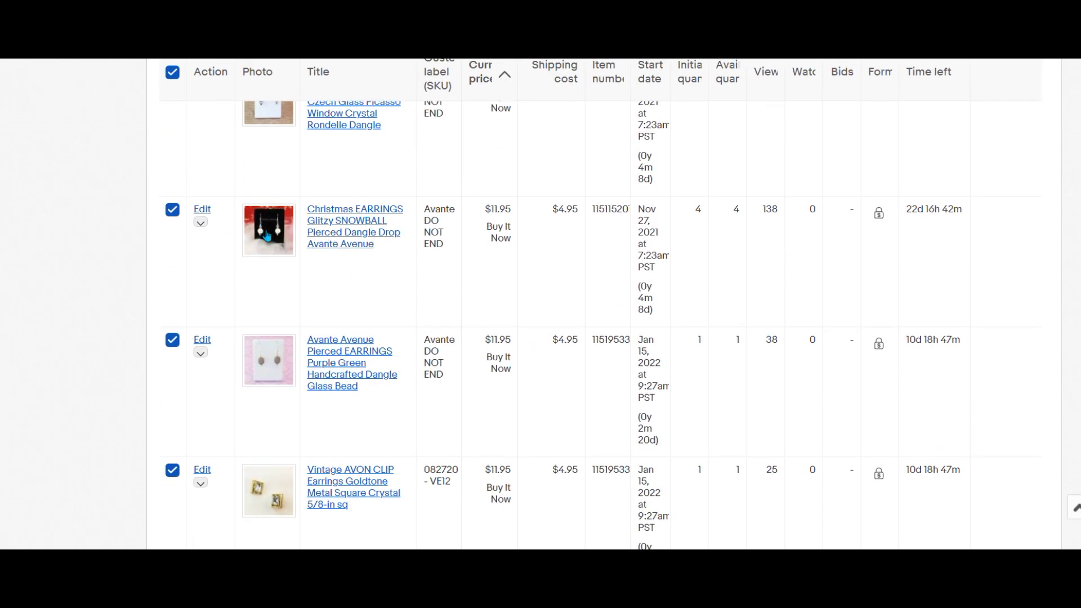
scroll(563, 304, down, 5)
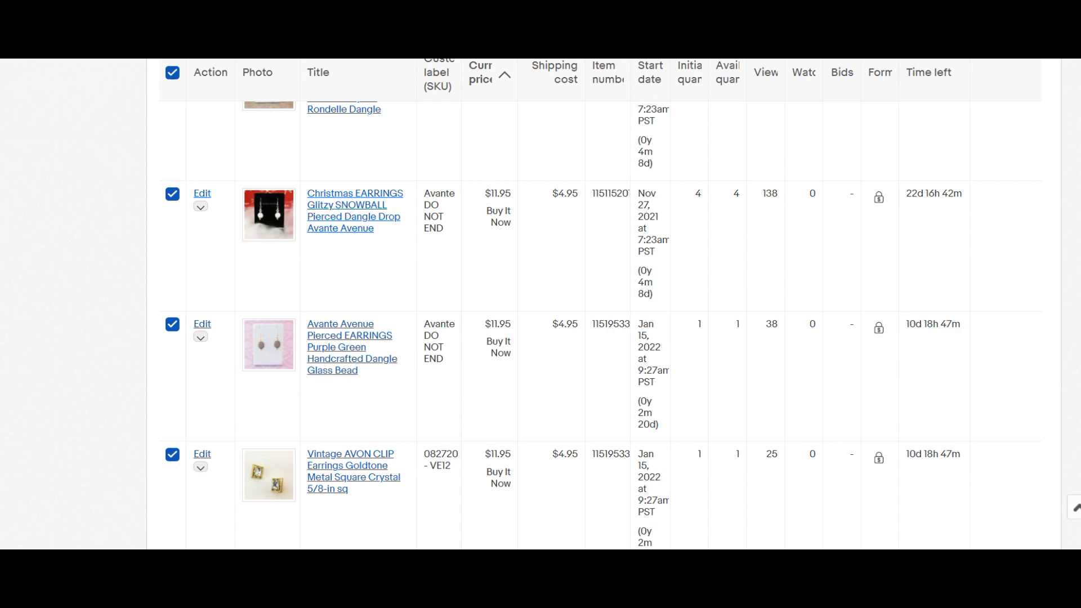
scroll(604, 304, down, 3)
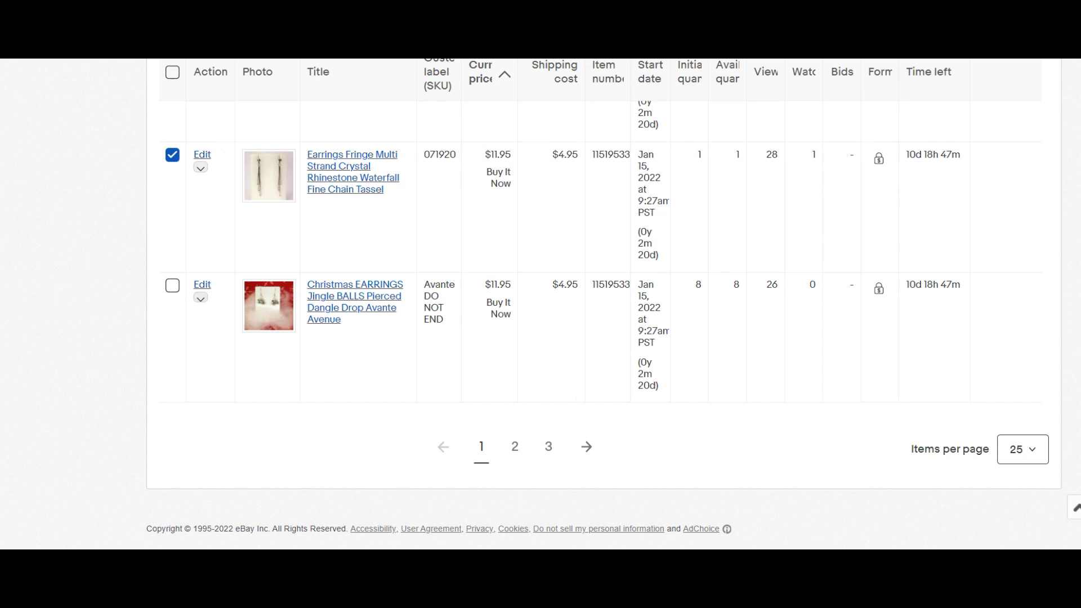
scroll(210, 322, up, 7)
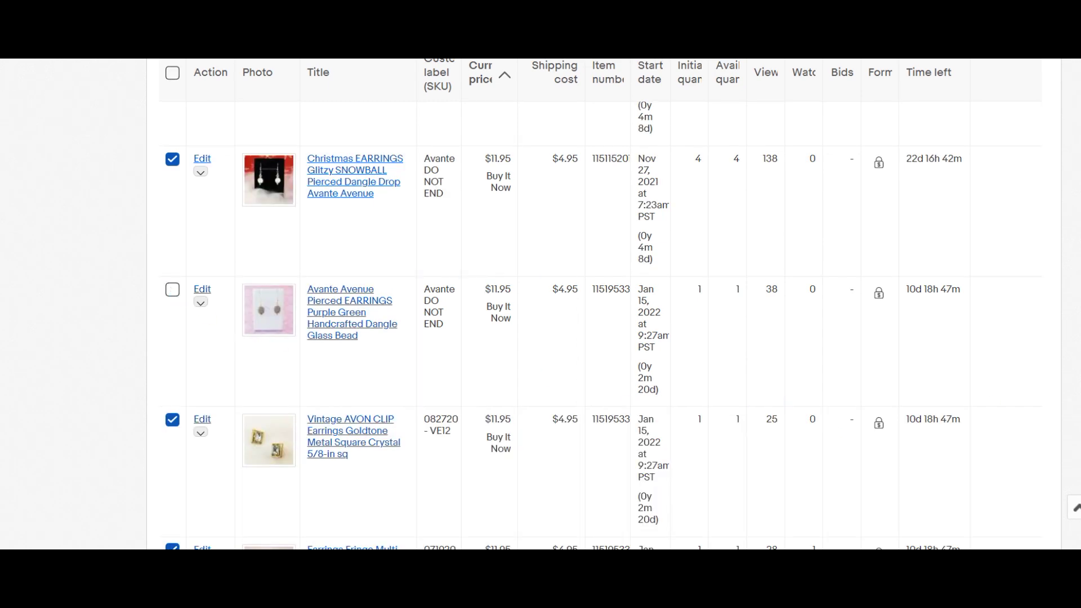
scroll(1065, 433, up, 4)
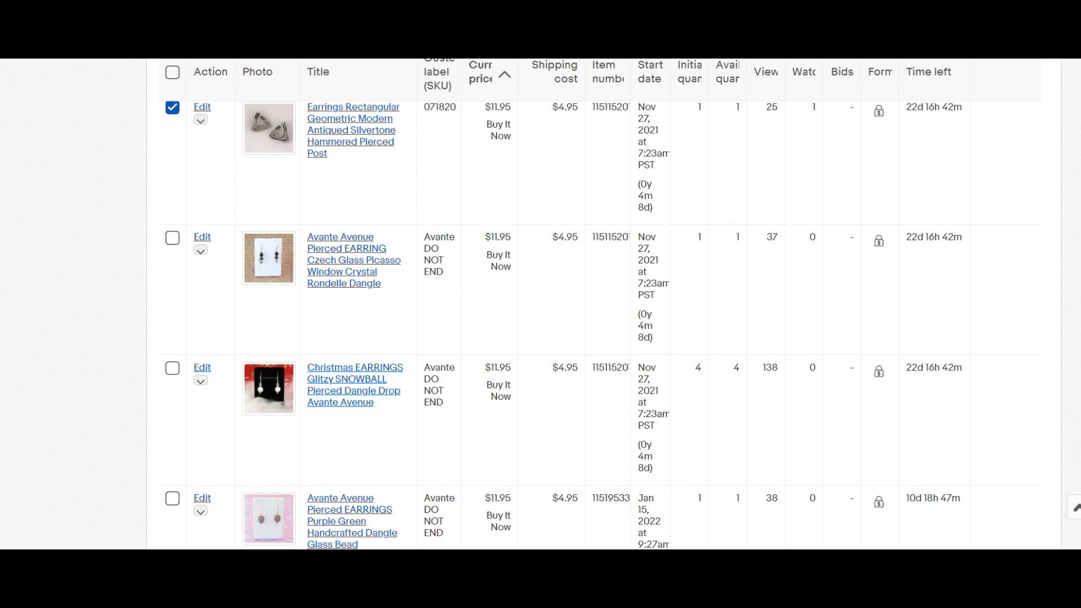
scroll(1078, 299, down, 10)
scroll(1078, 298, up, 3)
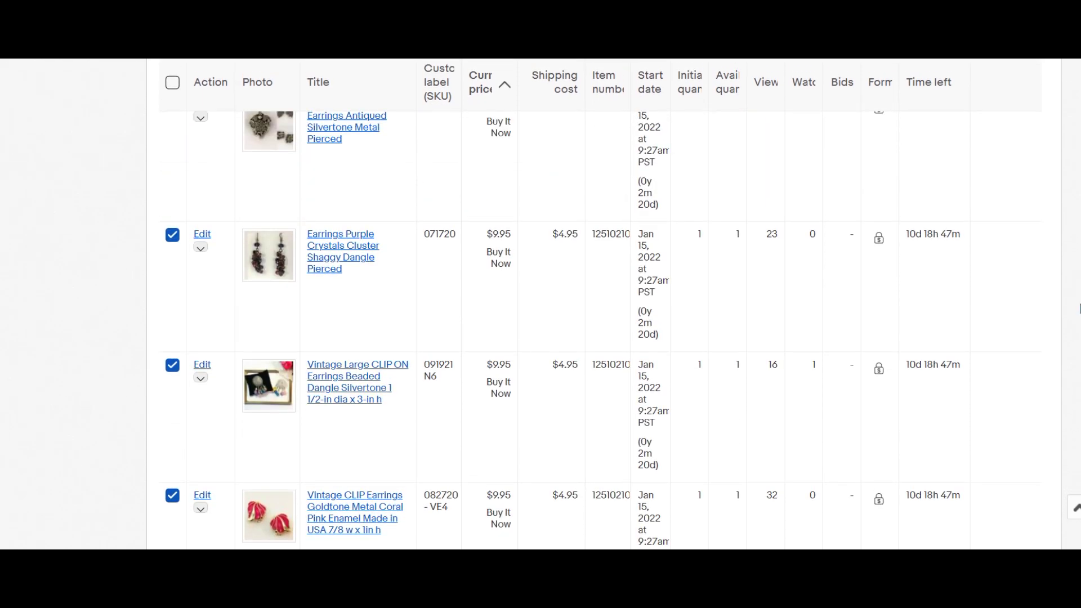
Reselect all 25 earrings listings on the page and open the selected listings for bulk editing
scroll(1078, 299, up, 8)
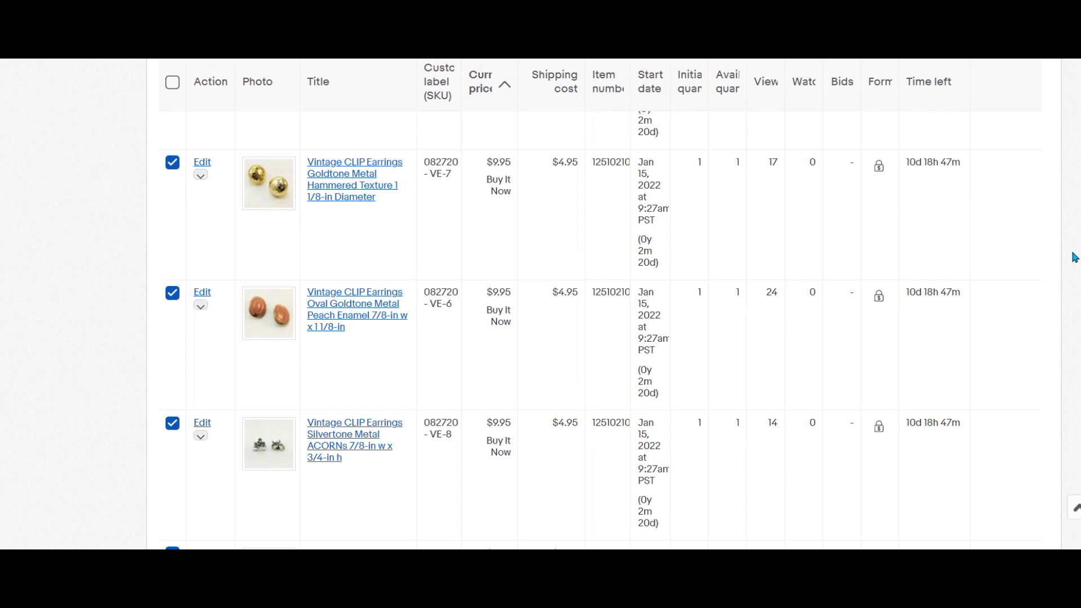
scroll(1073, 246, up, 7)
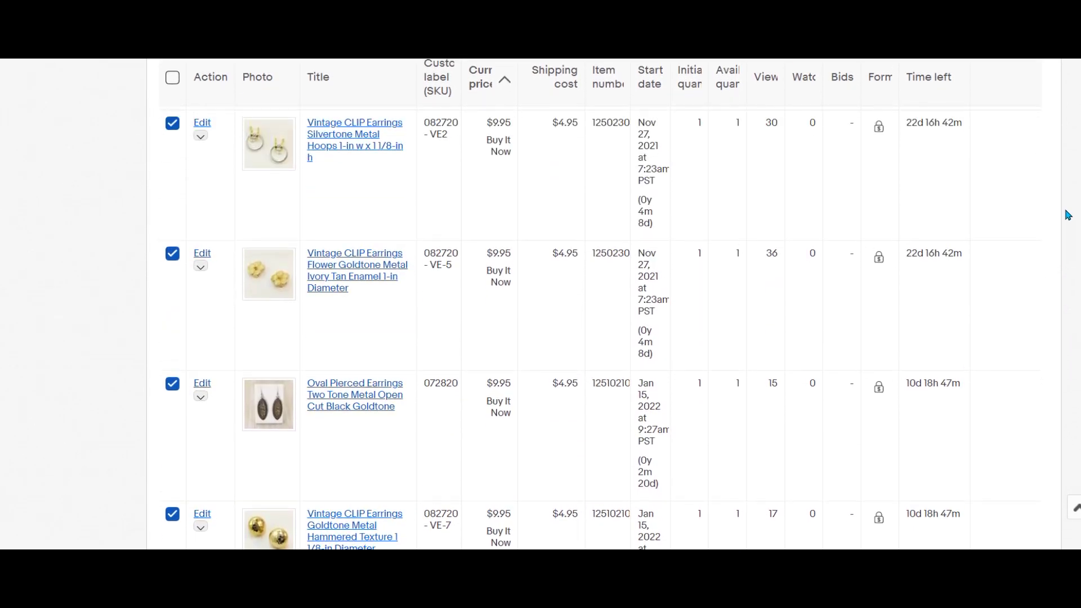
scroll(1062, 186, up, 7)
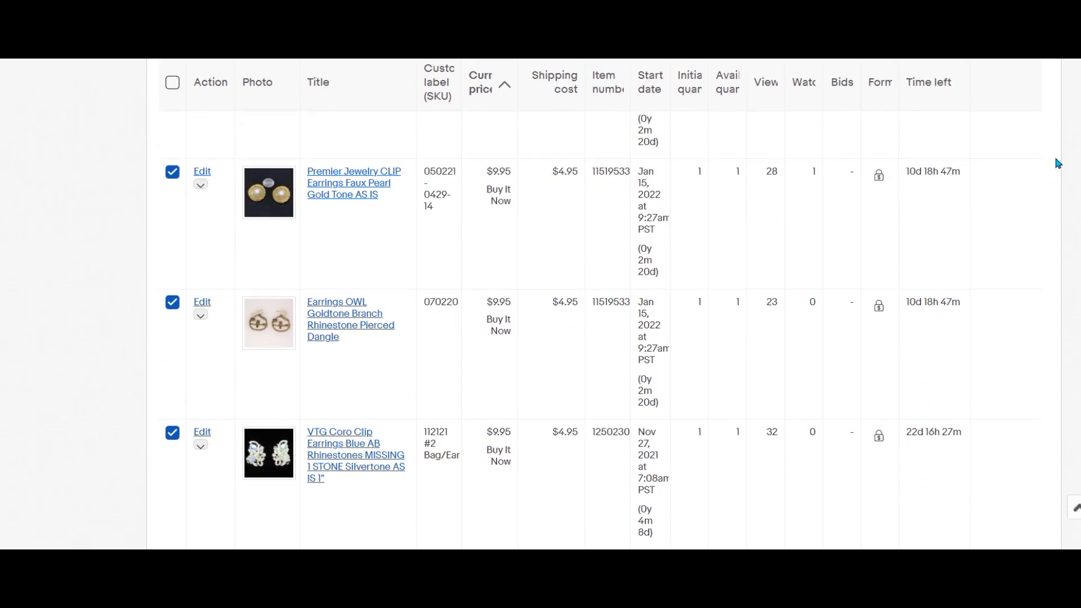
scroll(1055, 153, up, 2)
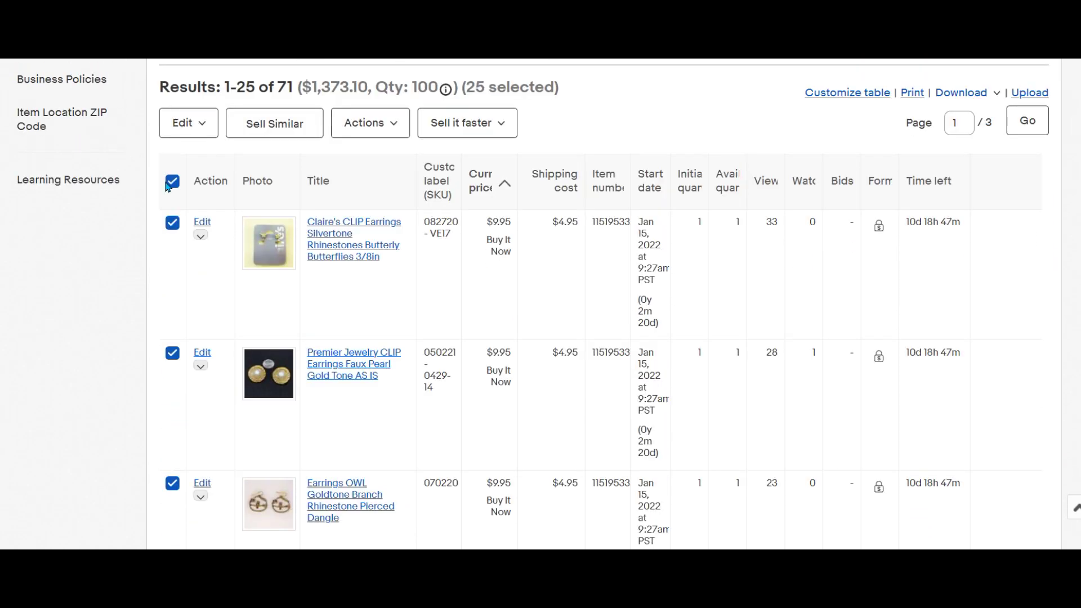
click(204, 129)
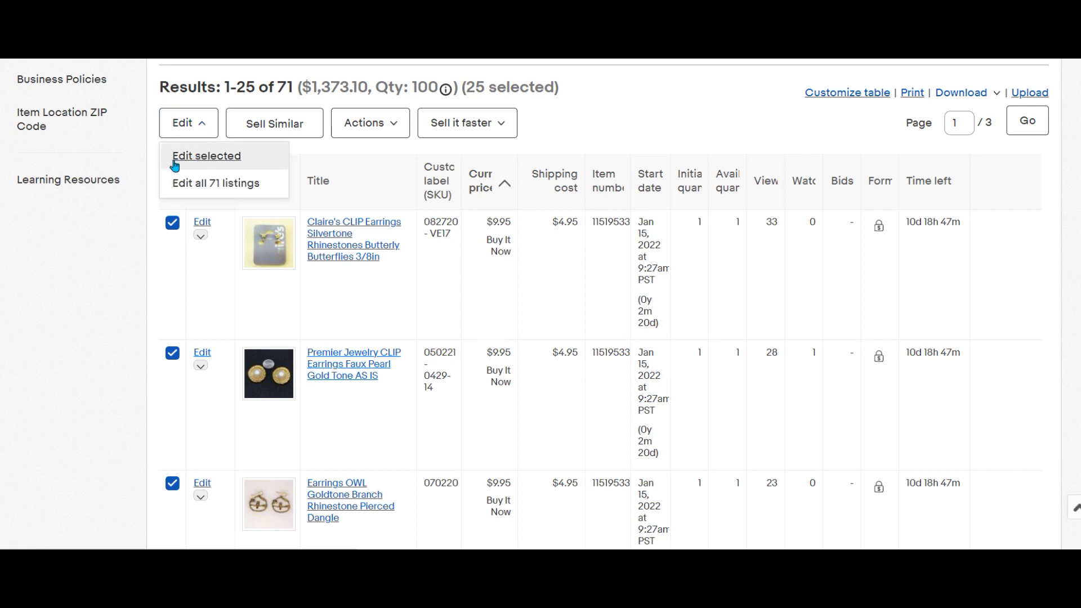
click(197, 160)
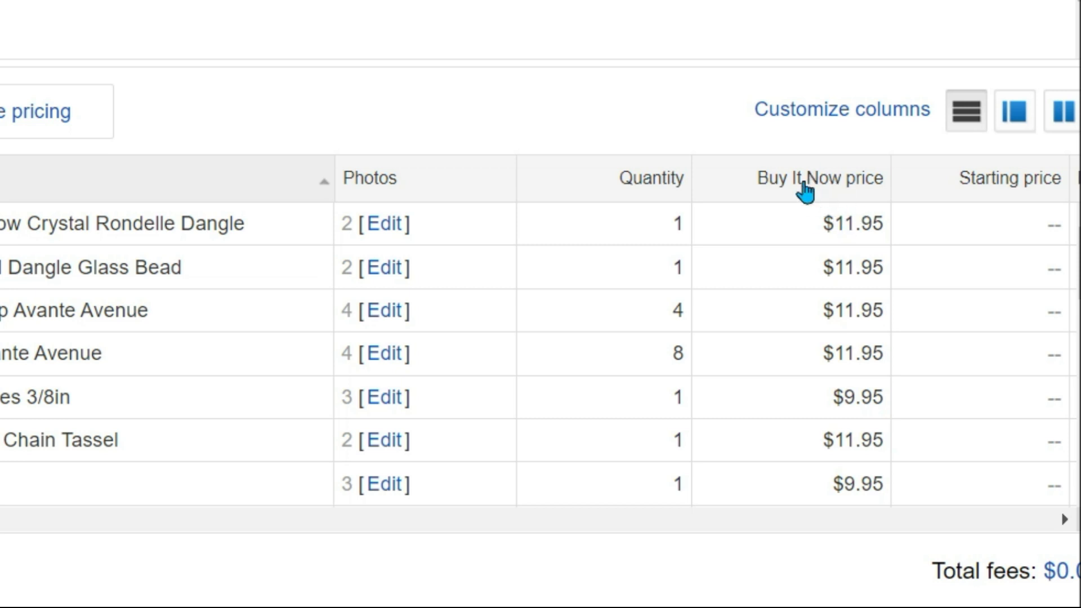
Review the bulk-edit listings in descending Buy It Now price order and cancel the bulk edit
click(825, 180)
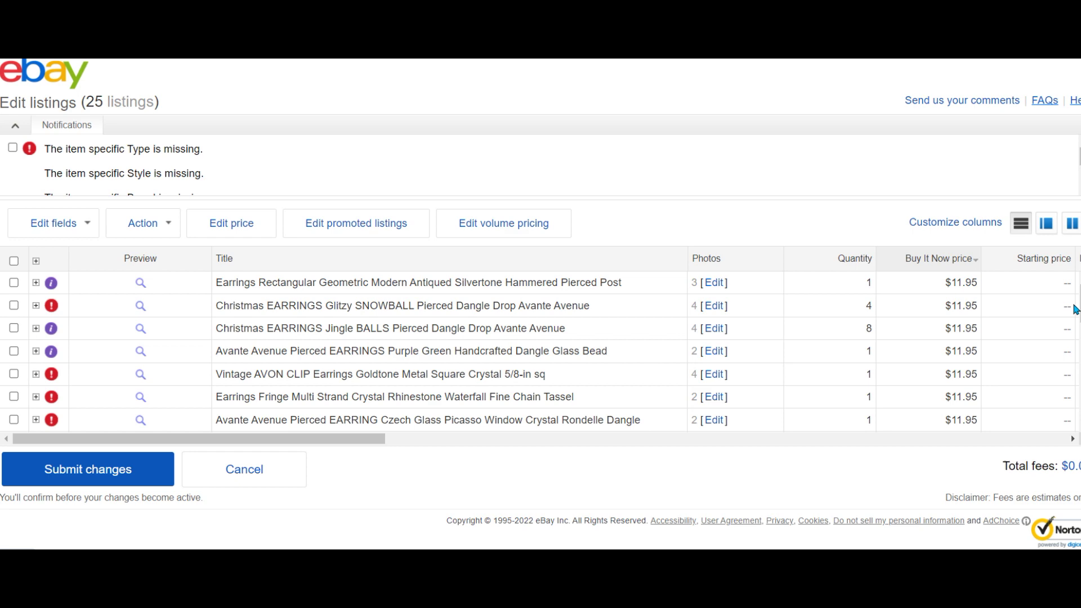
scroll(855, 330, down, 7)
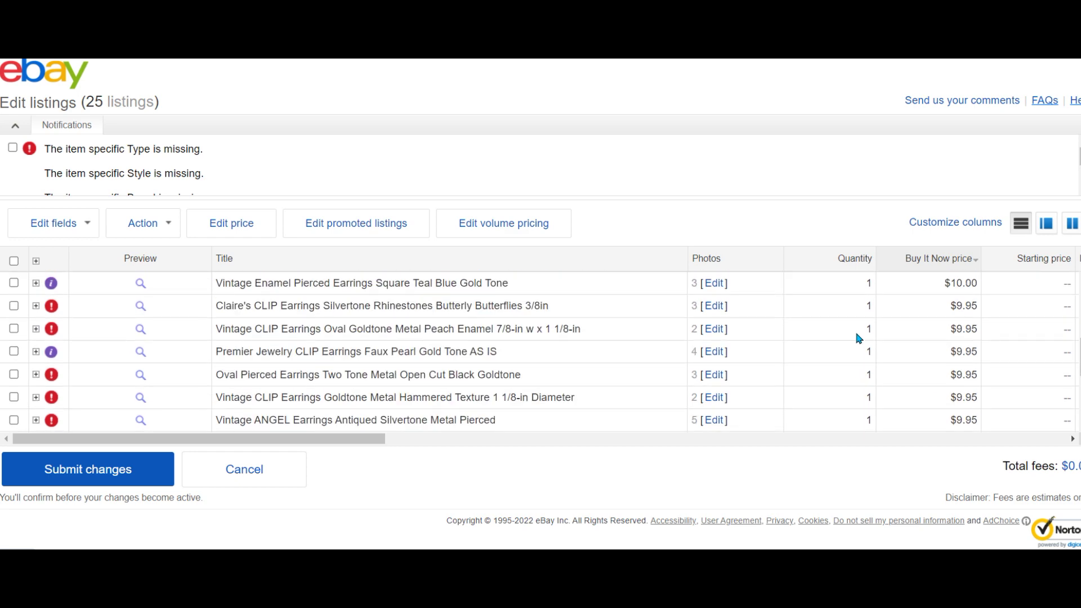
scroll(634, 317, up, 7)
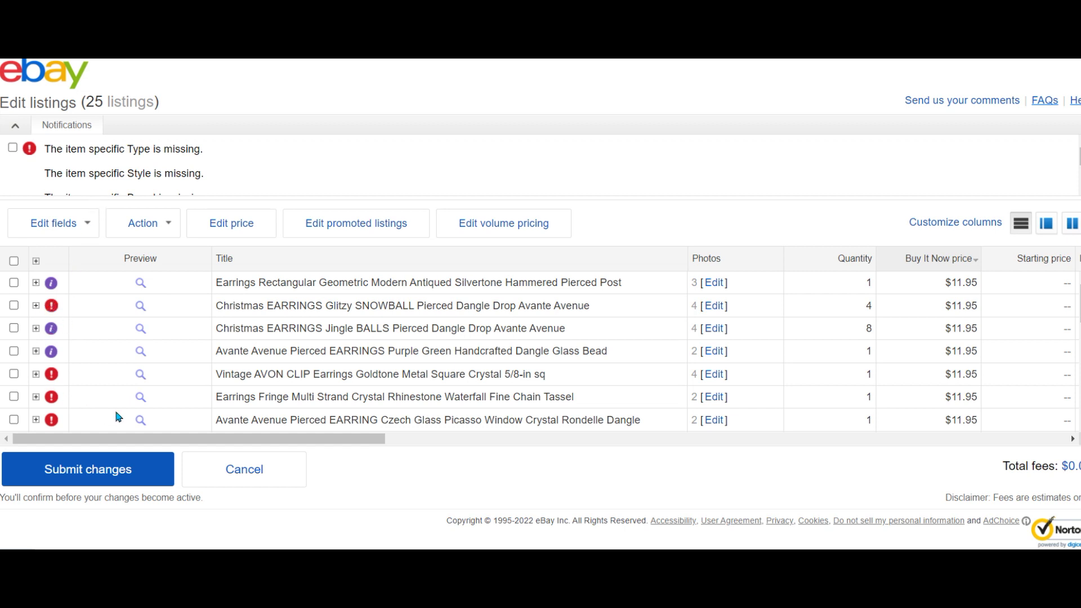
drag(168, 443, 442, 470)
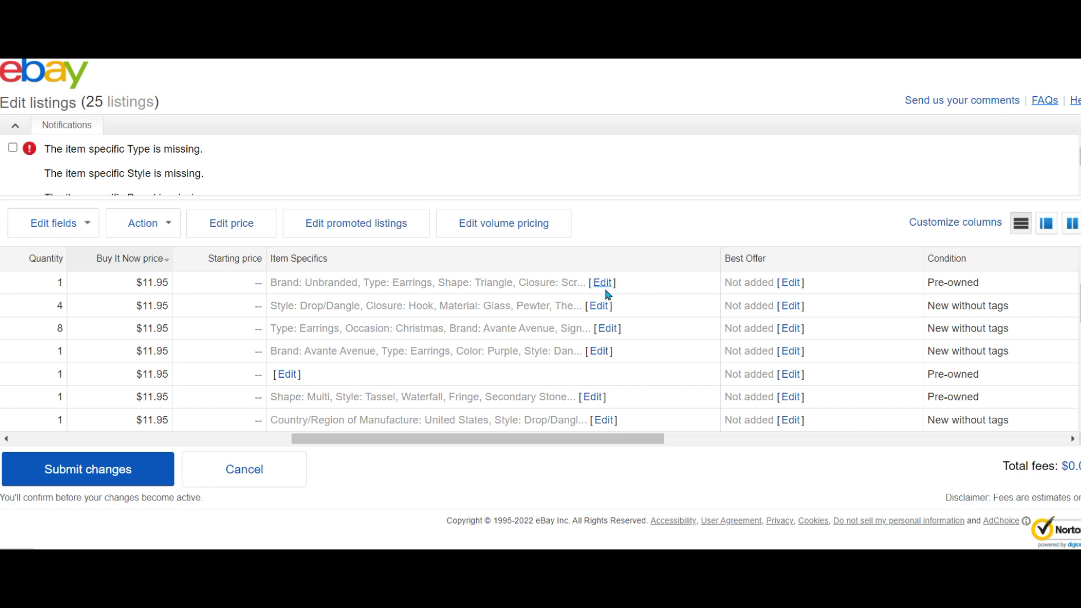
drag(550, 440, 235, 478)
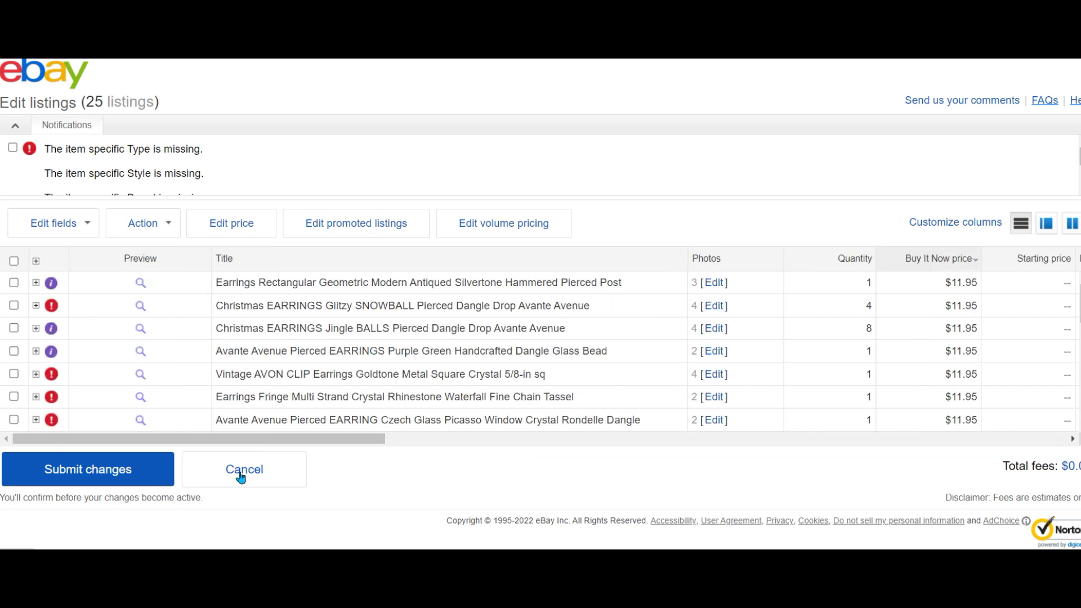
click(241, 477)
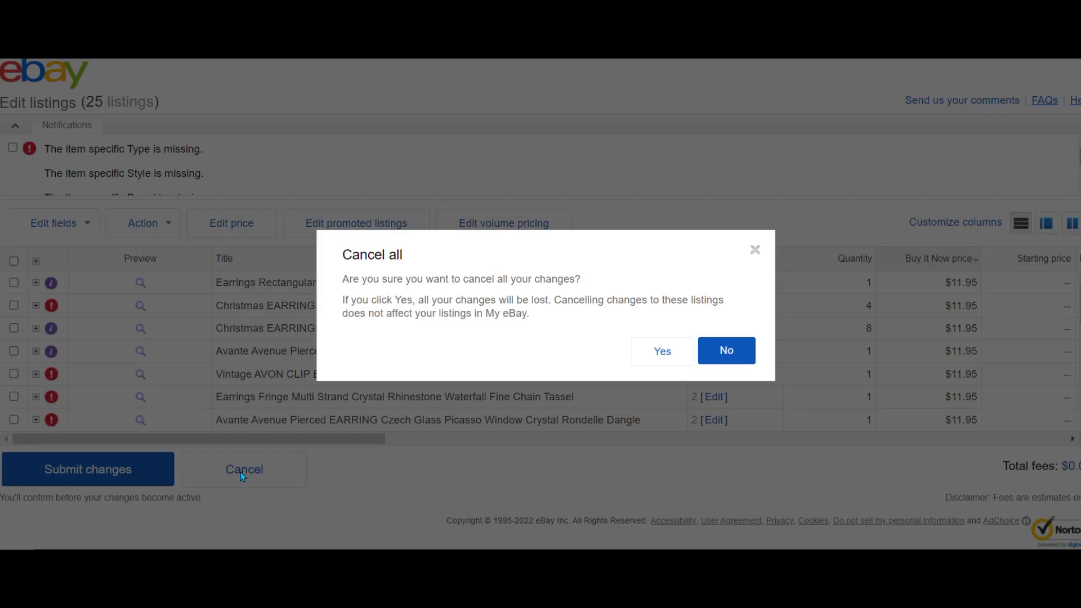
click(663, 352)
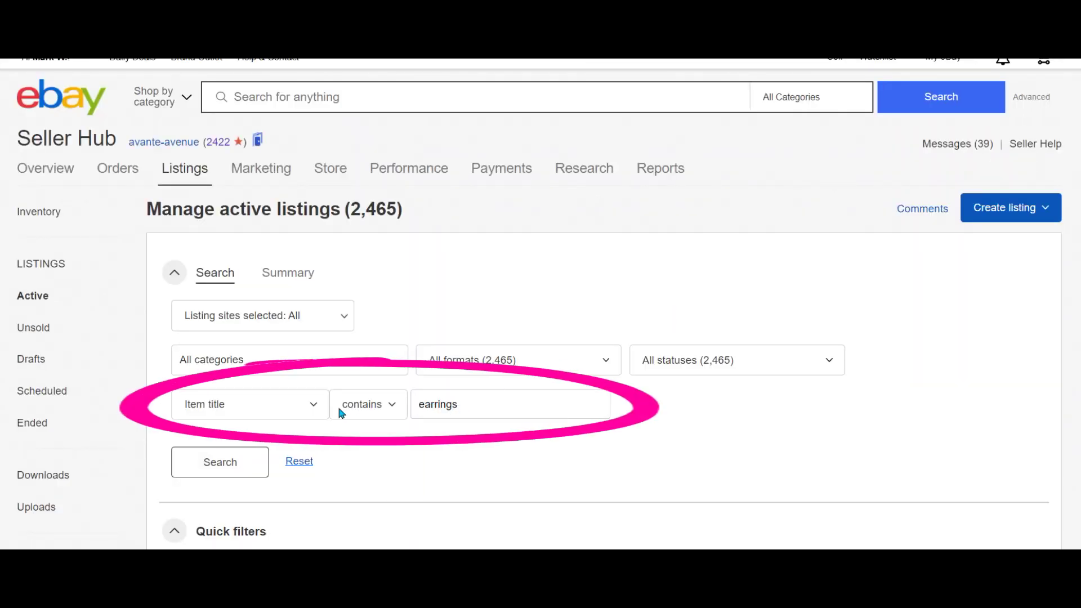
Search the active listings for item titles containing "ornament" instead of "earrings"
click(463, 405)
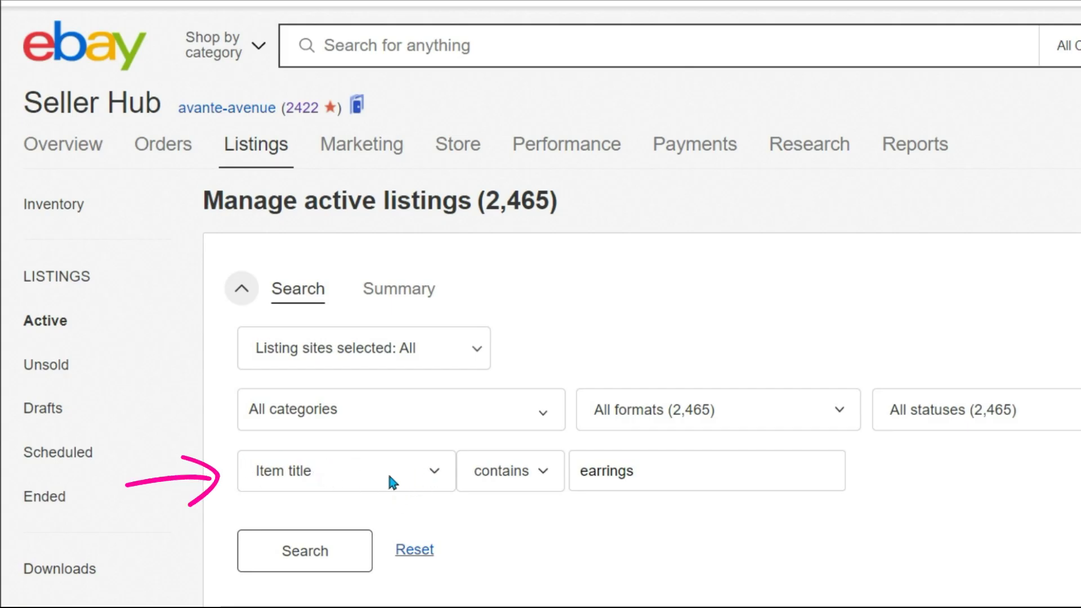
click(437, 471)
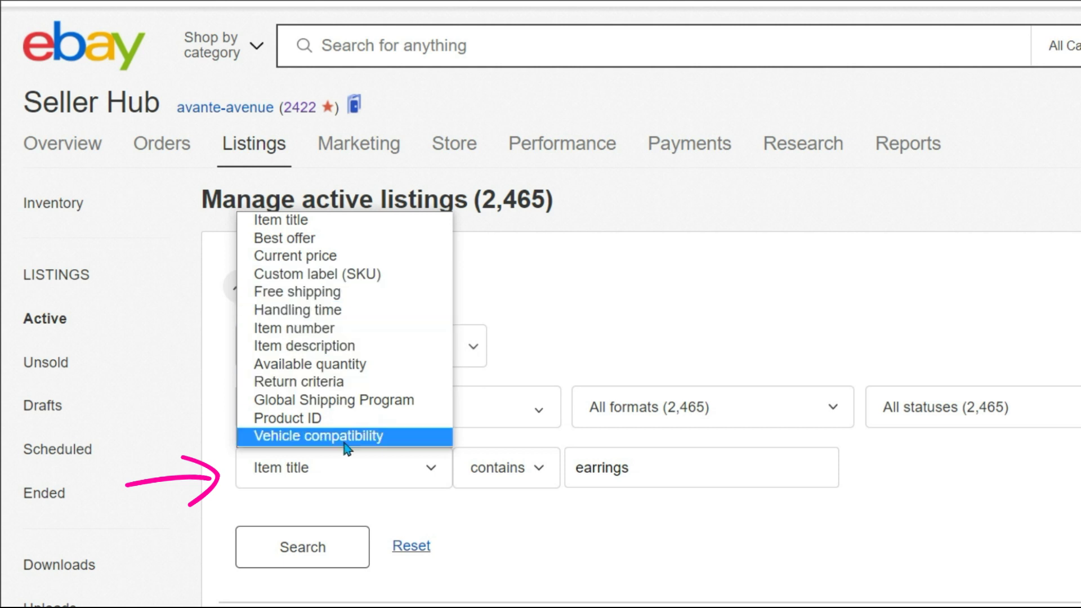
click(295, 222)
drag(638, 467, 495, 466)
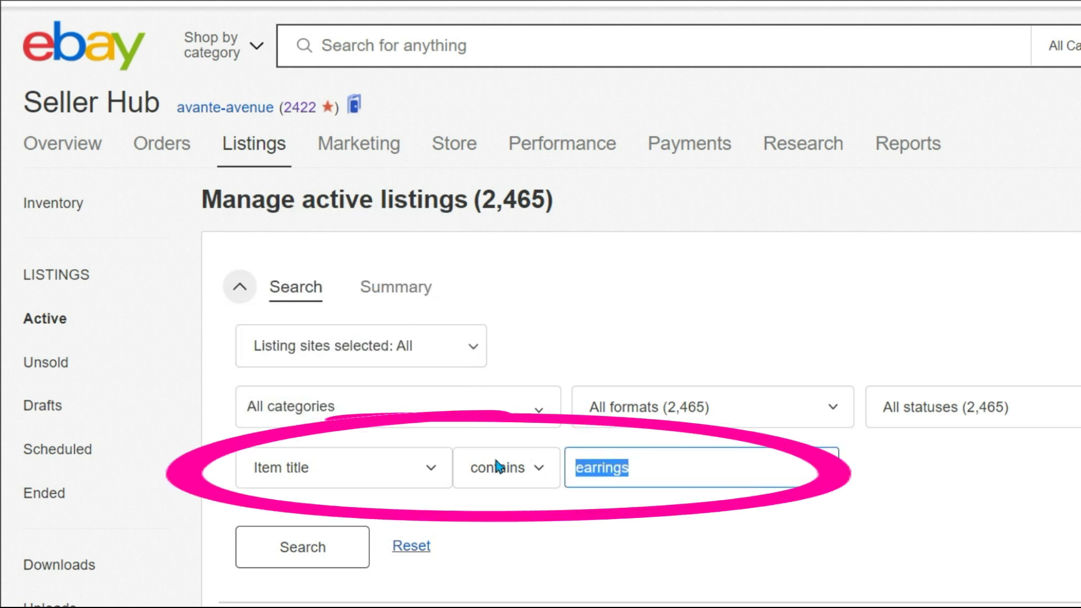
text(ornament)
key(Return)
scroll(495, 466, down, 10)
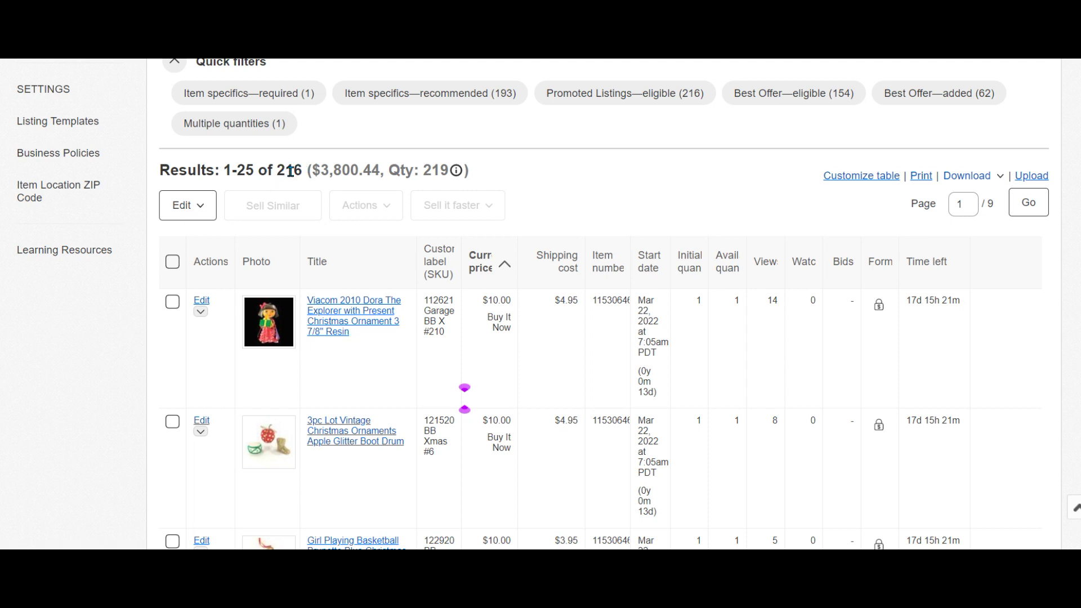
Filter the active listings by the store category CLEARANCE Decor & Holiday
mouse_move(489, 360)
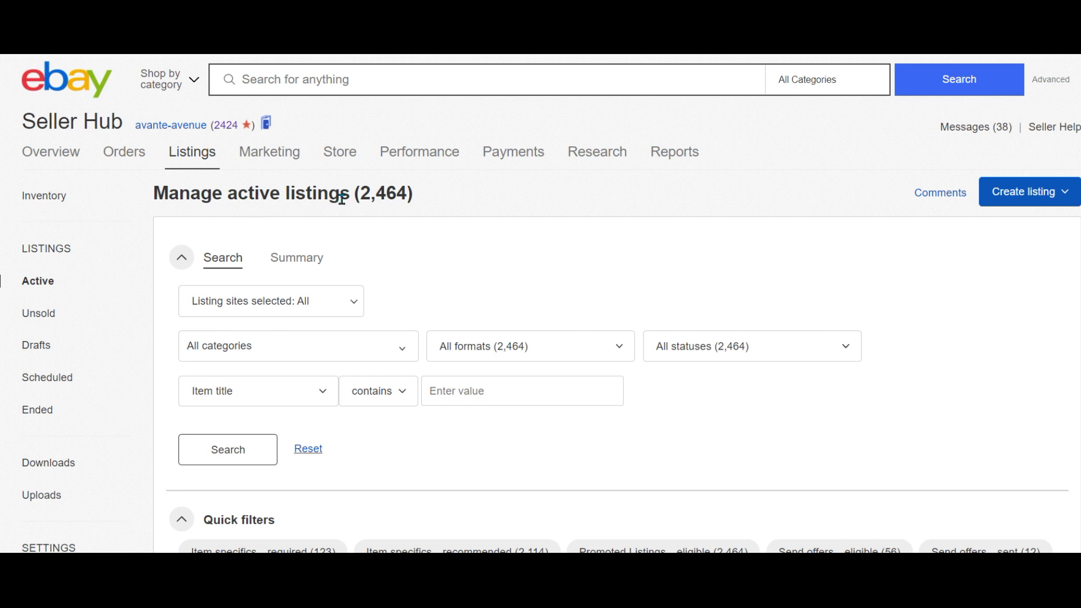
click(402, 351)
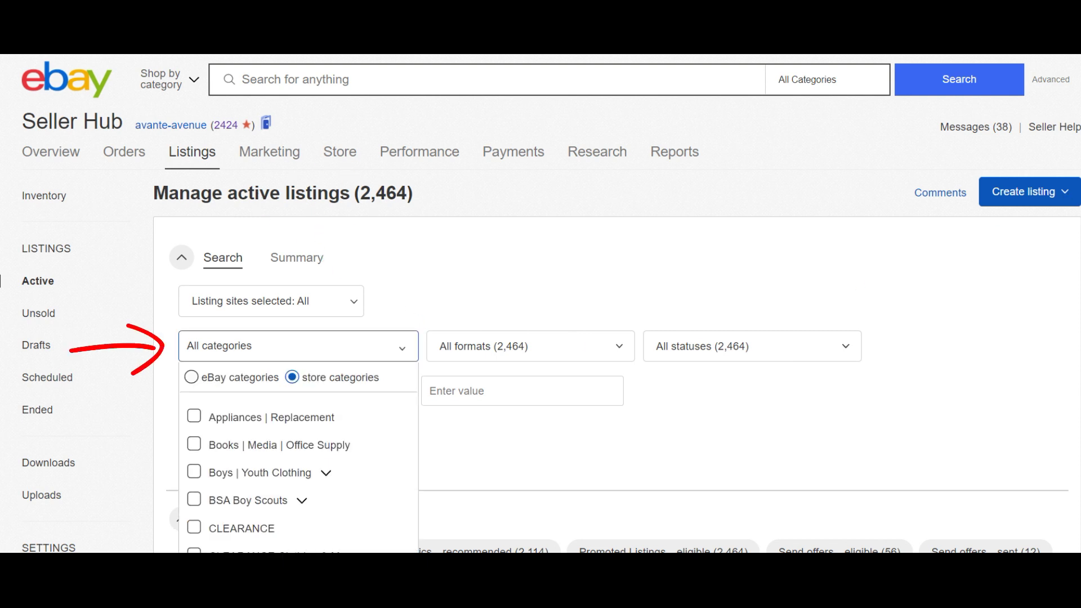
scroll(419, 398, down, 5)
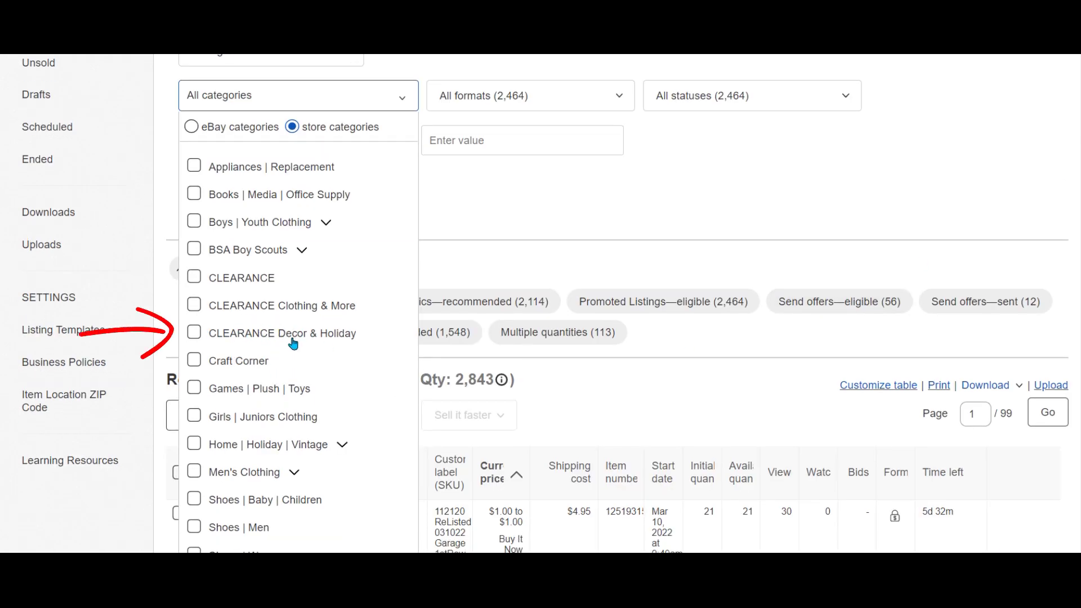
click(193, 337)
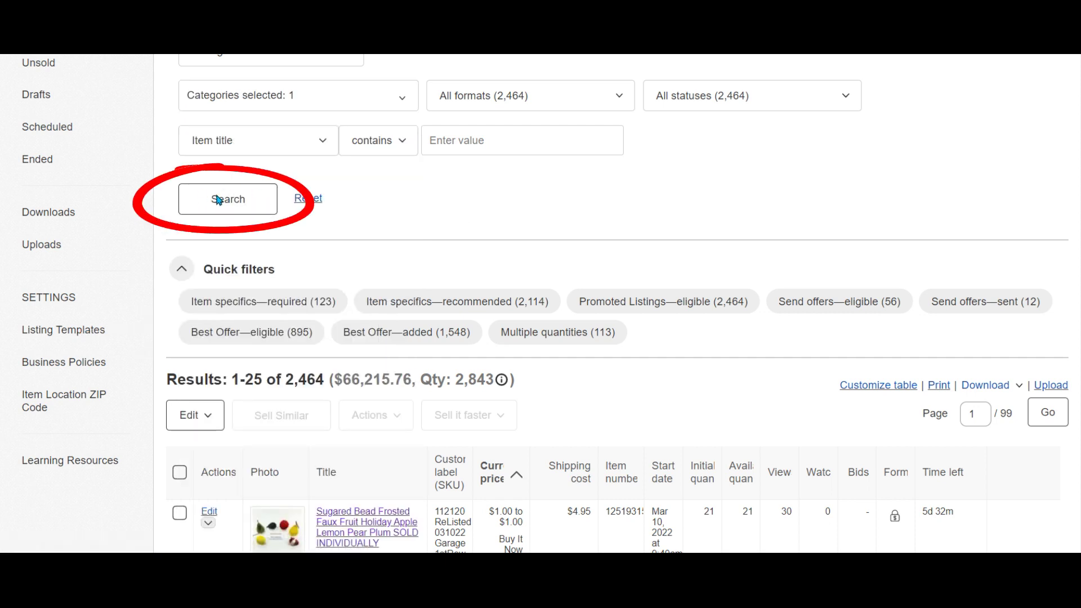
click(228, 199)
Show 200 items per page in the clearance decor and holiday results
scroll(636, 208, down, 4)
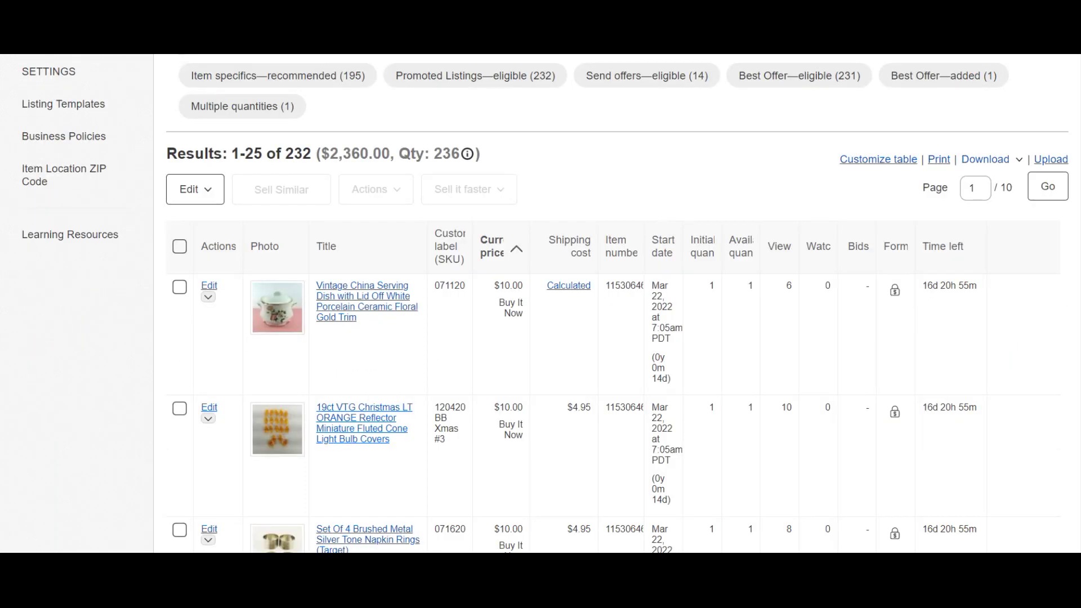
scroll(273, 119, down, 1)
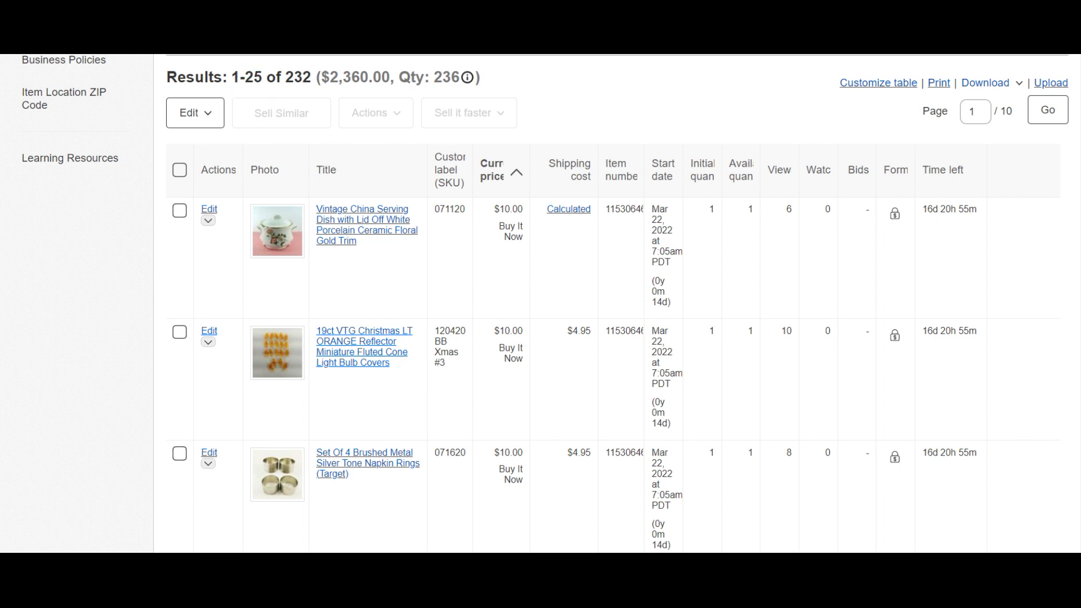
scroll(613, 304, down, 3)
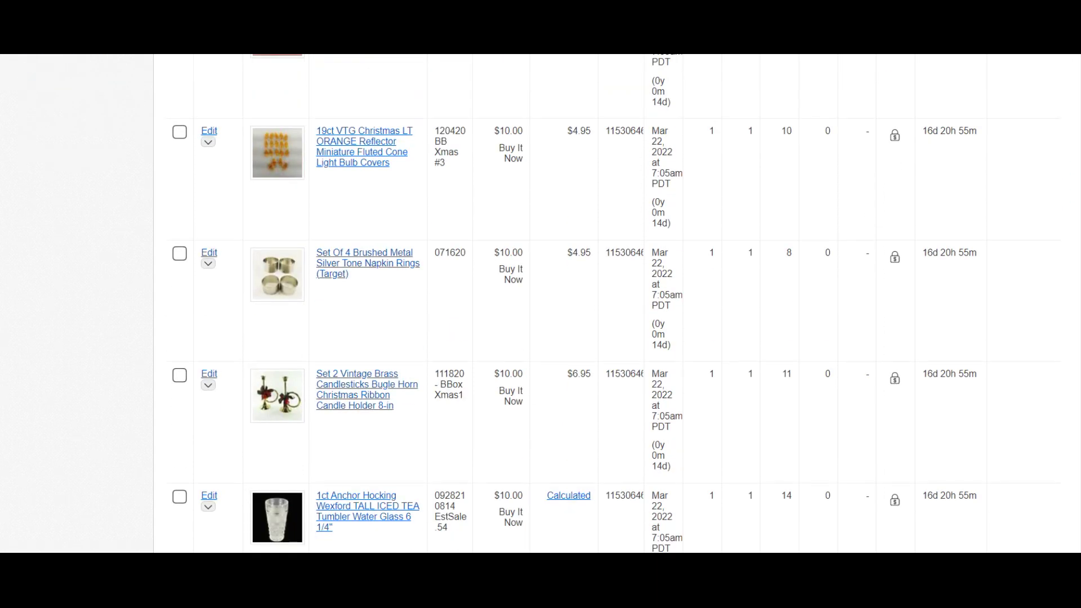
scroll(1047, 439, down, 5)
click(1044, 537)
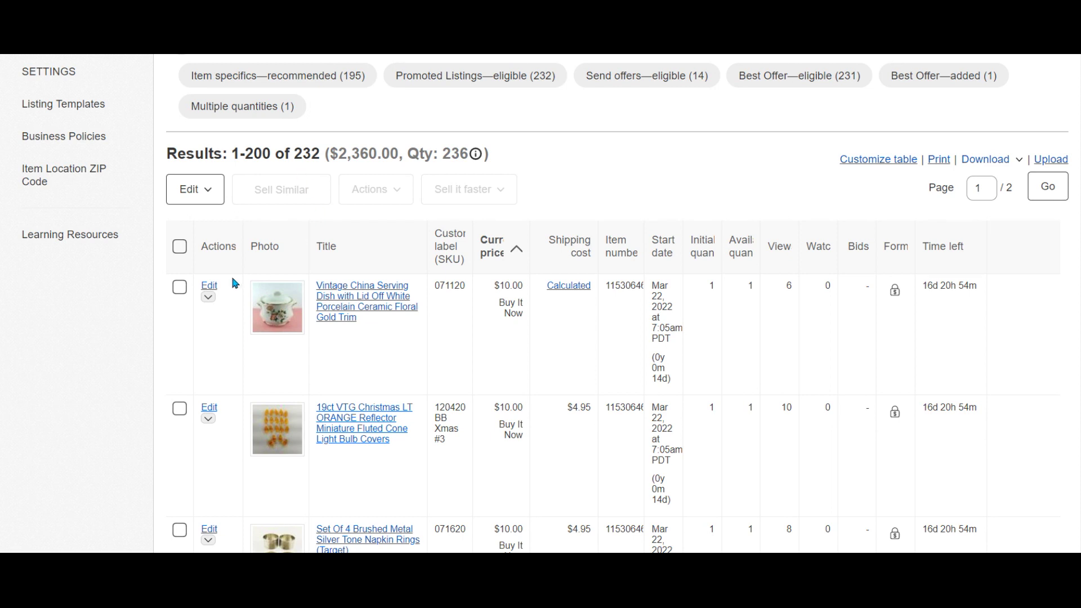
Select all 200 clearance decor and holiday listings on the page and end them
scroll(234, 284, down, 1)
click(179, 176)
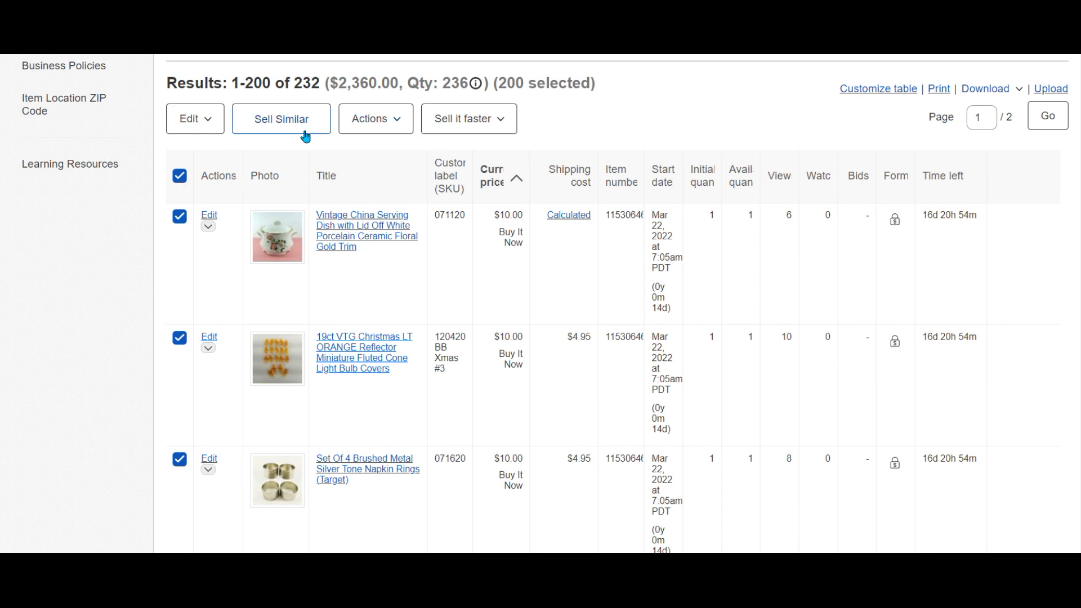
click(398, 124)
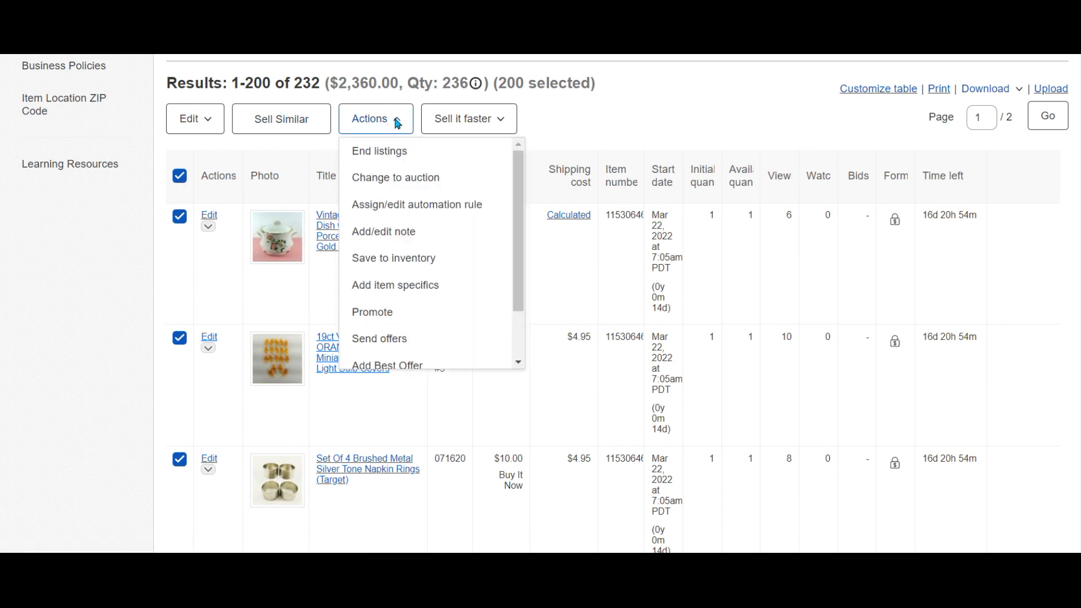
click(397, 152)
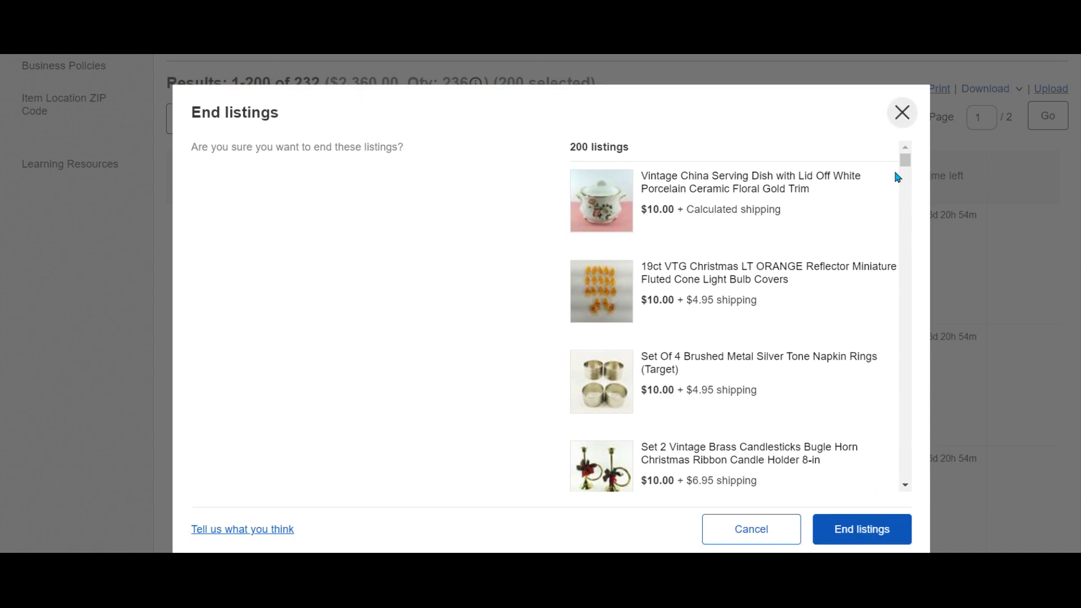
drag(905, 162, 908, 171)
scroll(909, 176, up, 5)
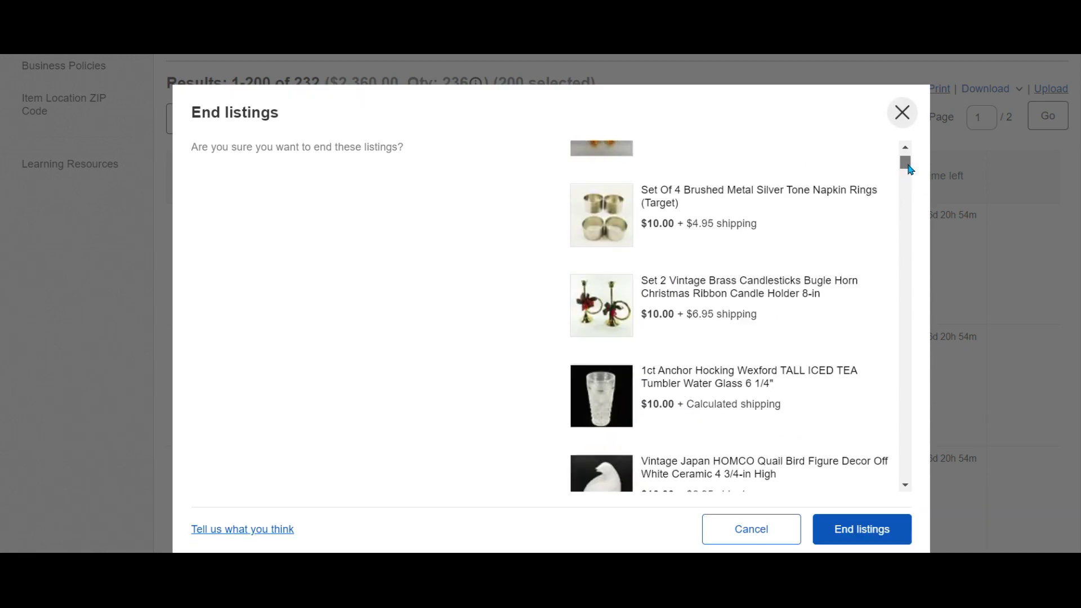
click(856, 524)
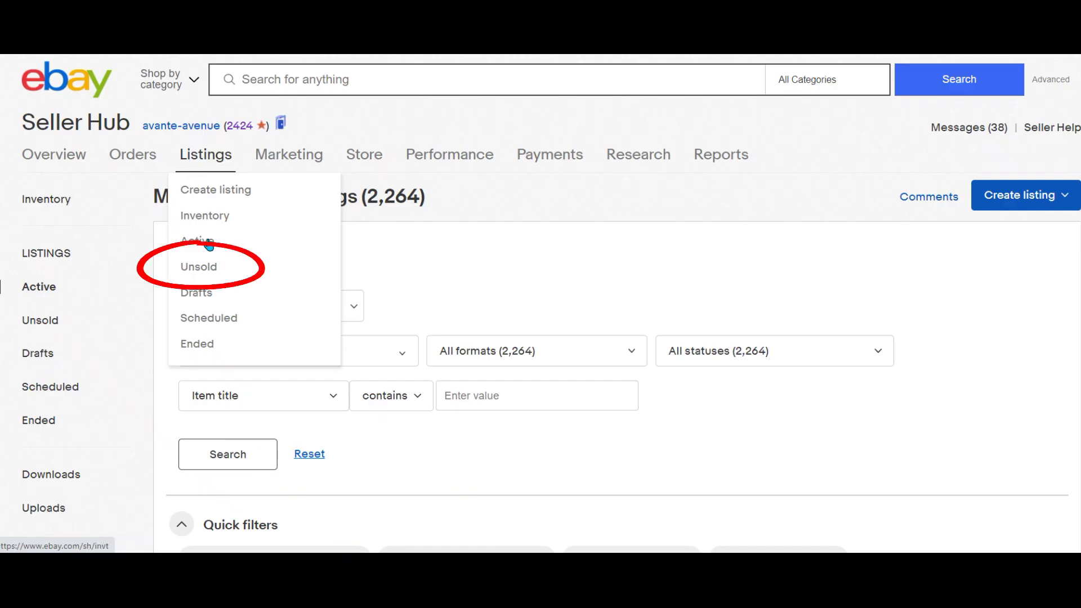
Open the unsold listings, check the first and second pages of results, and return to the first page
click(201, 268)
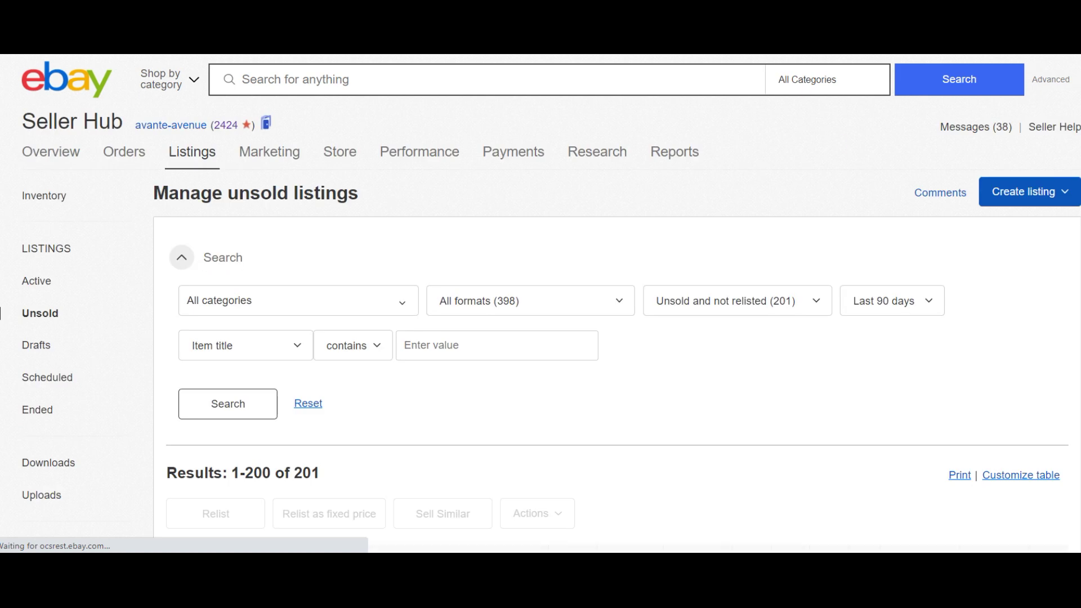
scroll(541, 298, down, 5)
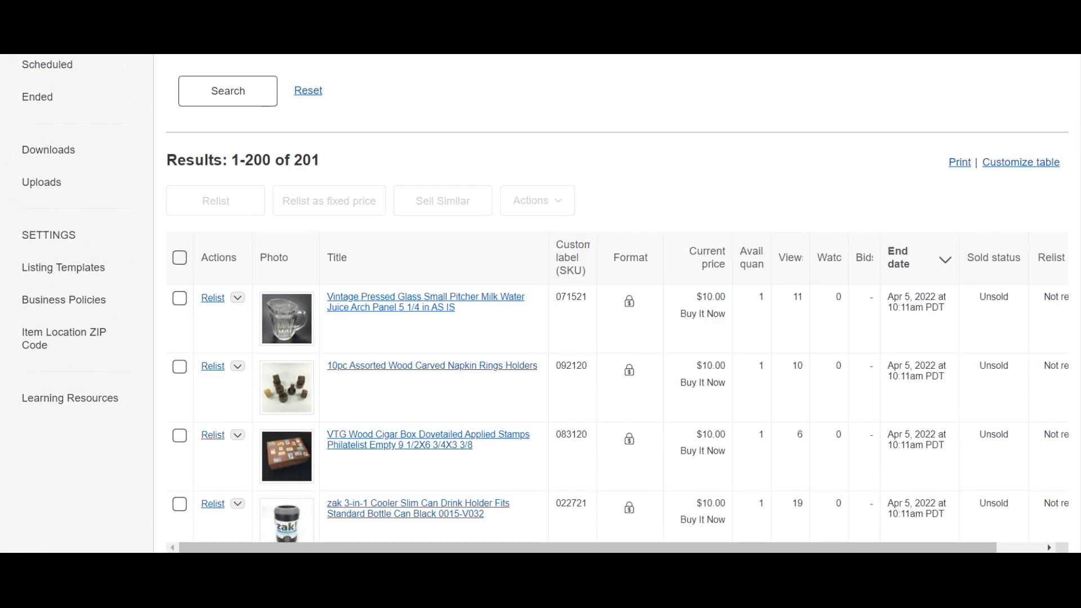
scroll(540, 299, down, 1)
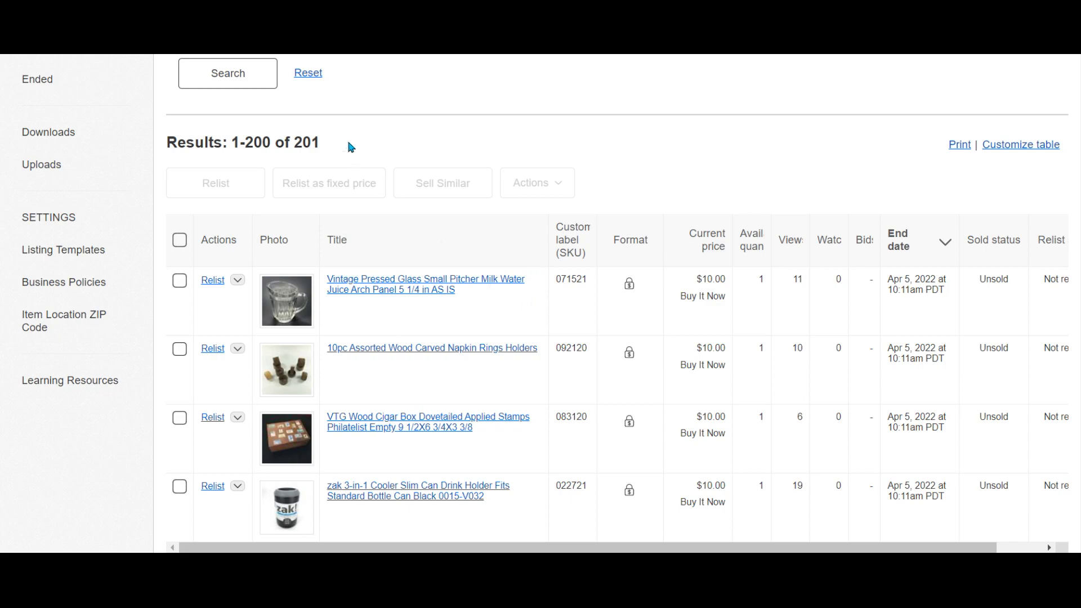
scroll(1056, 175, down, 20)
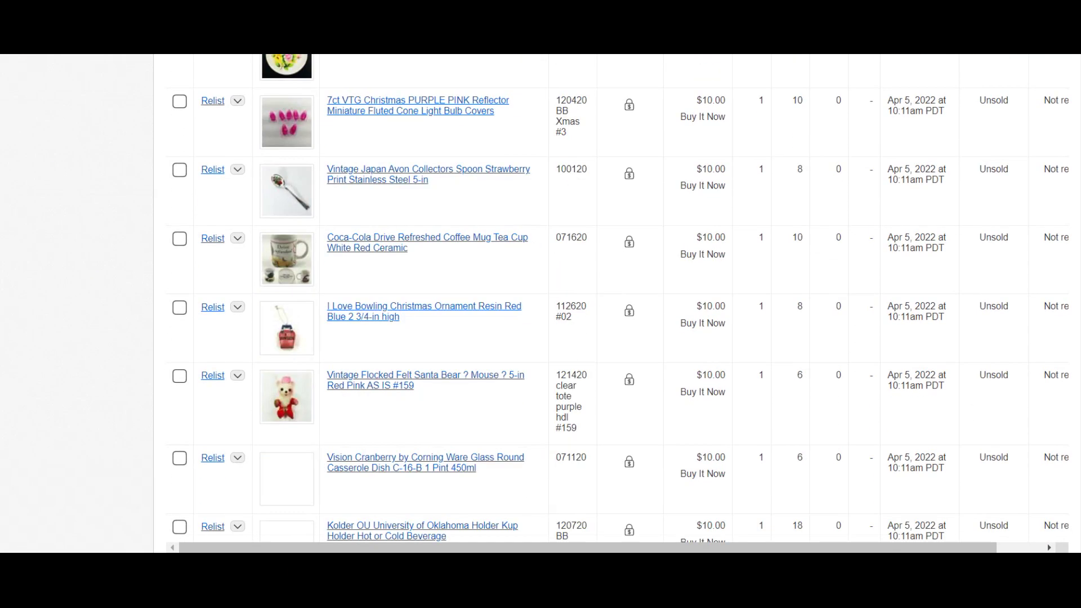
scroll(541, 298, down, 2)
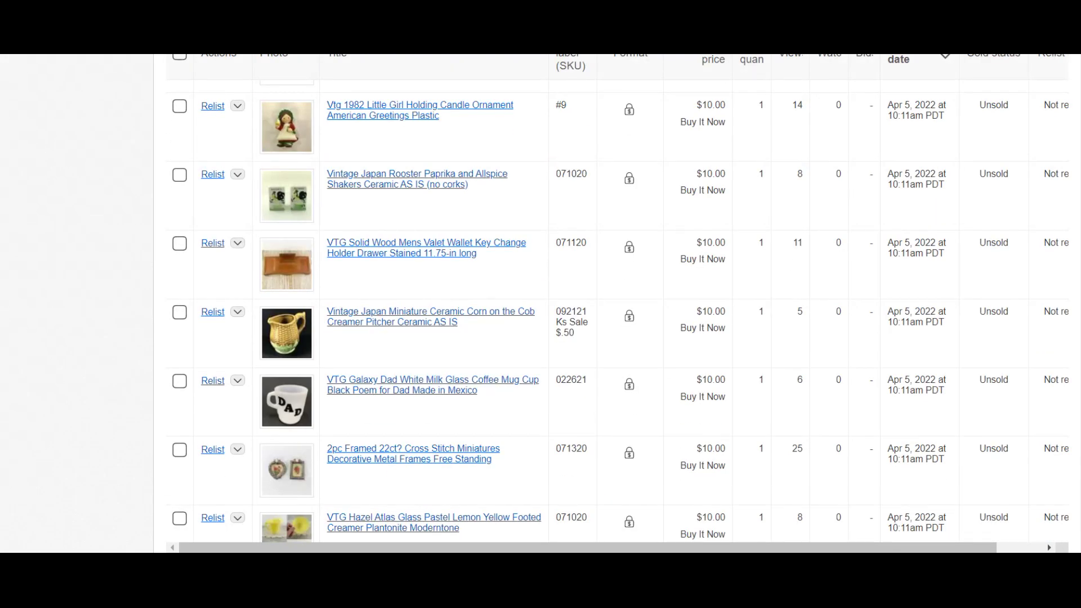
scroll(545, 411, down, 15)
click(545, 409)
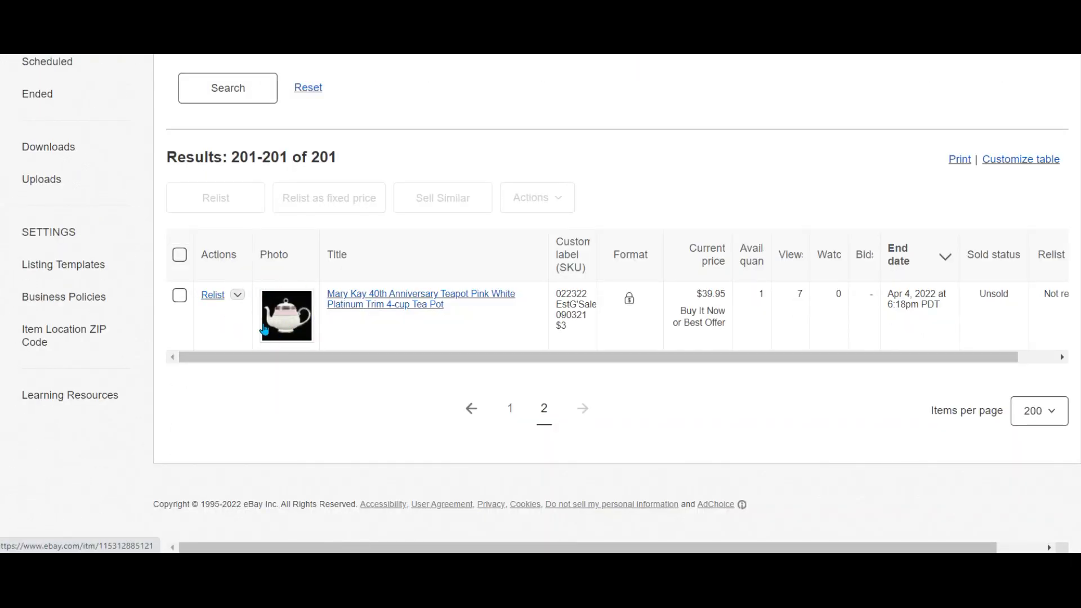
click(510, 411)
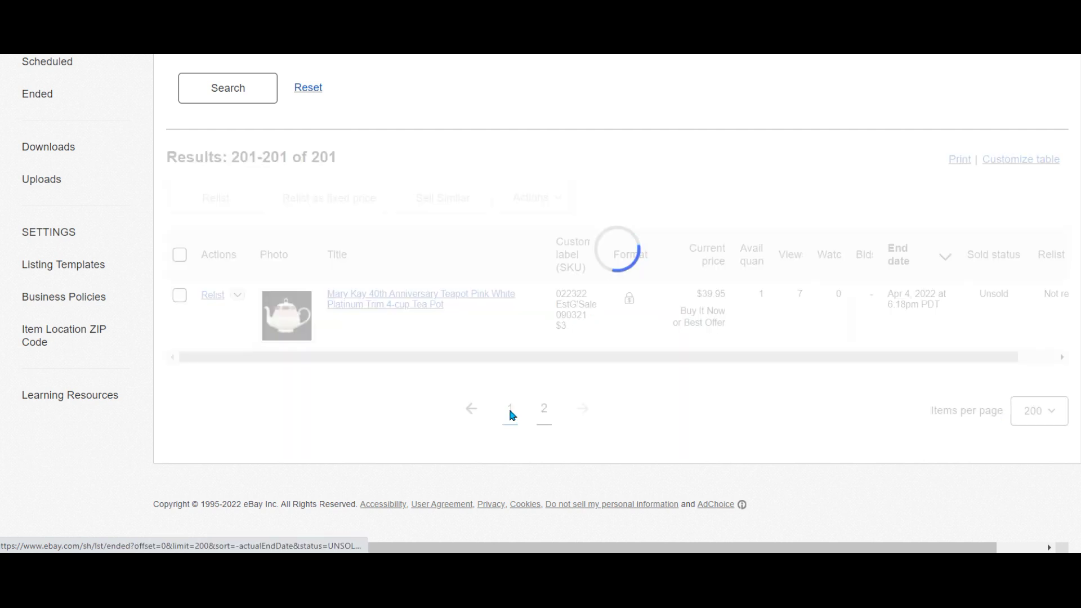
Select all 200 unsold listings on the page and open them for bulk Sell Similar
click(179, 179)
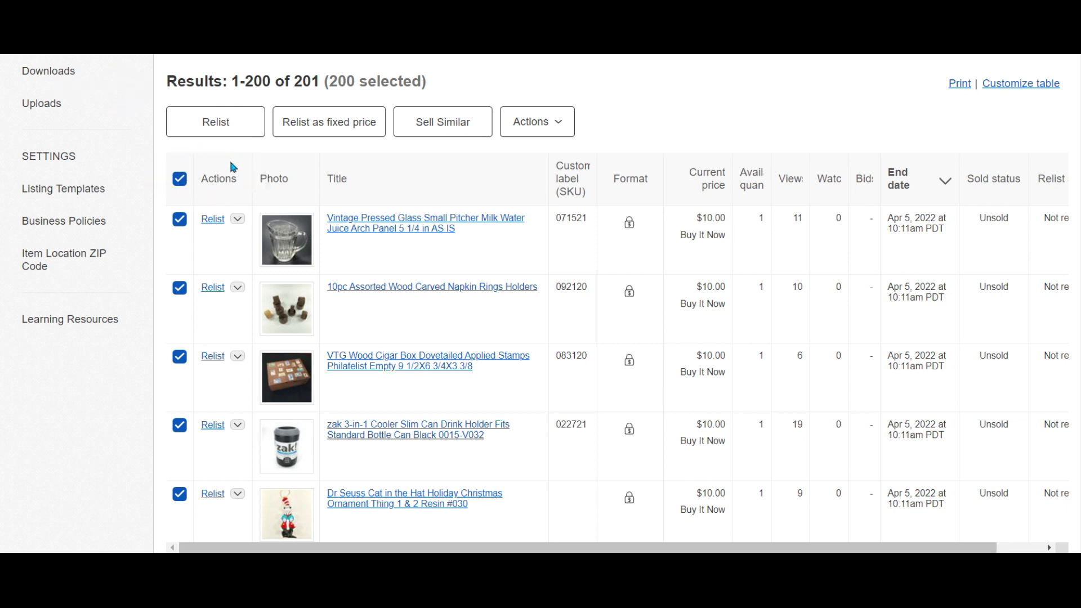
click(431, 123)
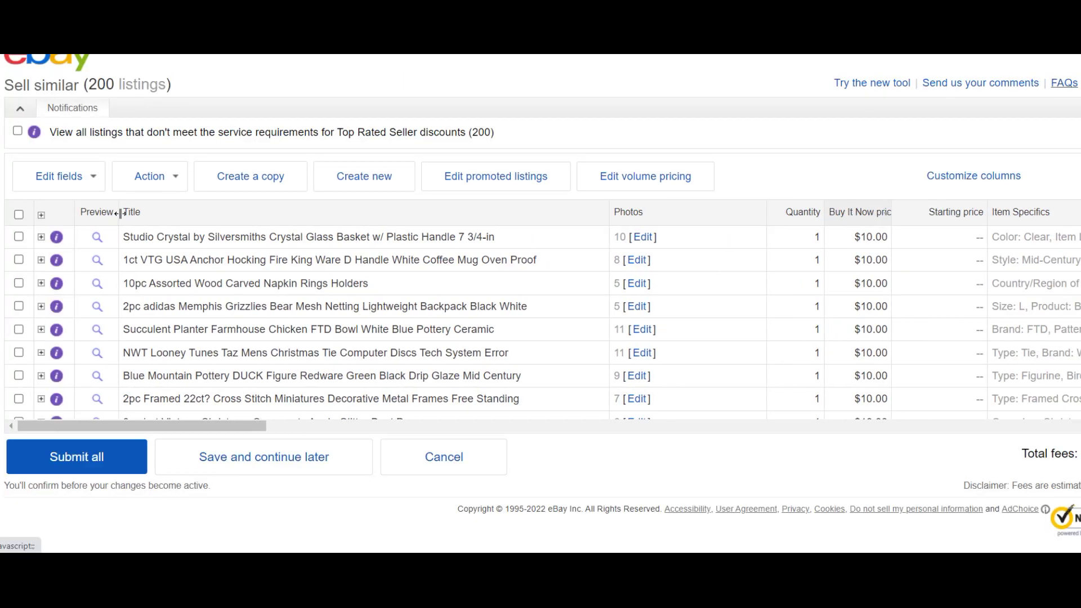
Narrow the Title, Photos and Starting price columns in the Sell Similar table
drag(610, 212, 555, 212)
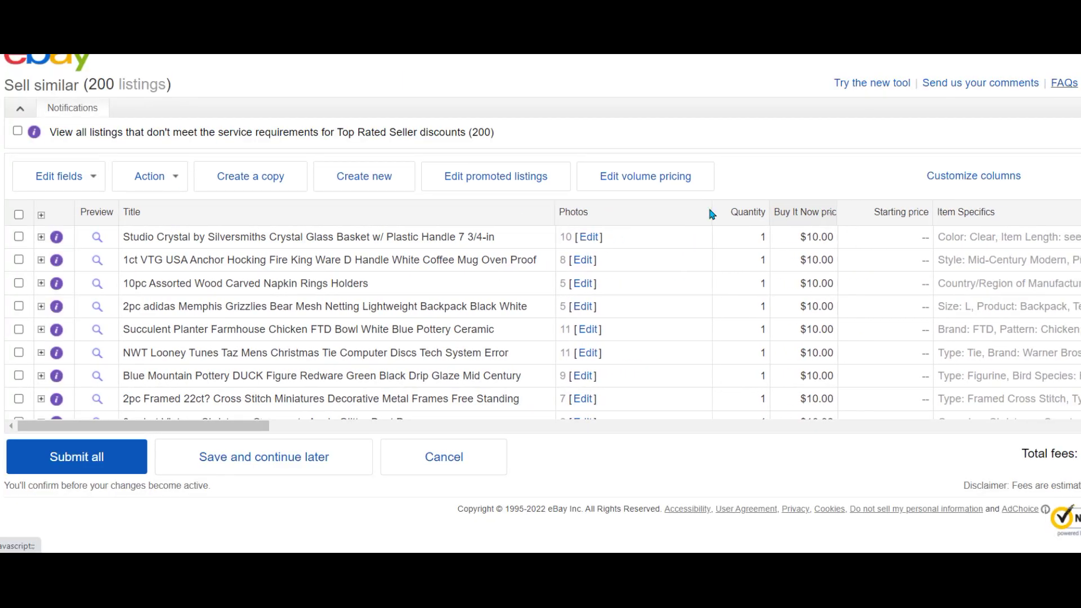
drag(709, 211, 631, 213)
drag(849, 204, 787, 213)
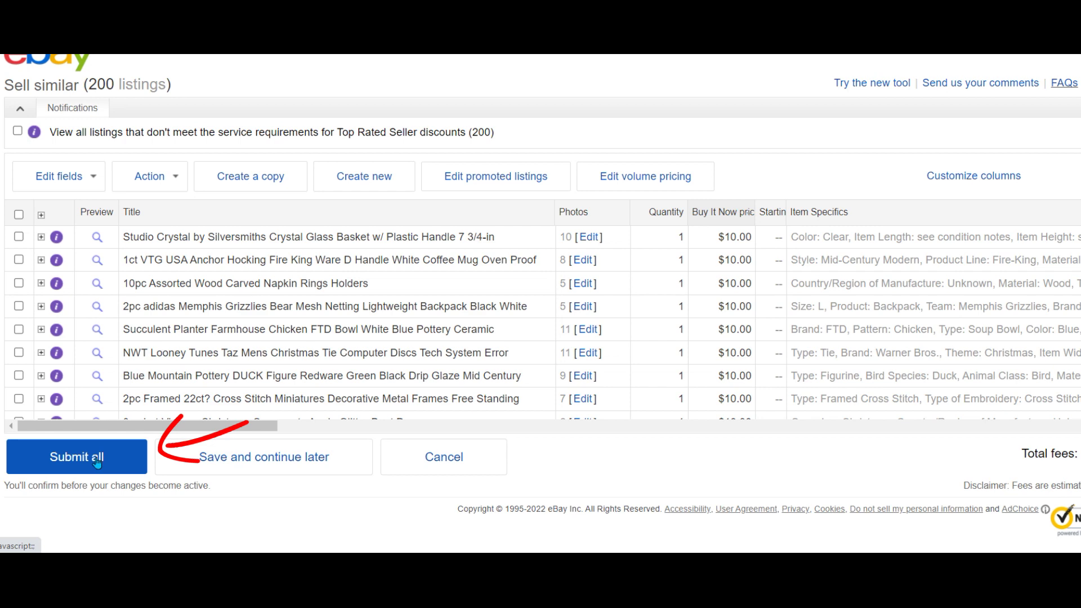
Submit all 200 Sell Similar listings and close the submission summary
click(97, 462)
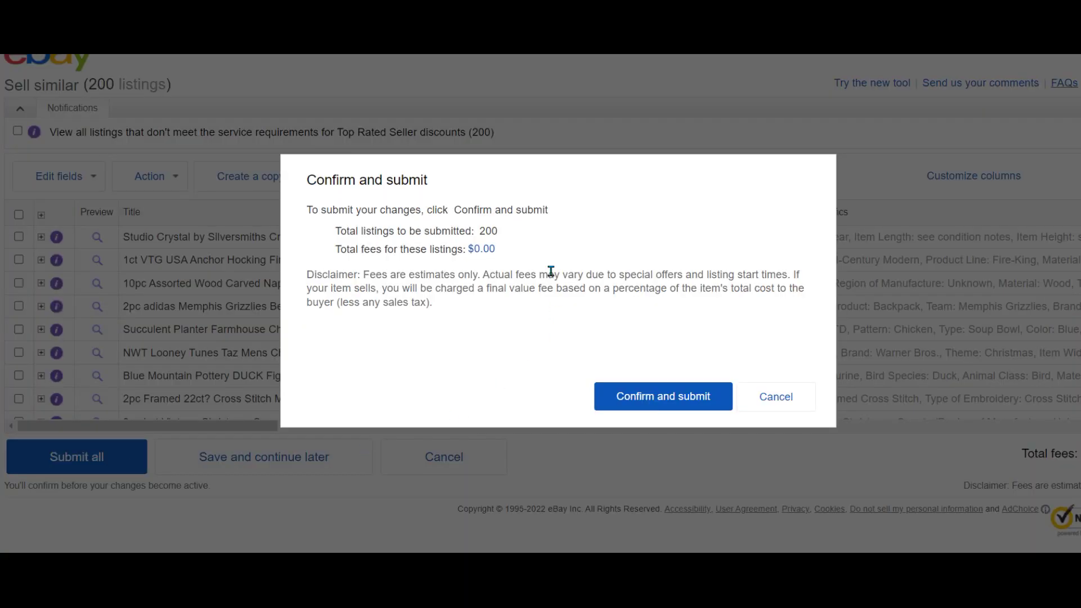
click(628, 397)
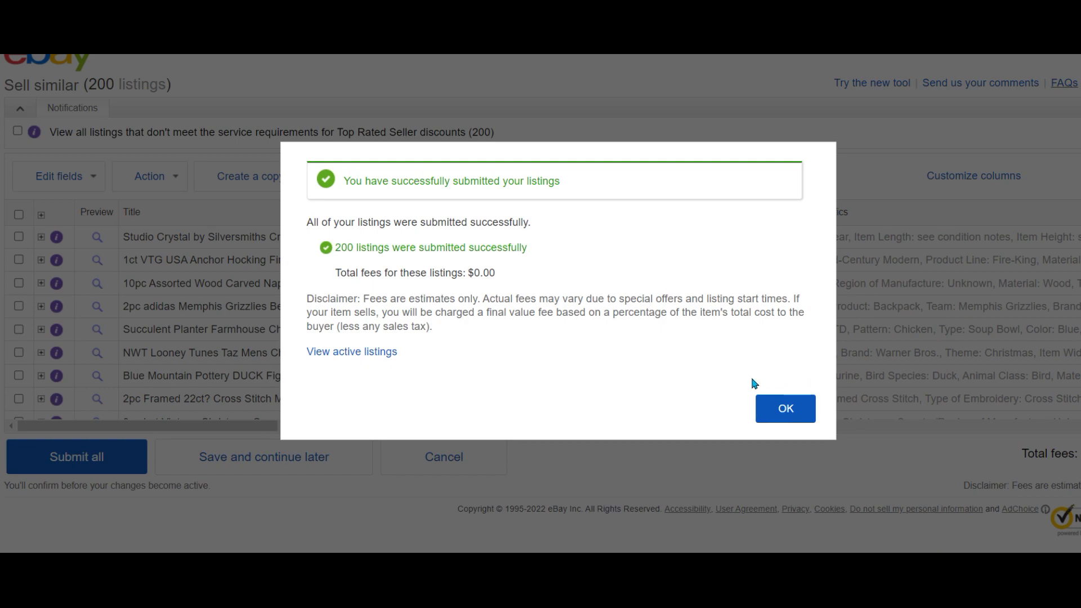
click(787, 409)
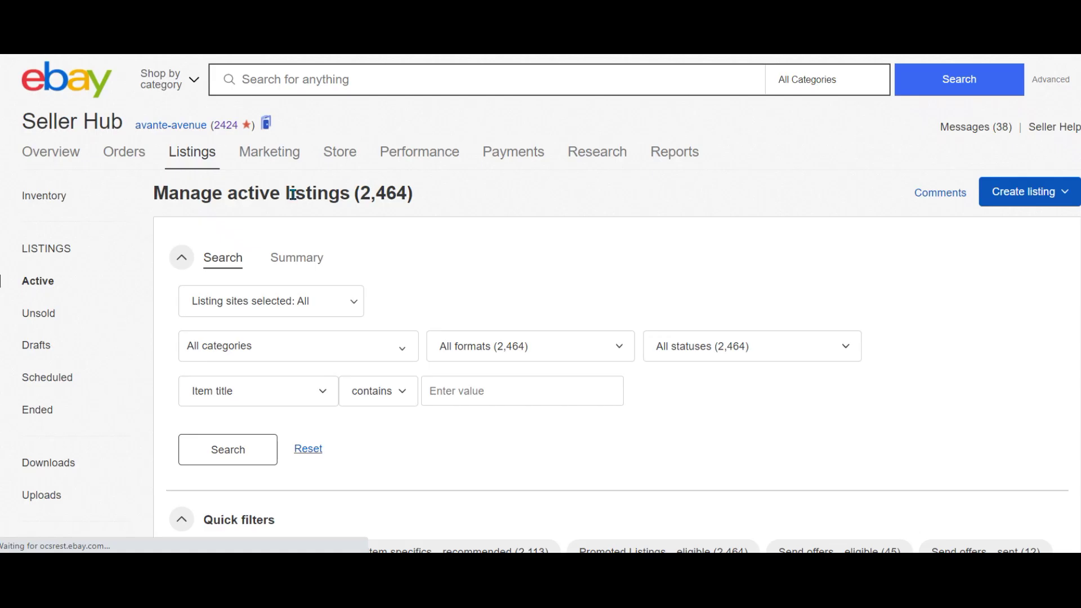
Open the active listings and sort them by time left, longest remaining first
mouse_move(193, 160)
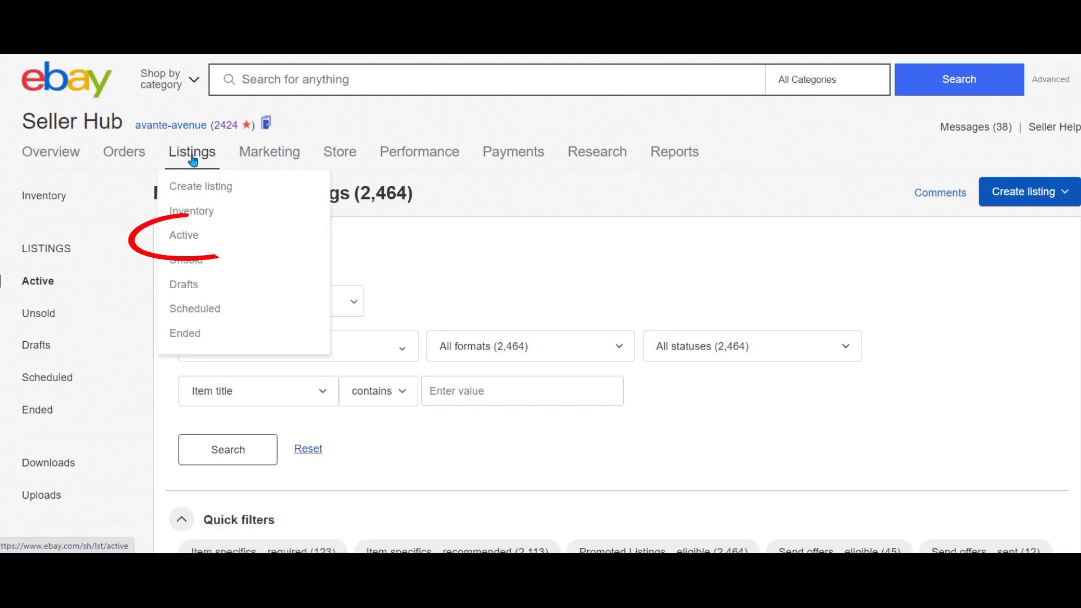
click(194, 238)
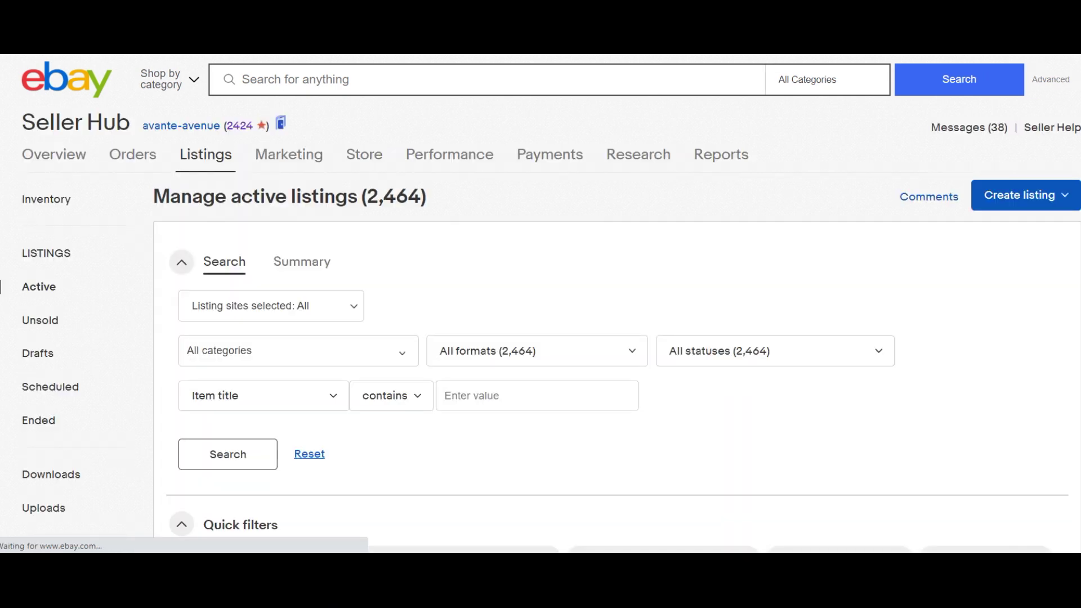
scroll(541, 304, down, 10)
scroll(541, 304, up, 10)
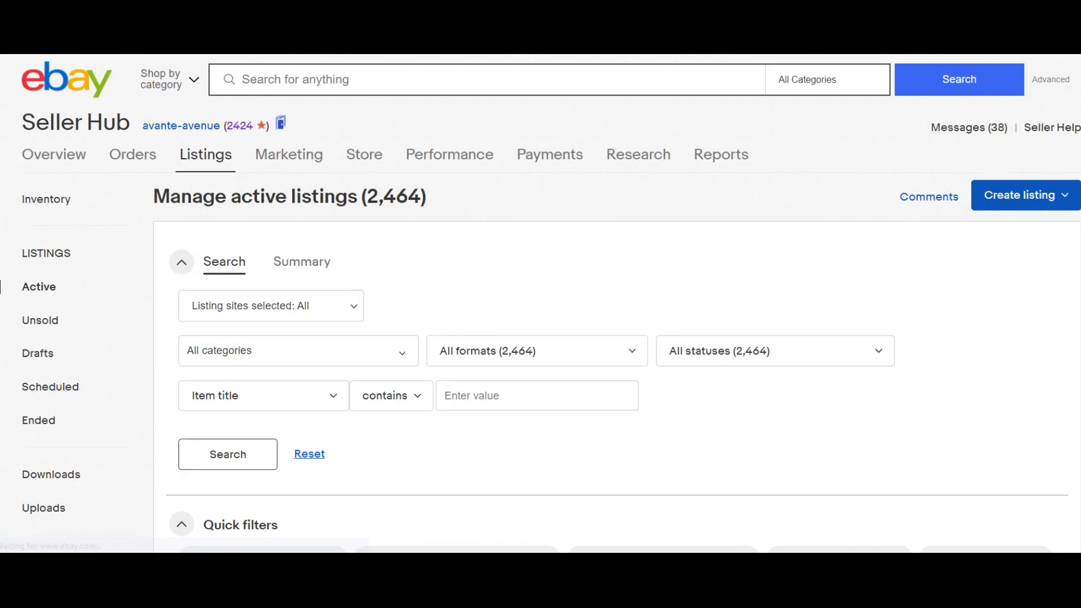
scroll(541, 304, down, 8)
scroll(541, 304, down, 1)
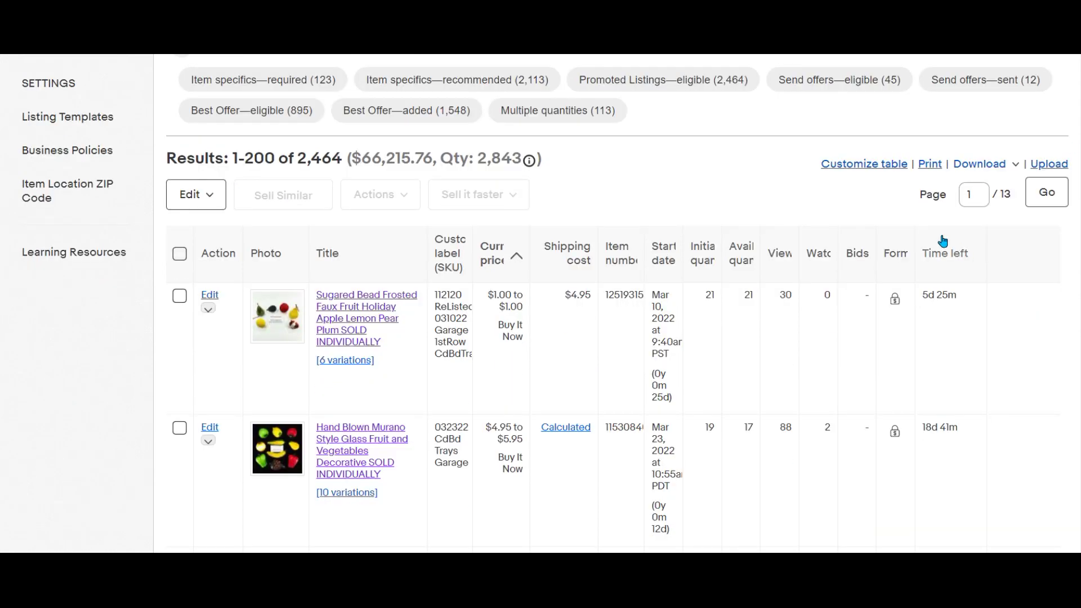
click(944, 259)
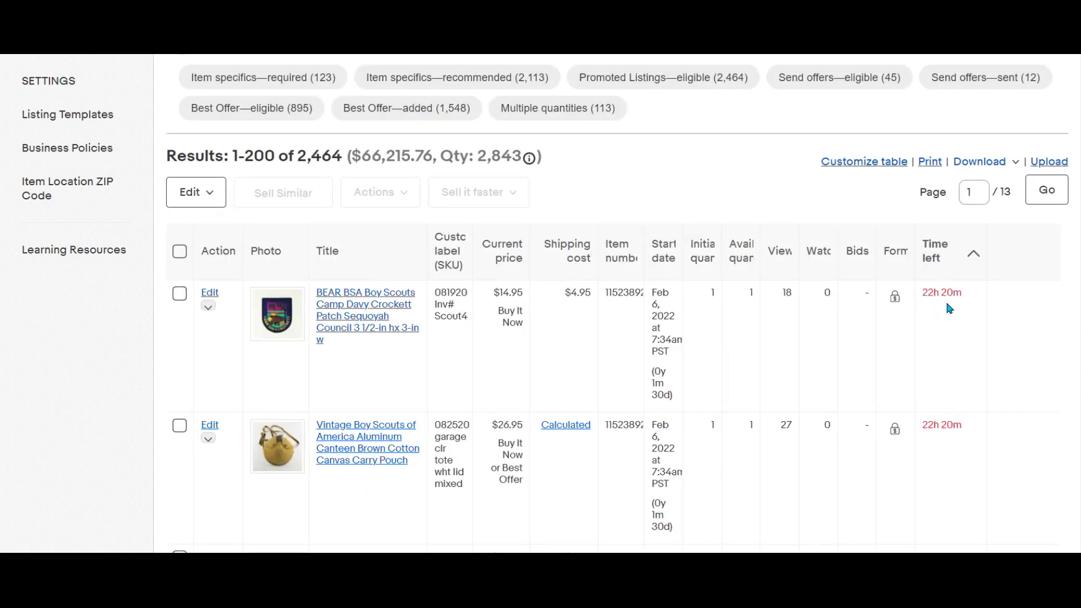
click(933, 251)
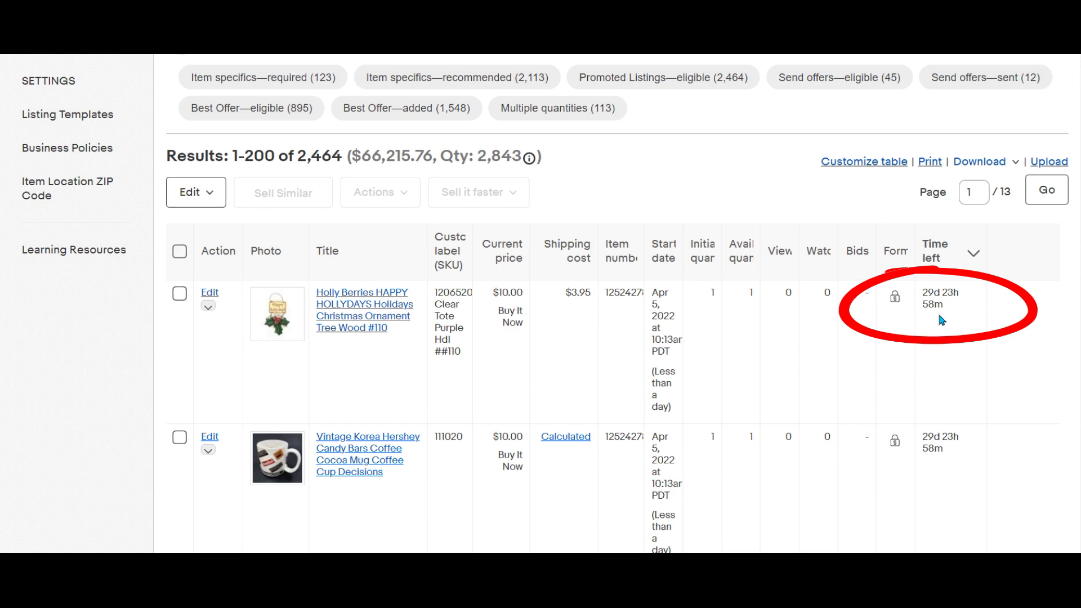
Open the unsold listings and bring their results table into view
scroll(207, 149, up, 8)
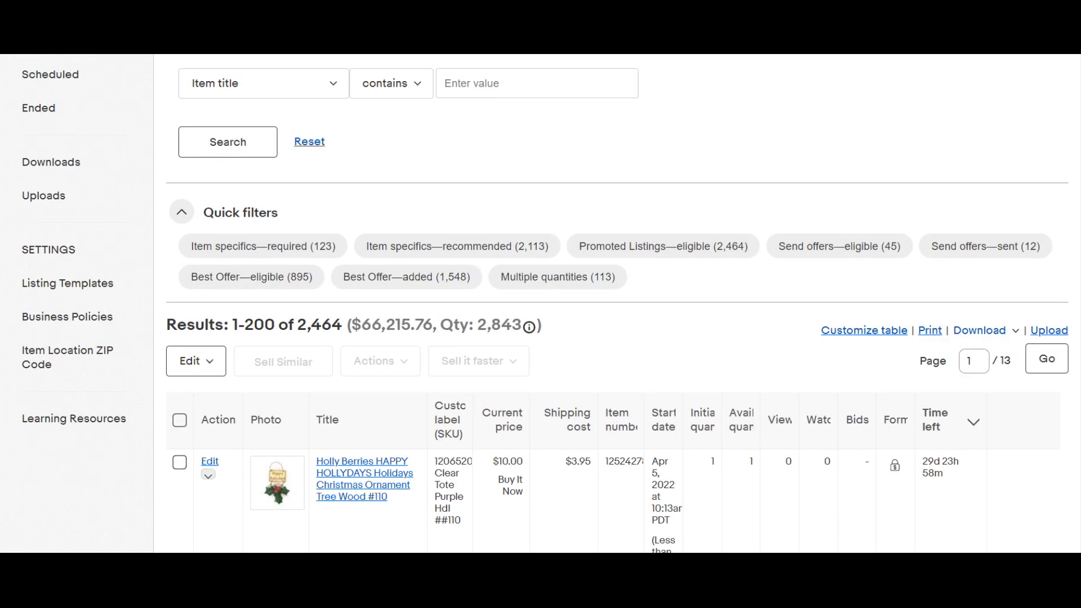
mouse_move(209, 142)
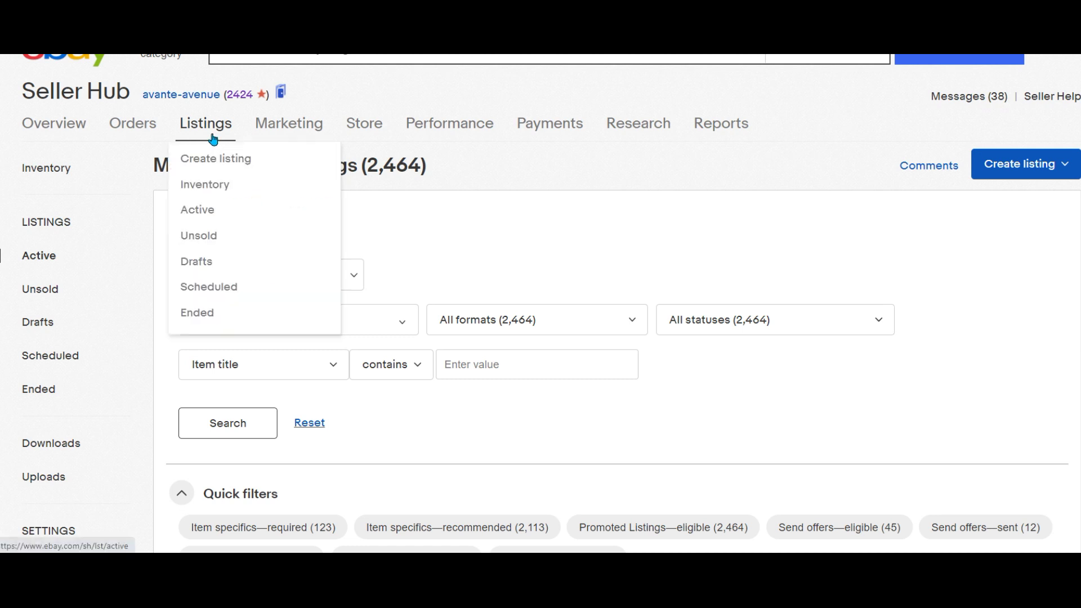
click(200, 239)
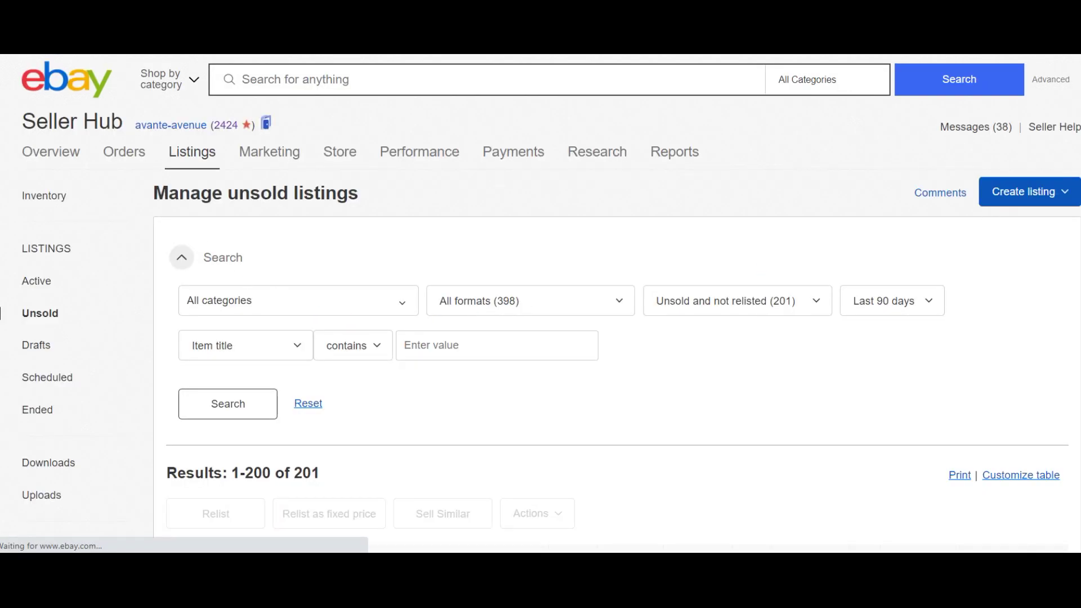
scroll(540, 304, down, 1)
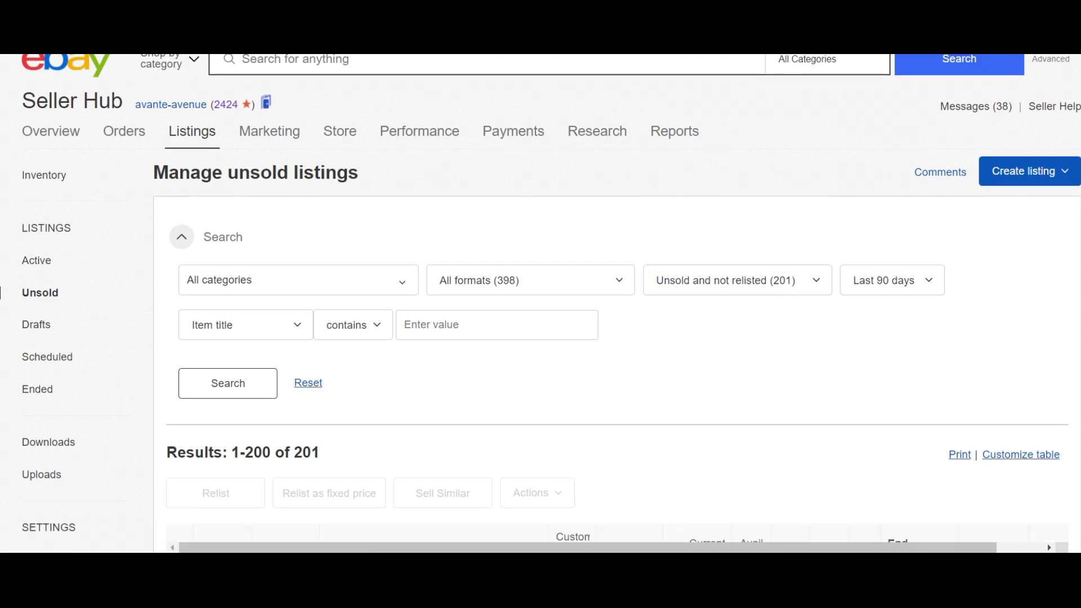
scroll(1071, 68, down, 6)
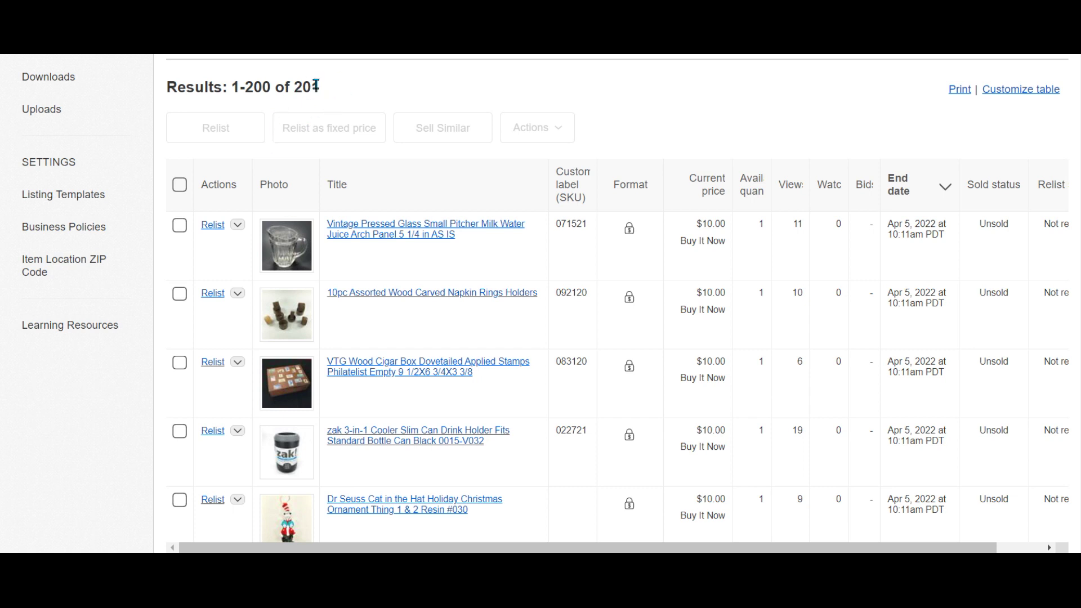
Select all 200 unsold listings on the page and delete them
click(180, 184)
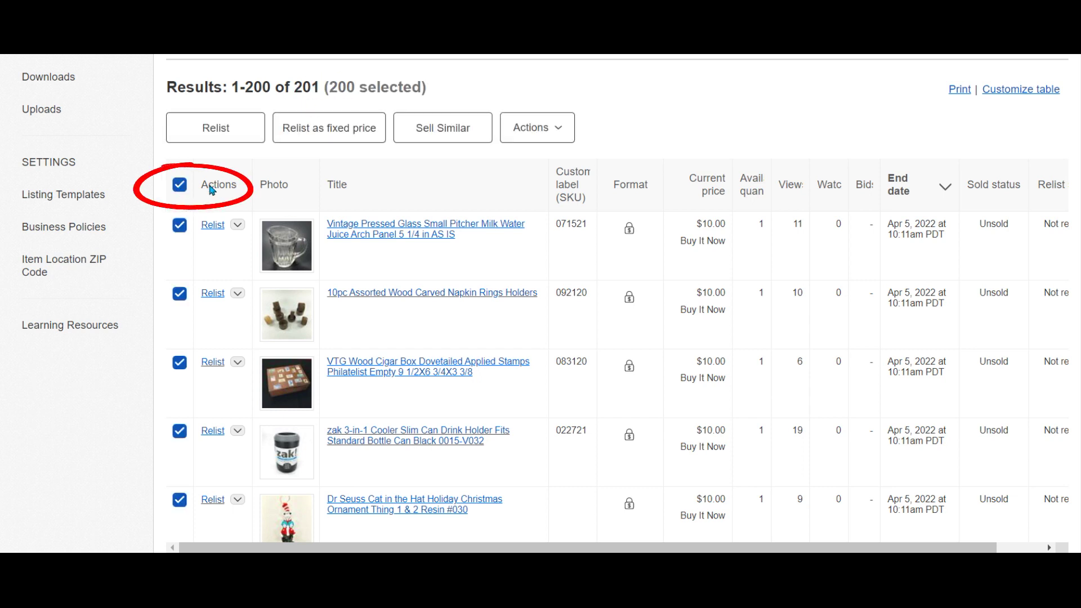
click(532, 128)
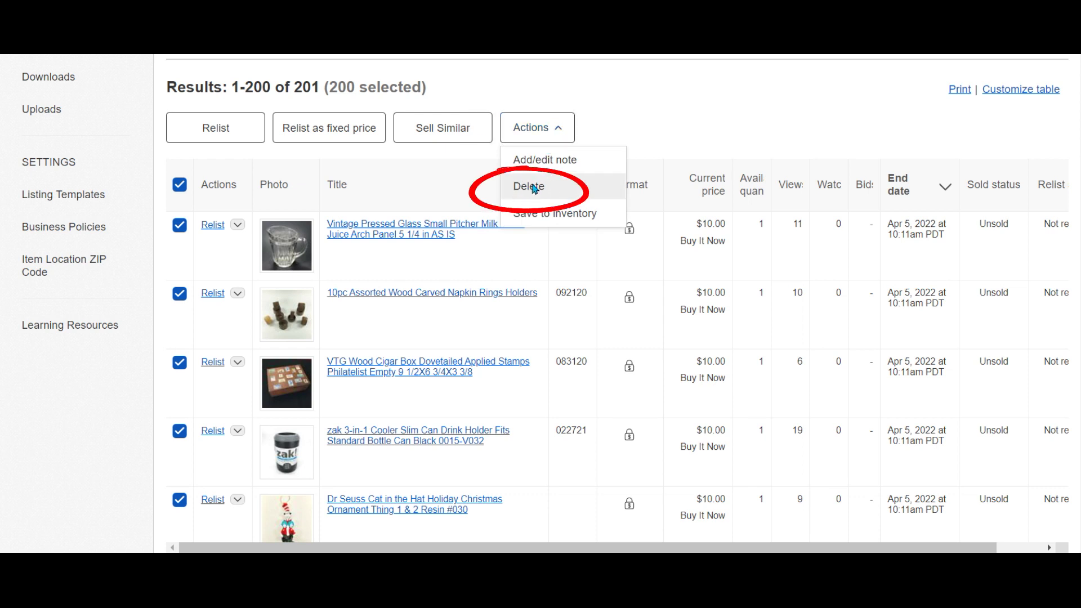
click(534, 188)
click(746, 232)
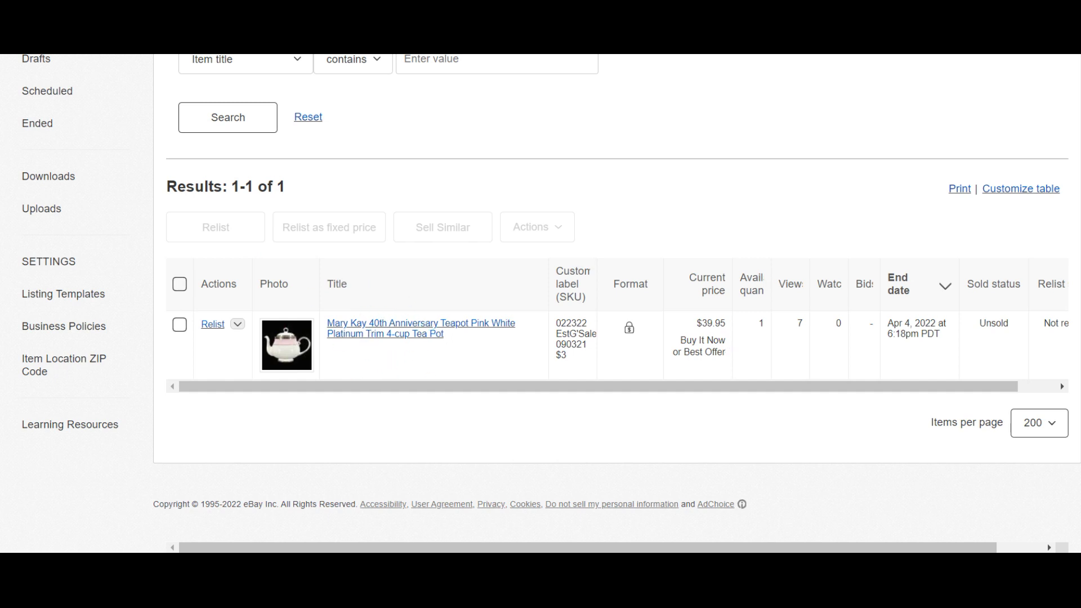
Open the active listings and filter them by the CLEARANCE Decor & Holiday store category
scroll(237, 140, up, 4)
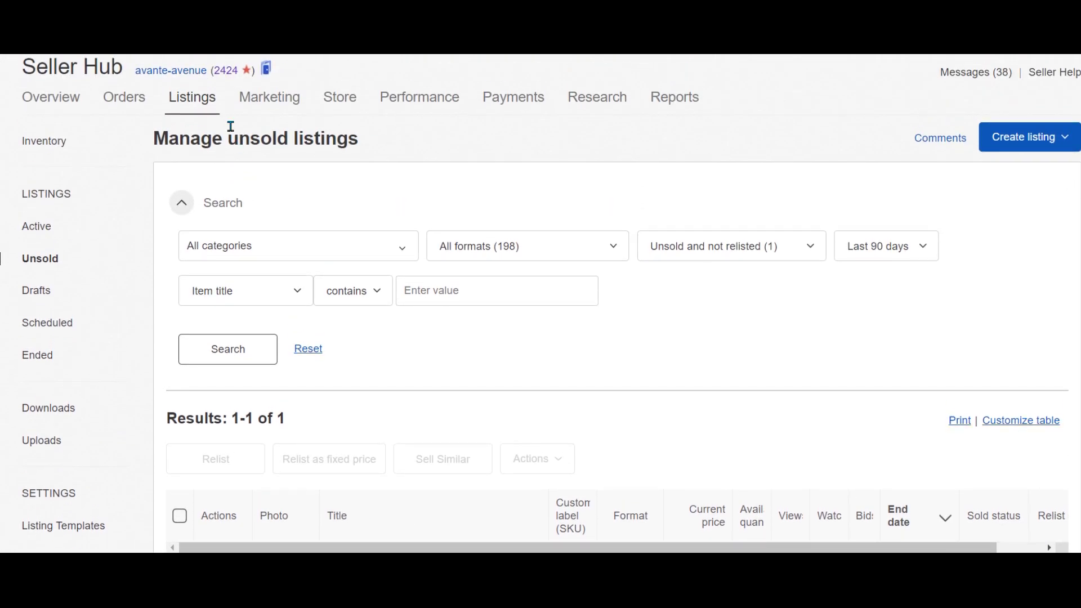
mouse_move(193, 100)
click(180, 181)
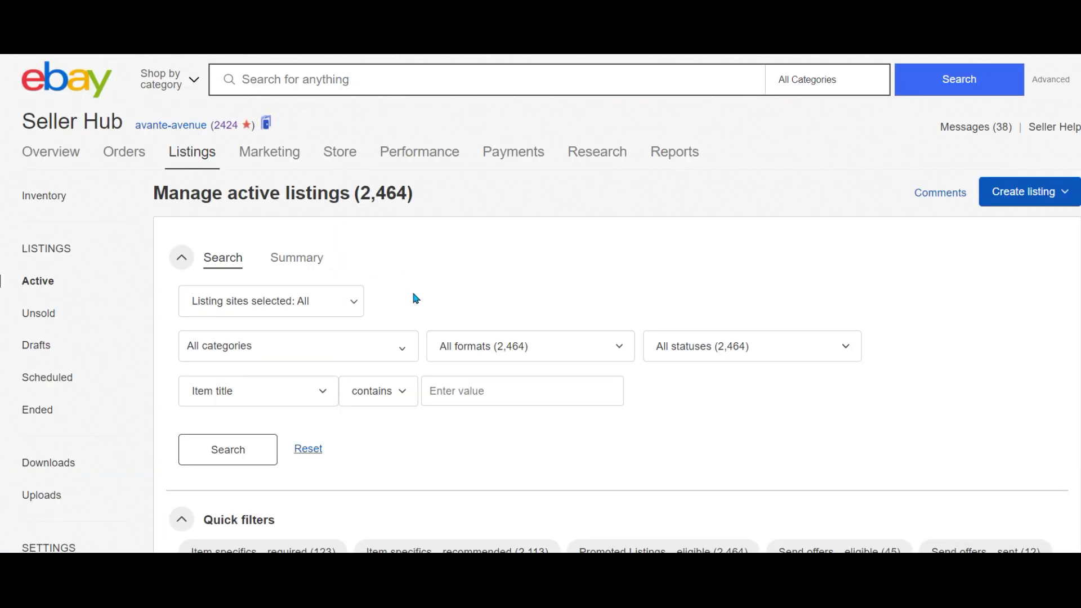
click(404, 352)
scroll(616, 304, down, 1)
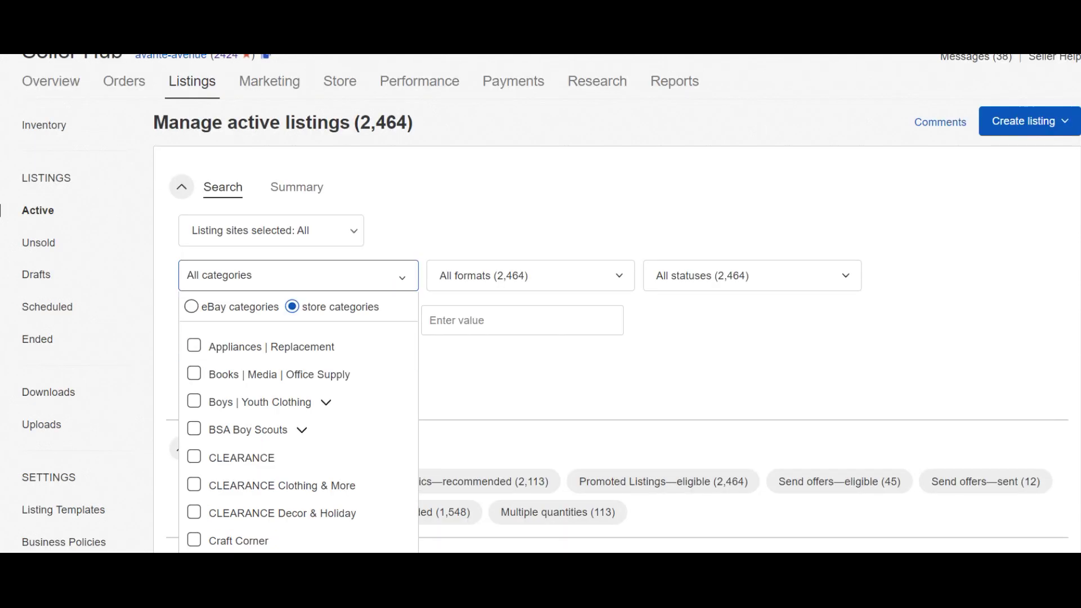
scroll(551, 304, down, 1)
click(195, 449)
click(435, 322)
click(239, 319)
Look through the first page of the filtered clearance listings and go to page 2
scroll(236, 314, down, 5)
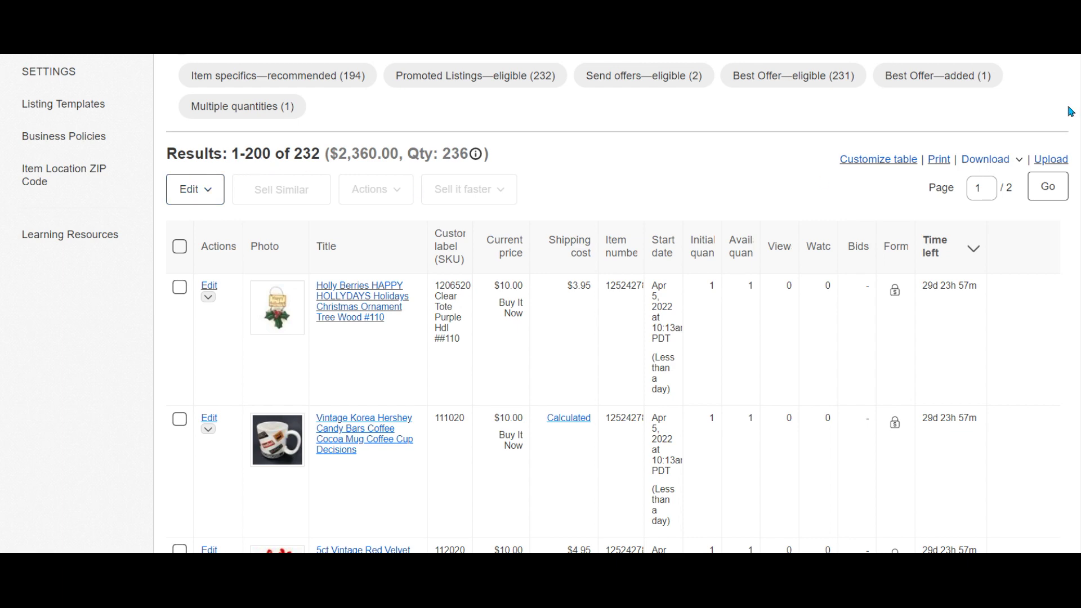
scroll(617, 304, down, 20)
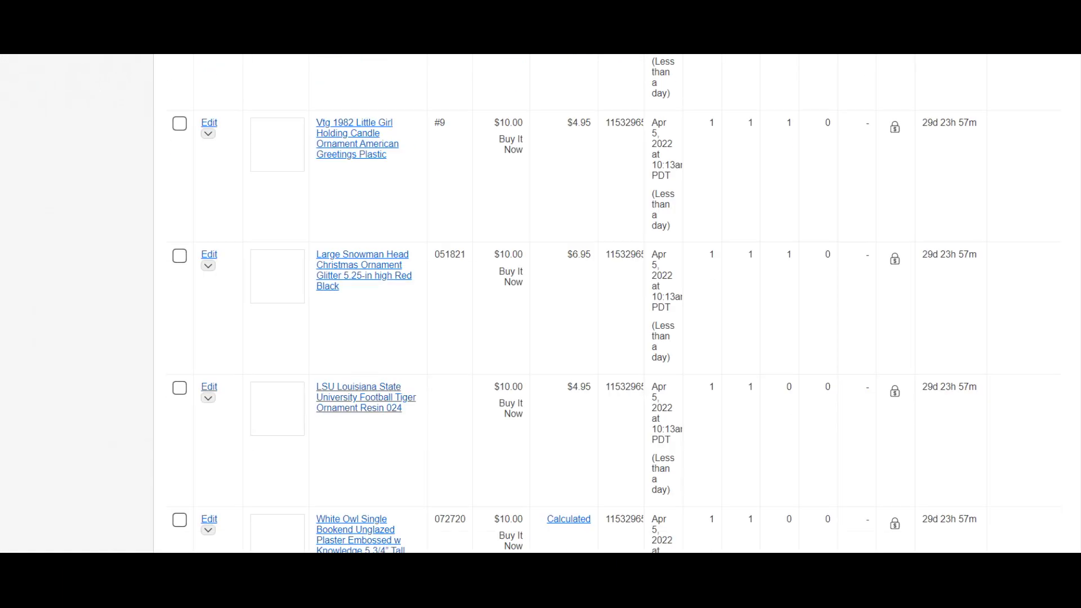
scroll(617, 304, up, 20)
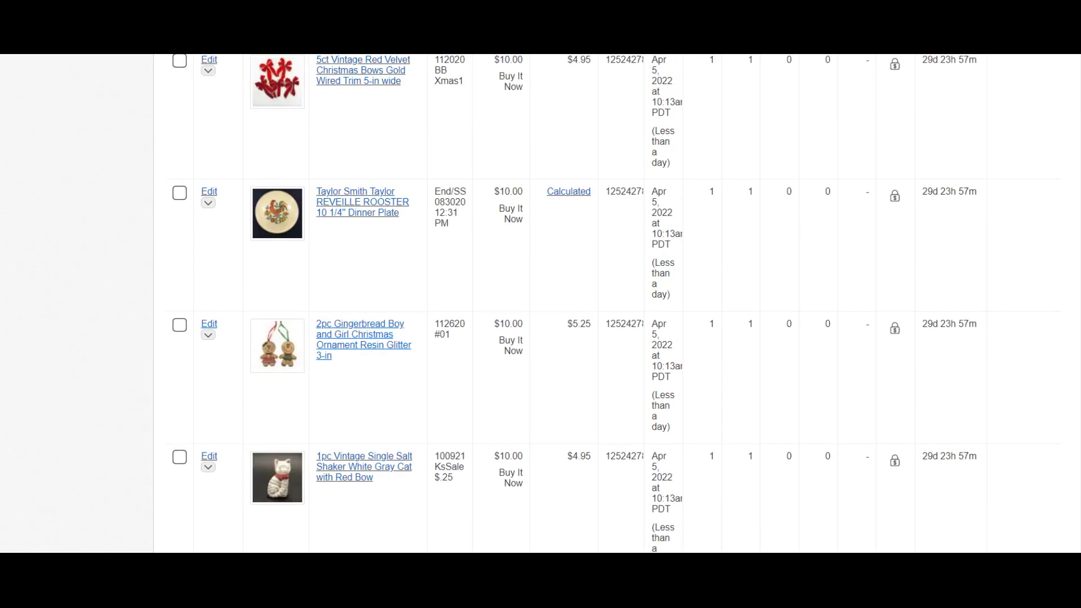
click(987, 113)
drag(987, 113, 951, 111)
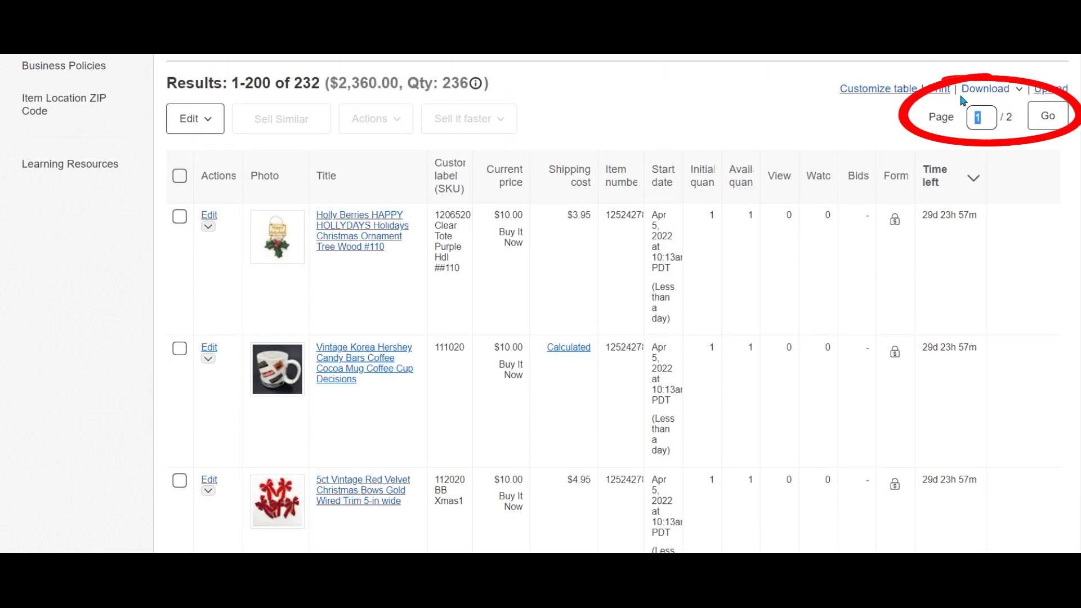
click(1048, 125)
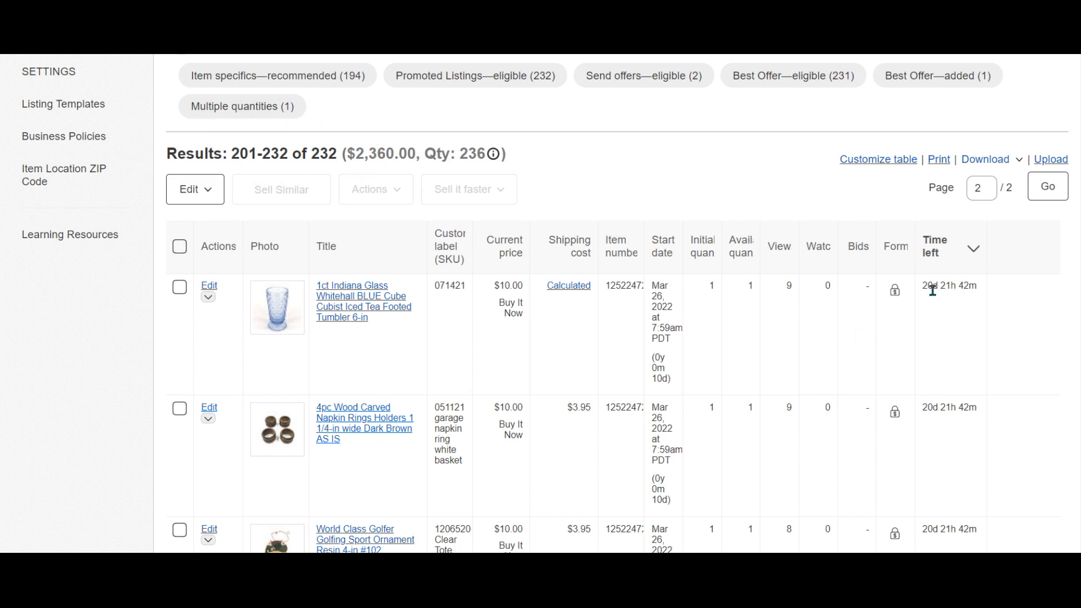
Select all 32 clearance listings on page 2 and end them
click(179, 248)
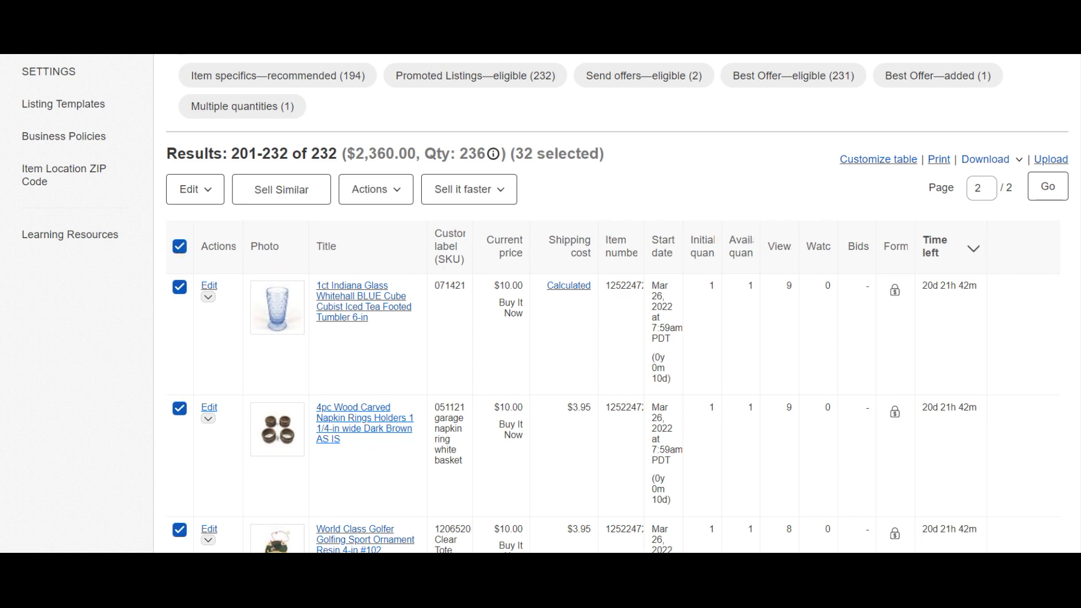
scroll(613, 304, down, 20)
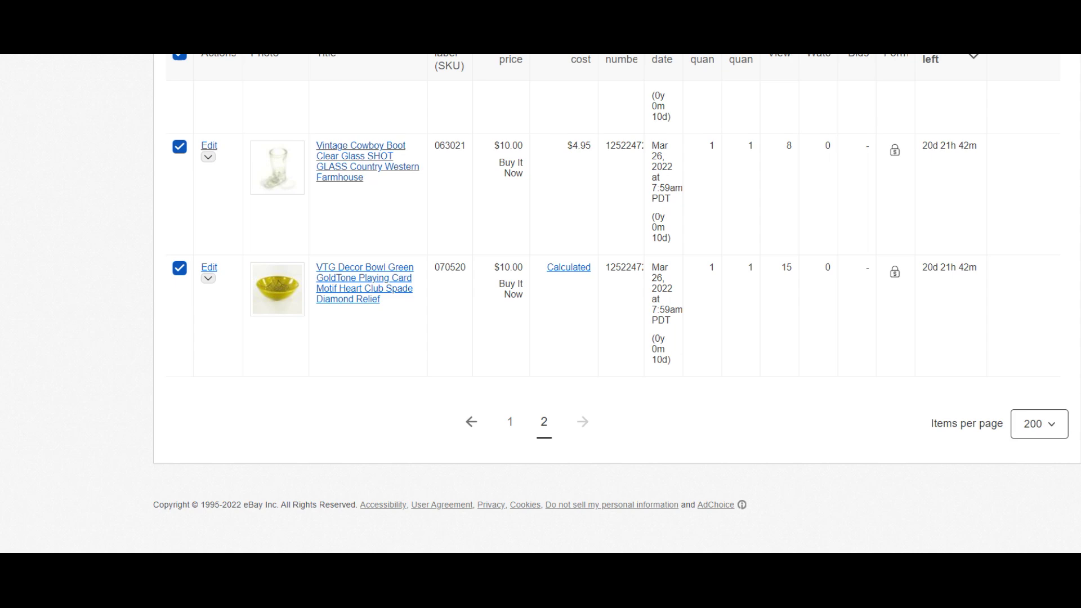
scroll(614, 304, up, 10)
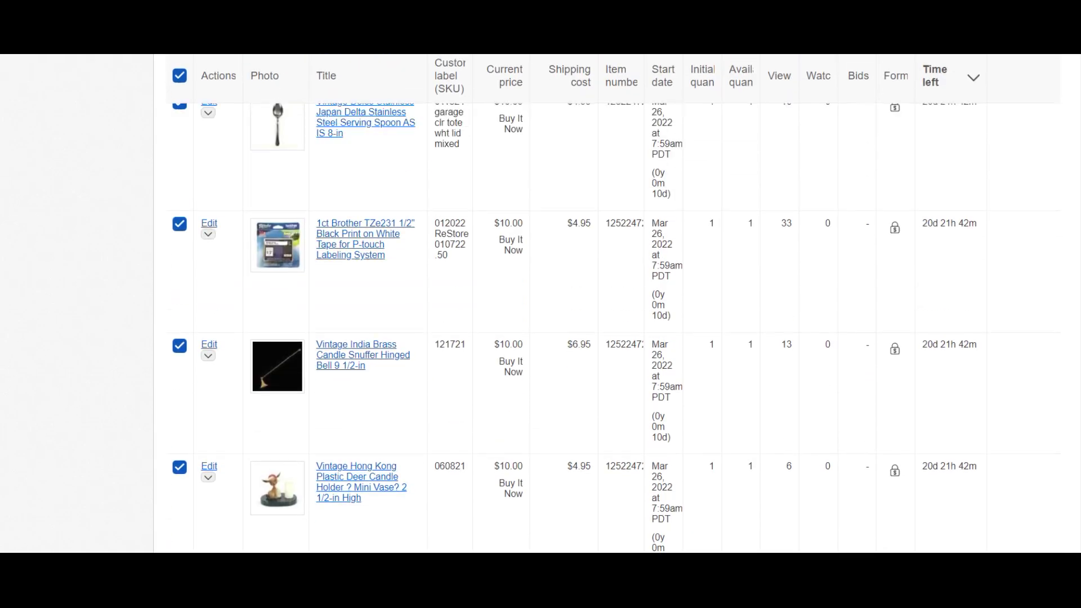
scroll(614, 304, up, 15)
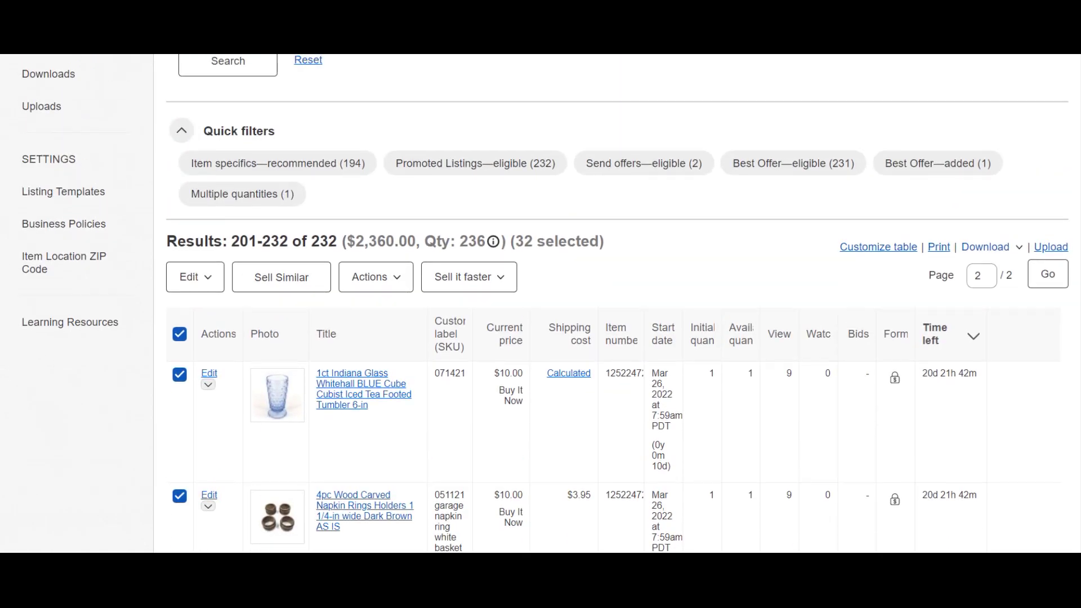
click(399, 283)
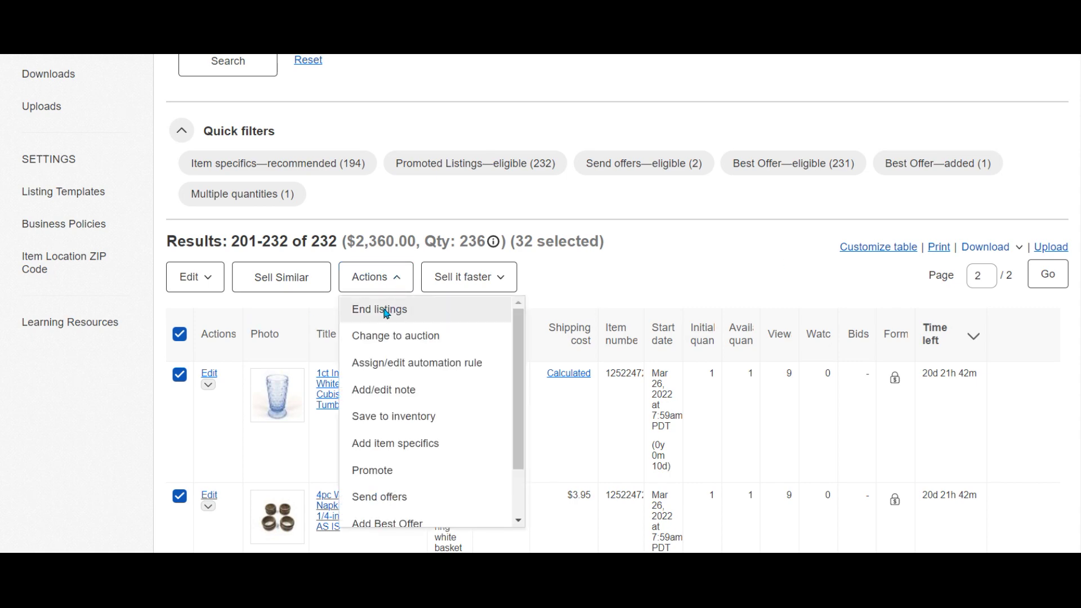
click(387, 314)
click(841, 529)
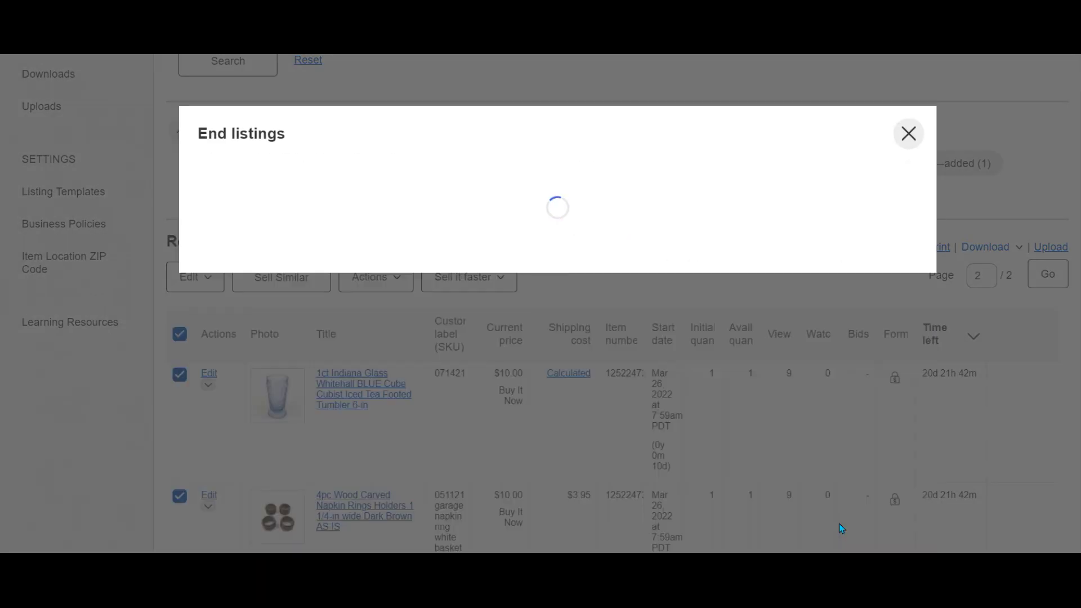
Open the unsold listings and select every listing in the table
mouse_move(213, 160)
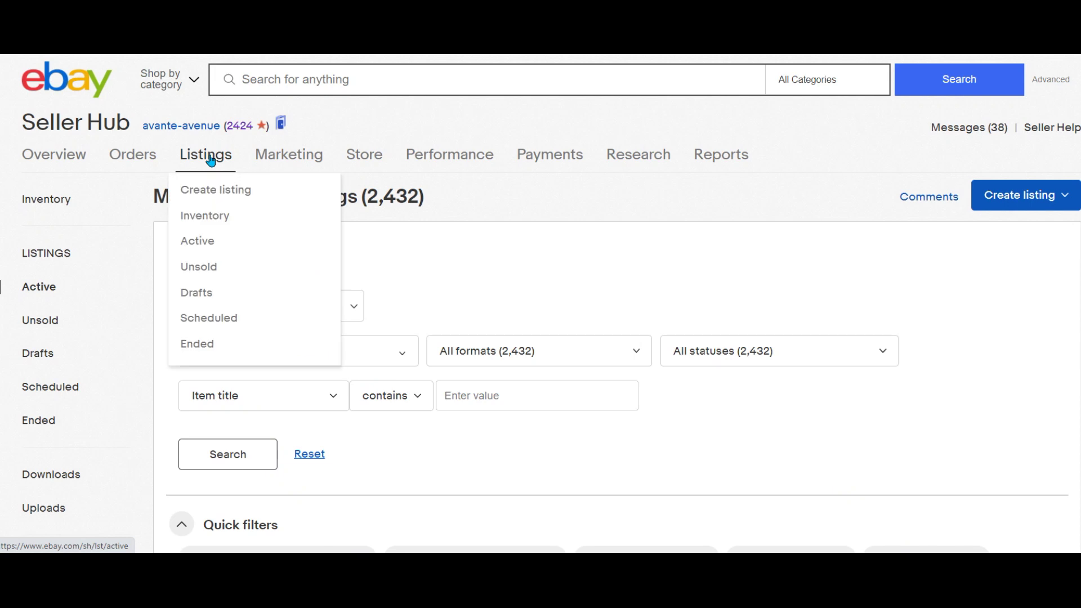
click(197, 273)
scroll(545, 299, down, 2)
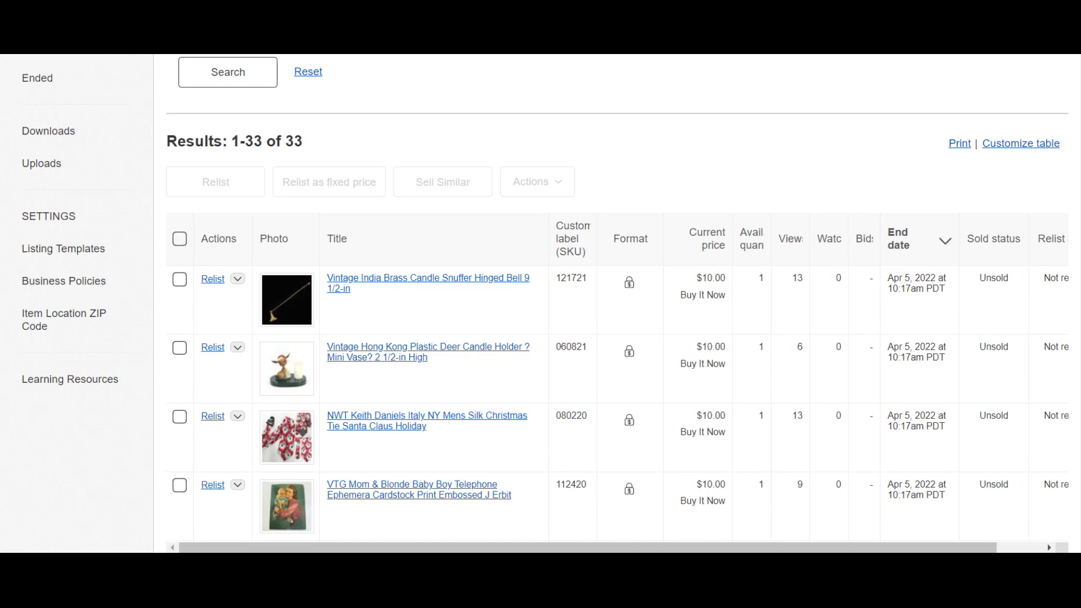
click(179, 240)
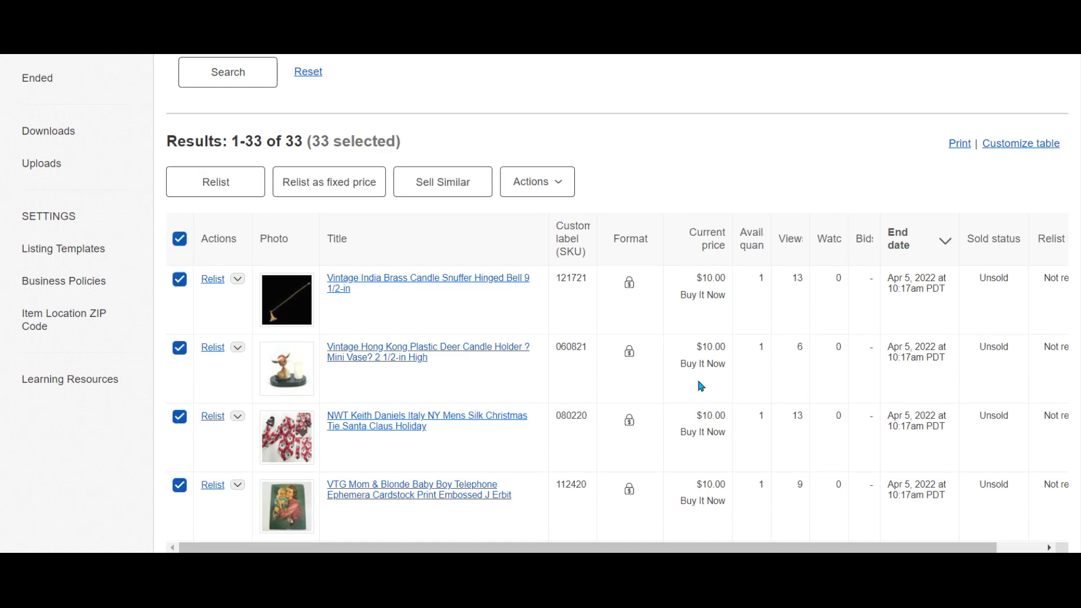
Deselect the Mary Kay 40th Anniversary Teapot and open the remaining 32 unsold listings for bulk Sell Similar
scroll(546, 299, down, 20)
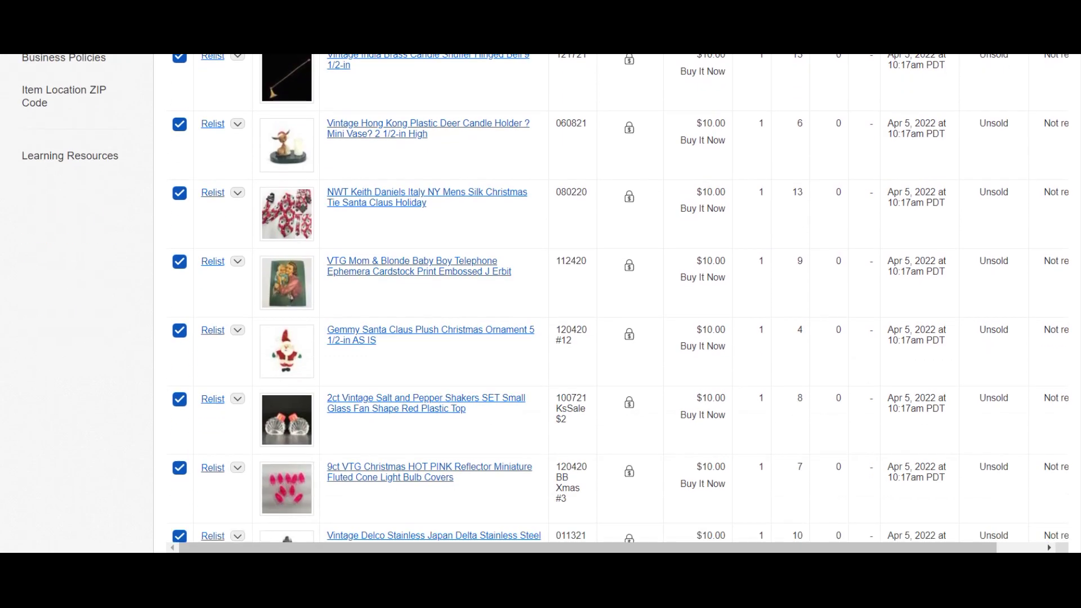
scroll(621, 299, down, 13)
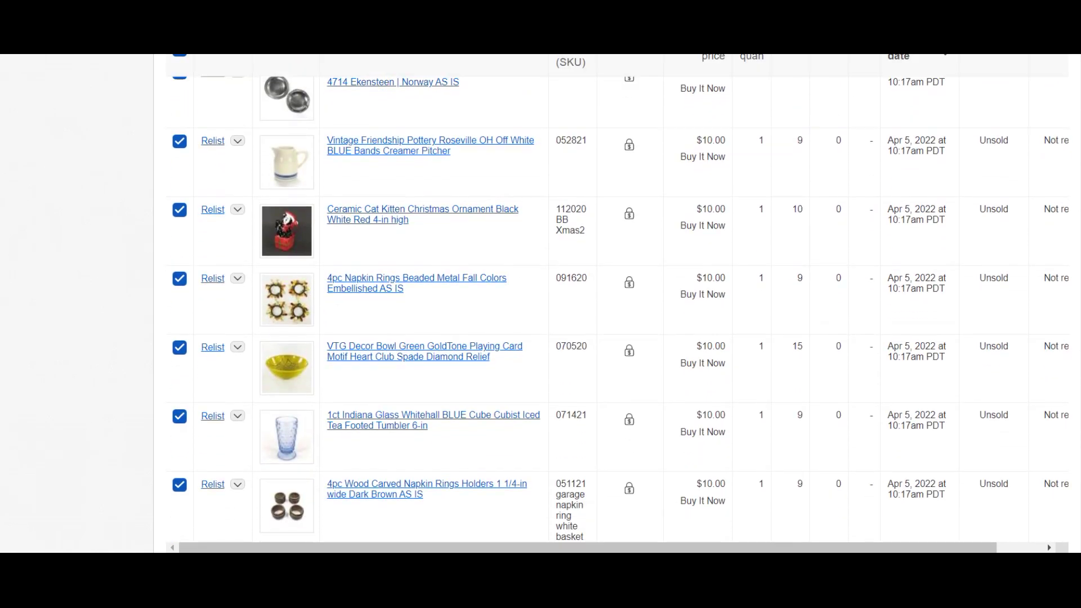
scroll(619, 299, down, 5)
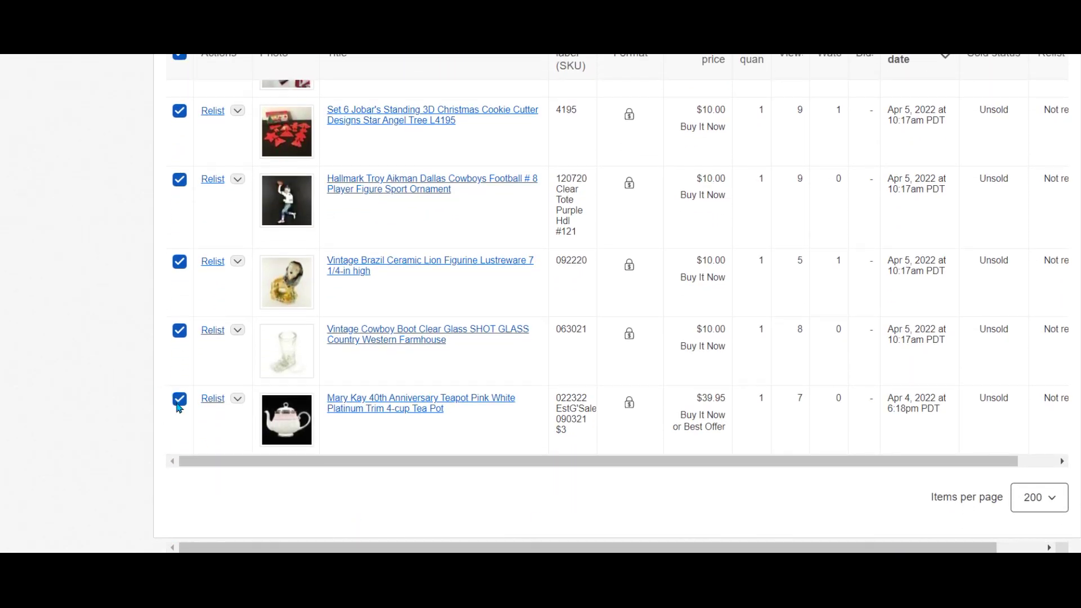
click(179, 404)
scroll(620, 304, up, 5)
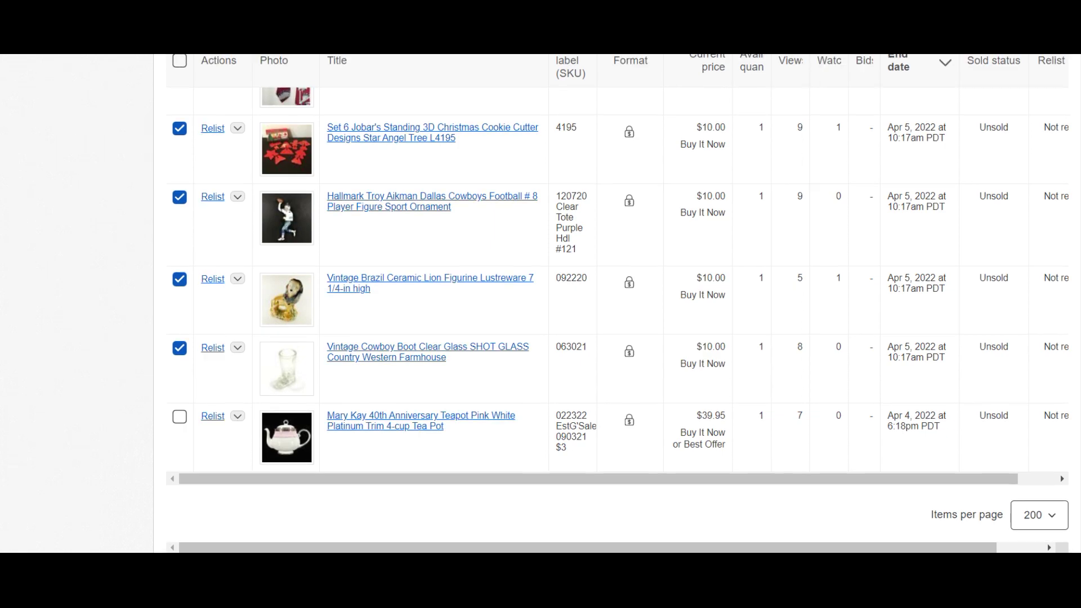
scroll(619, 298, up, 15)
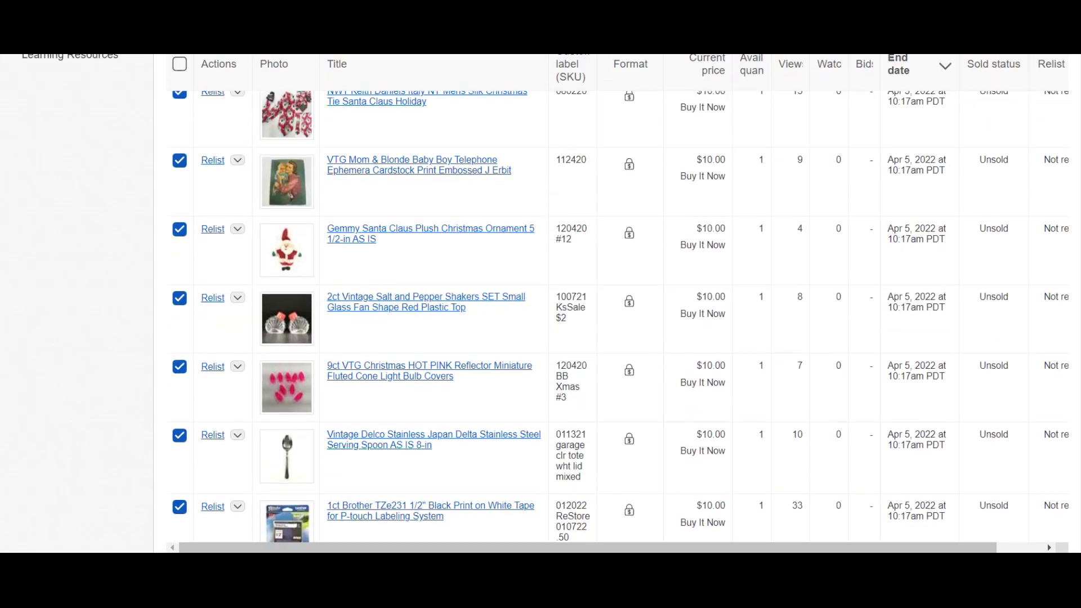
scroll(434, 169, up, 1)
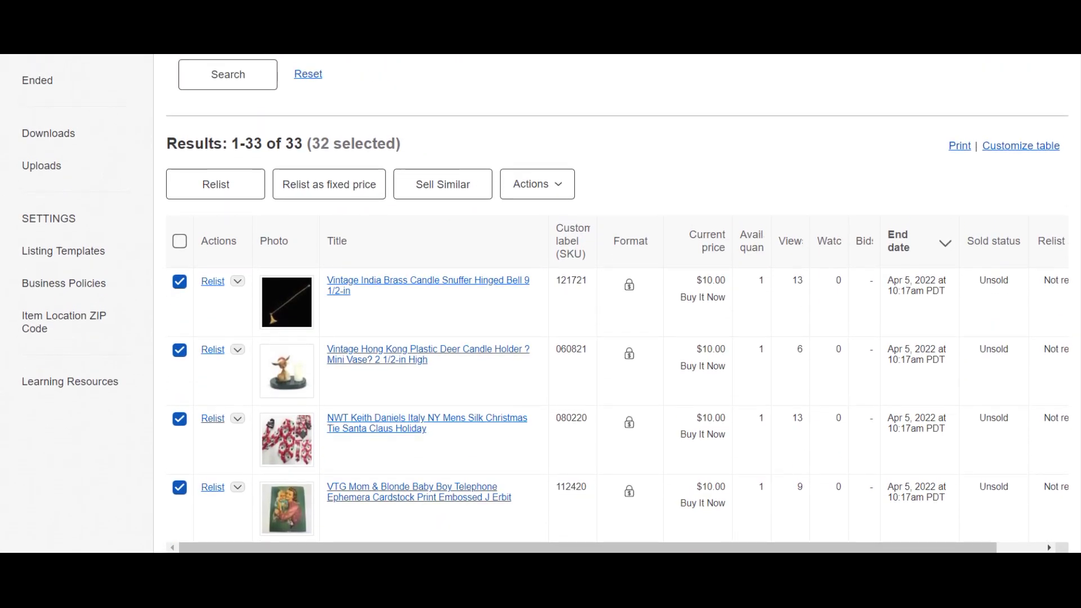
scroll(437, 126, down, 1)
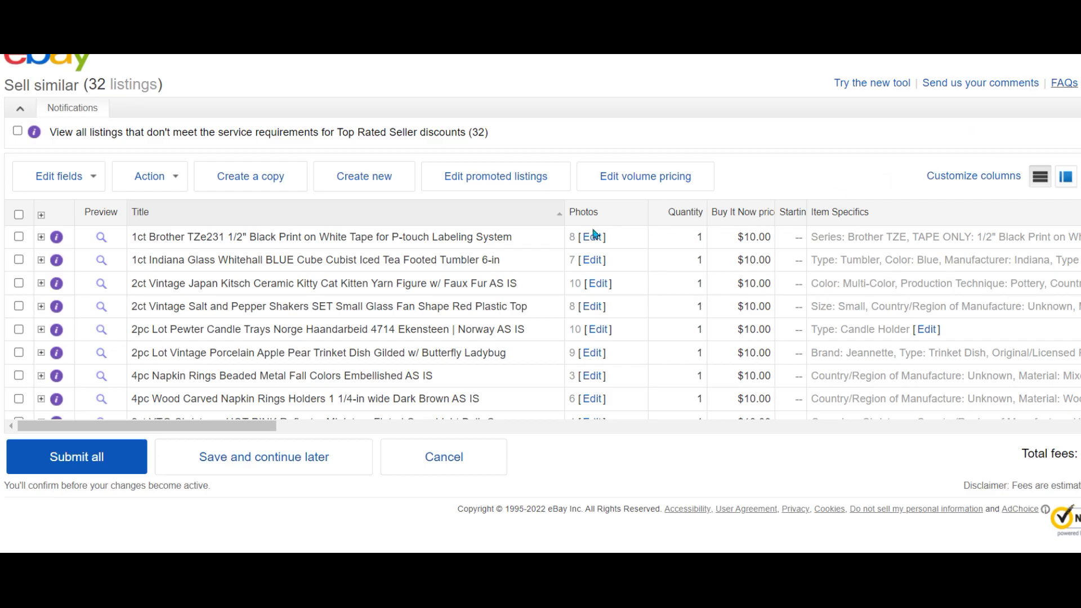
Narrow the Photos column, submit all 32 Sell Similar listings and close the submission summary
drag(650, 214, 628, 214)
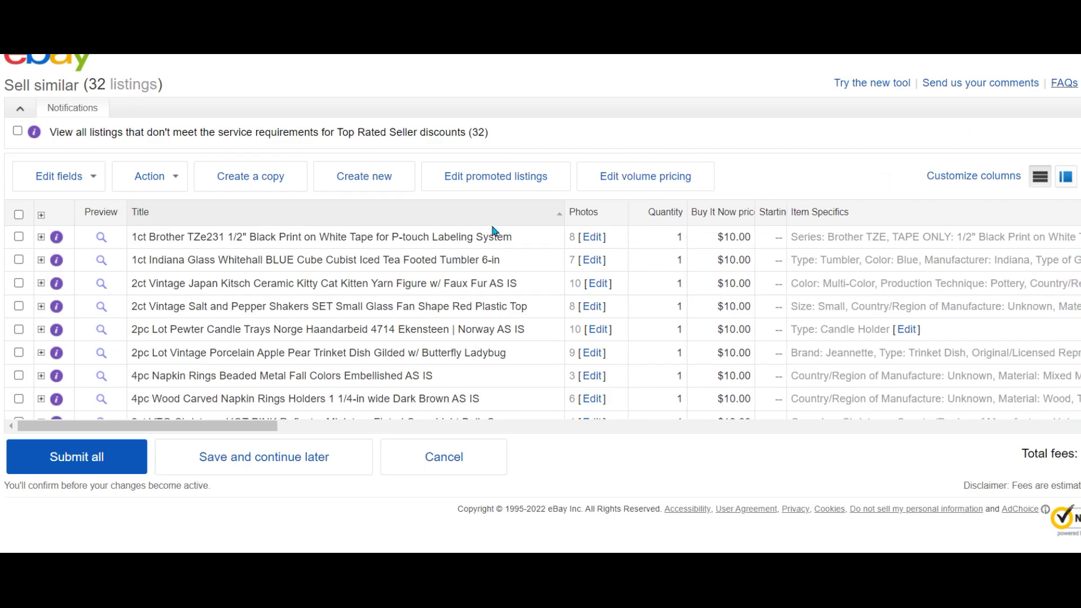
click(88, 463)
click(675, 400)
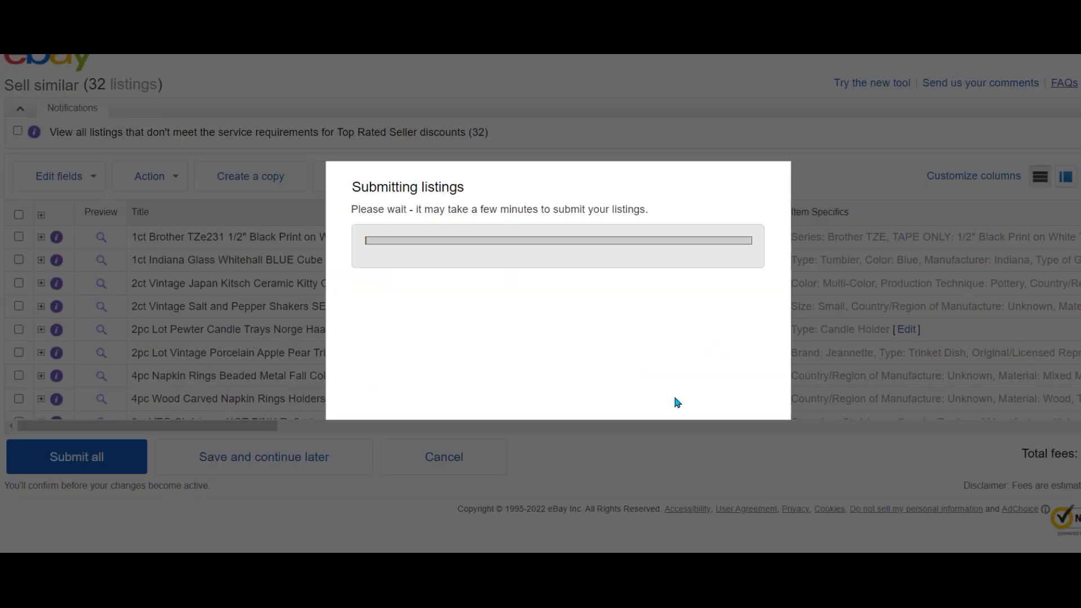
click(783, 407)
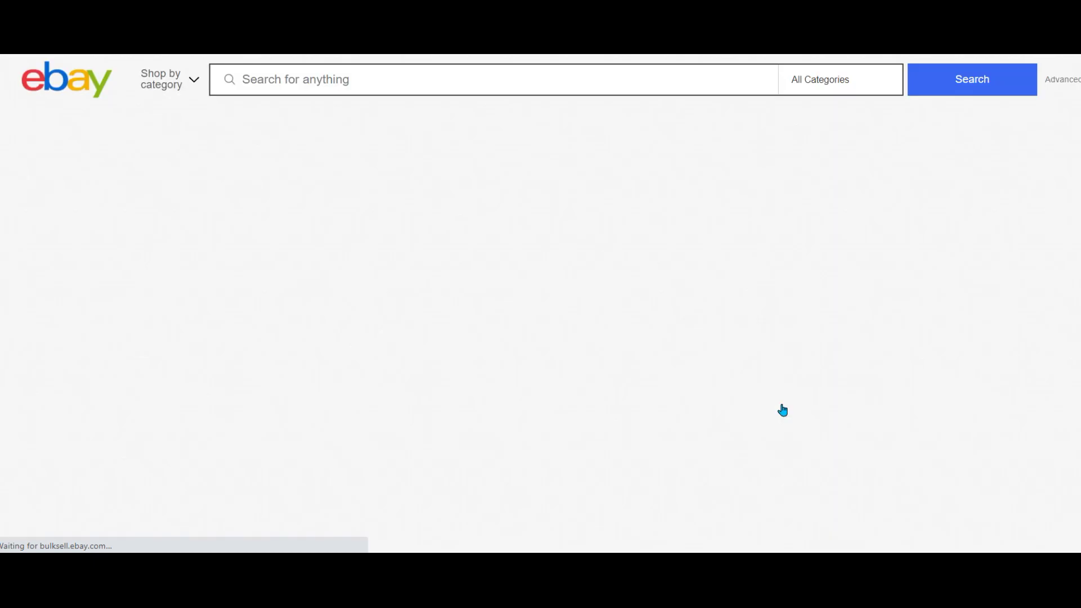
Open the active listings and check the time left on the newly relisted items
mouse_move(210, 159)
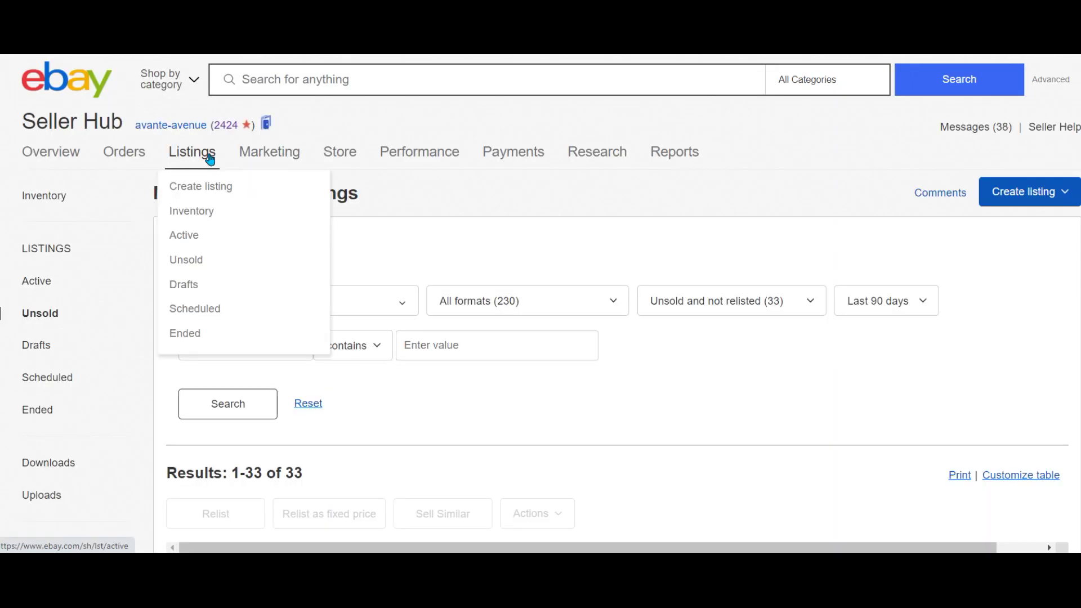
click(184, 236)
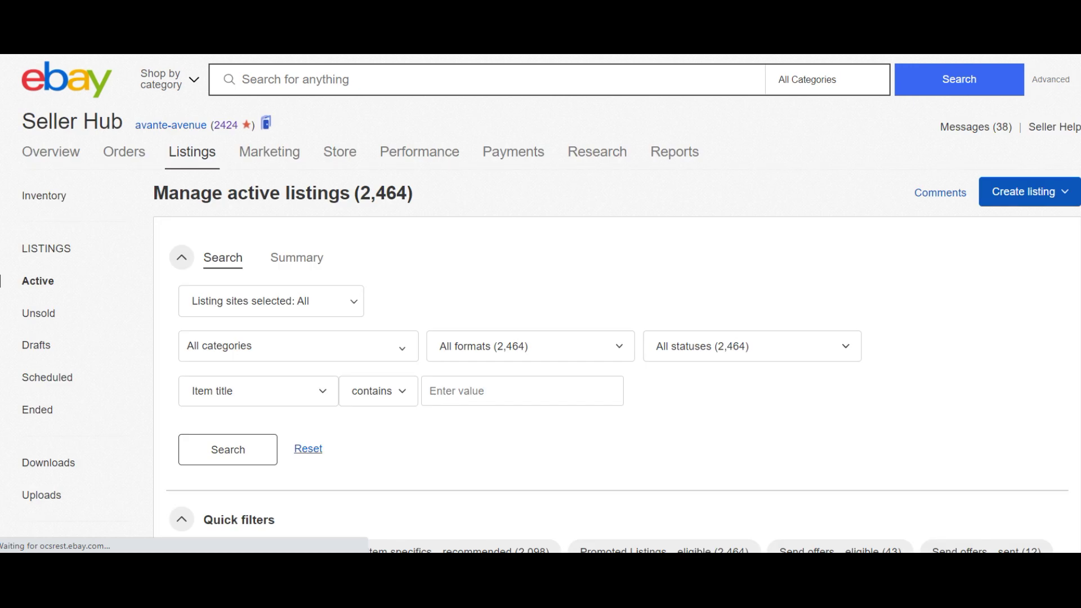
scroll(541, 304, down, 7)
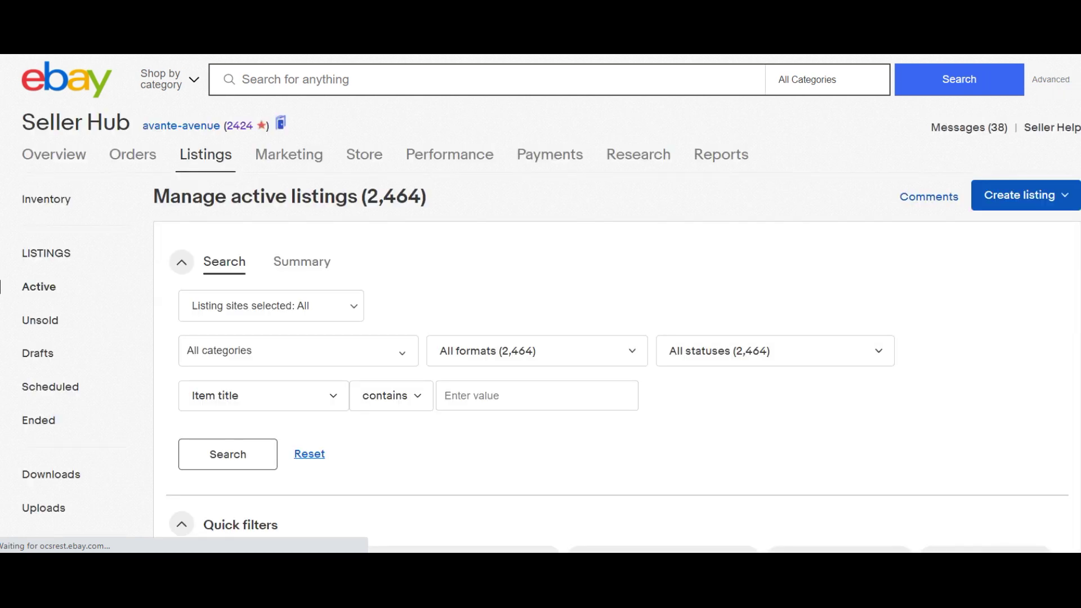
scroll(541, 304, down, 15)
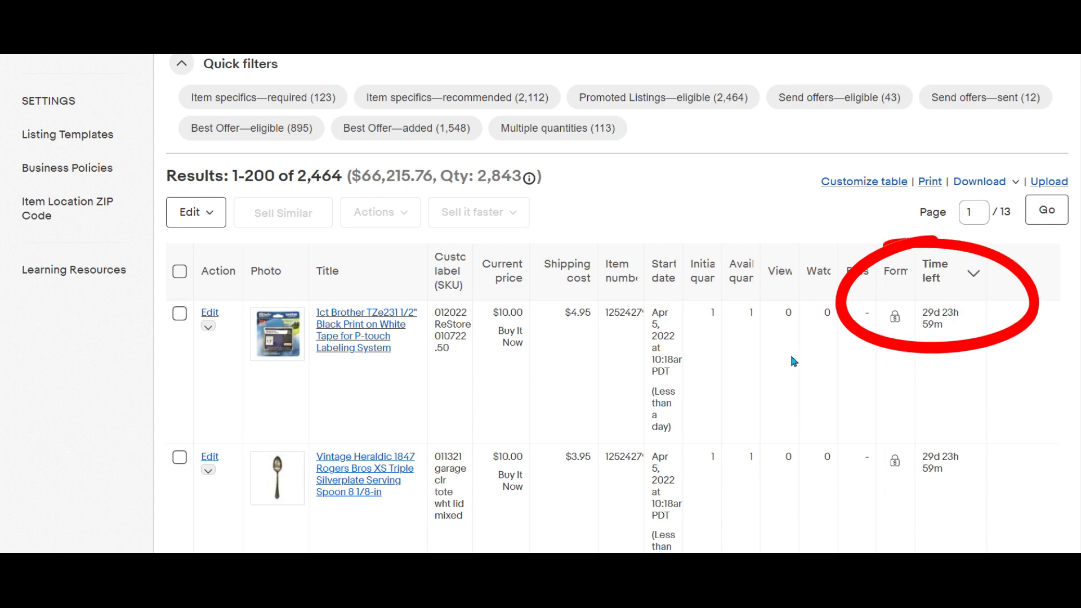
scroll(1078, 351, down, 10)
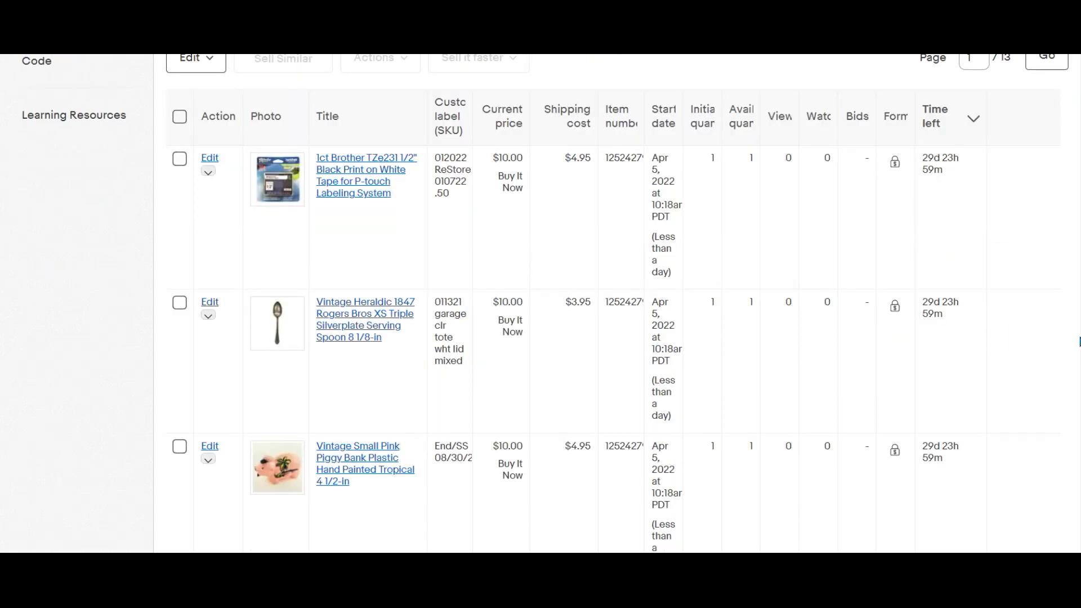
scroll(1078, 341, down, 4)
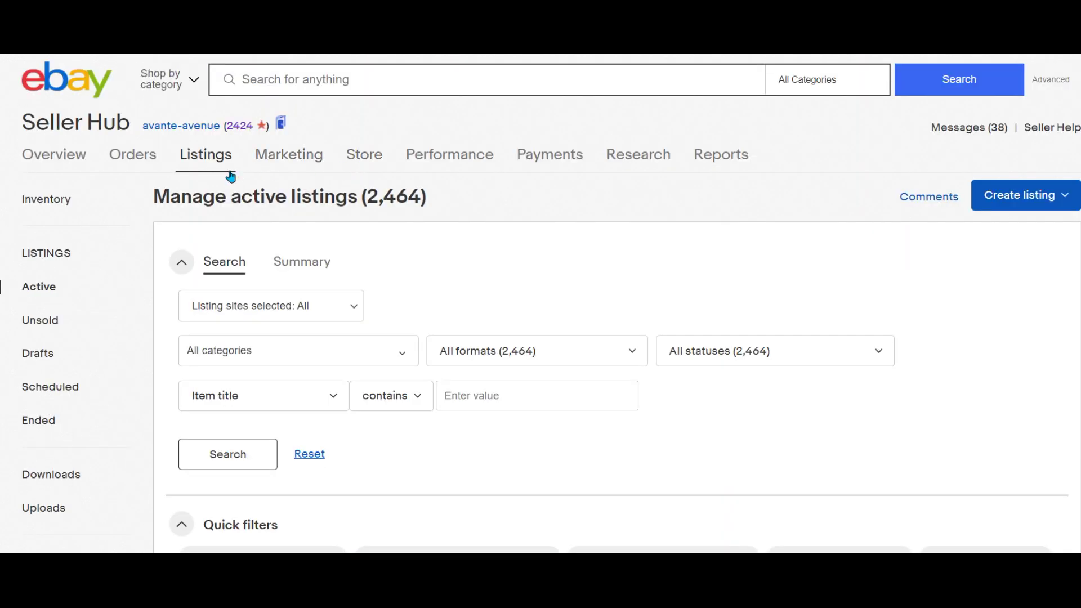
In the unsold listings, select everything except the Mary Kay 40th Anniversary Teapot and delete the 32 ended items
mouse_move(205, 166)
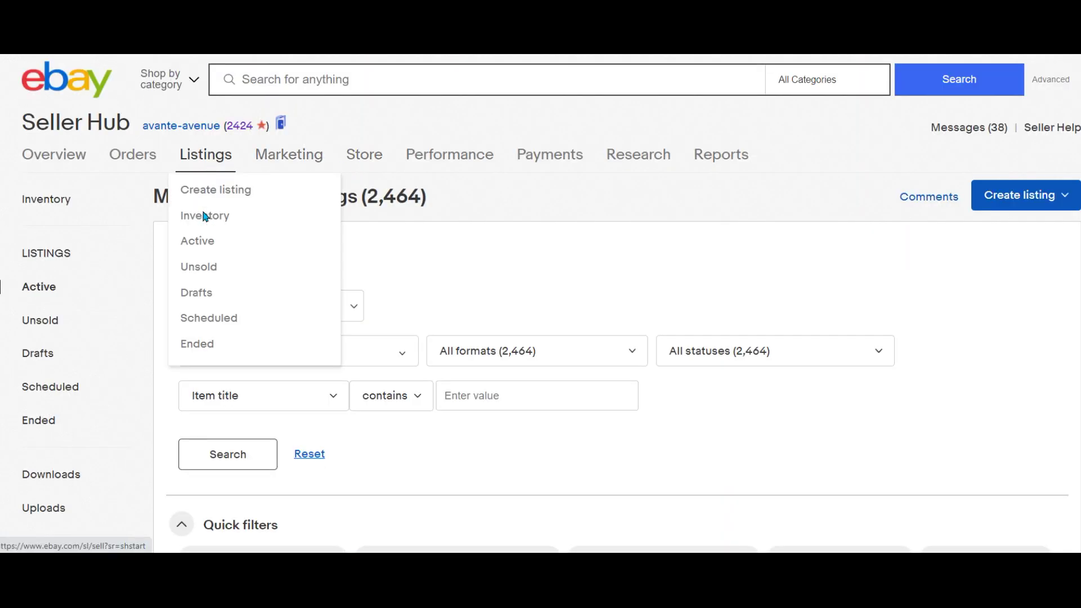
click(195, 268)
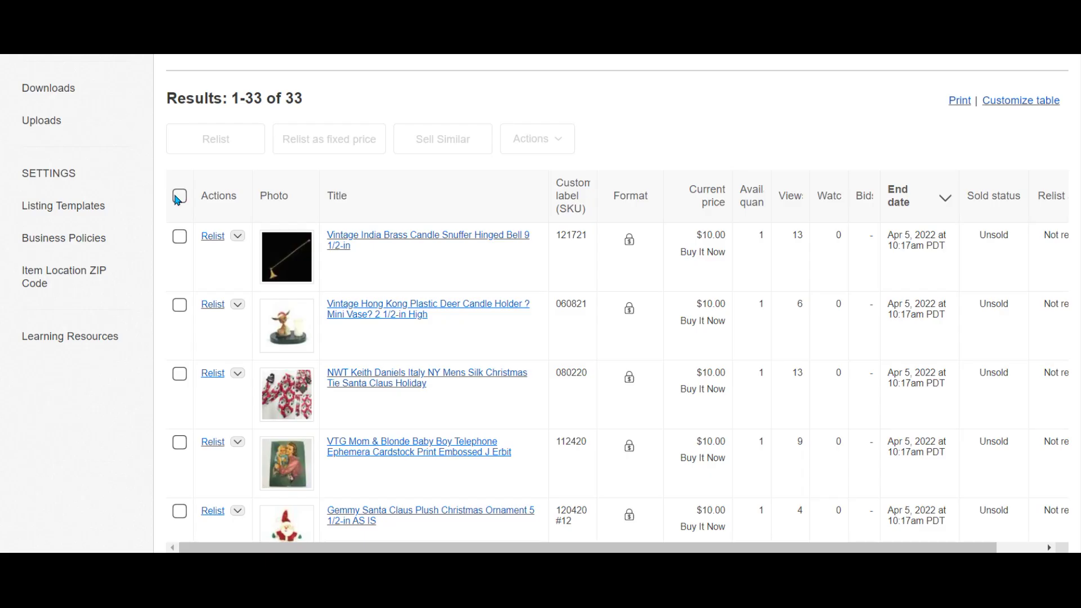
click(179, 196)
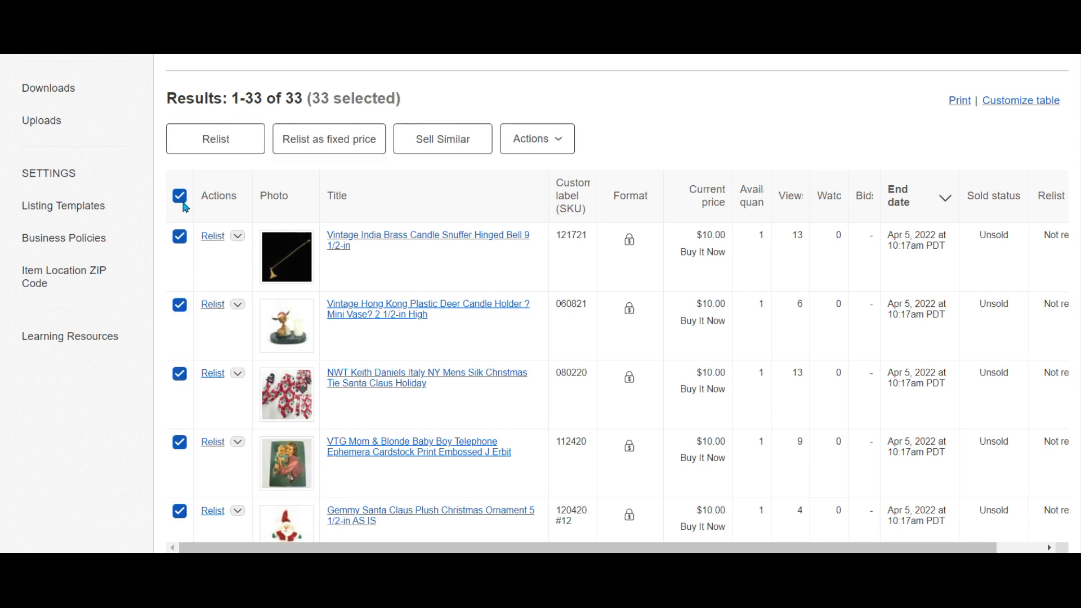
scroll(617, 304, down, 20)
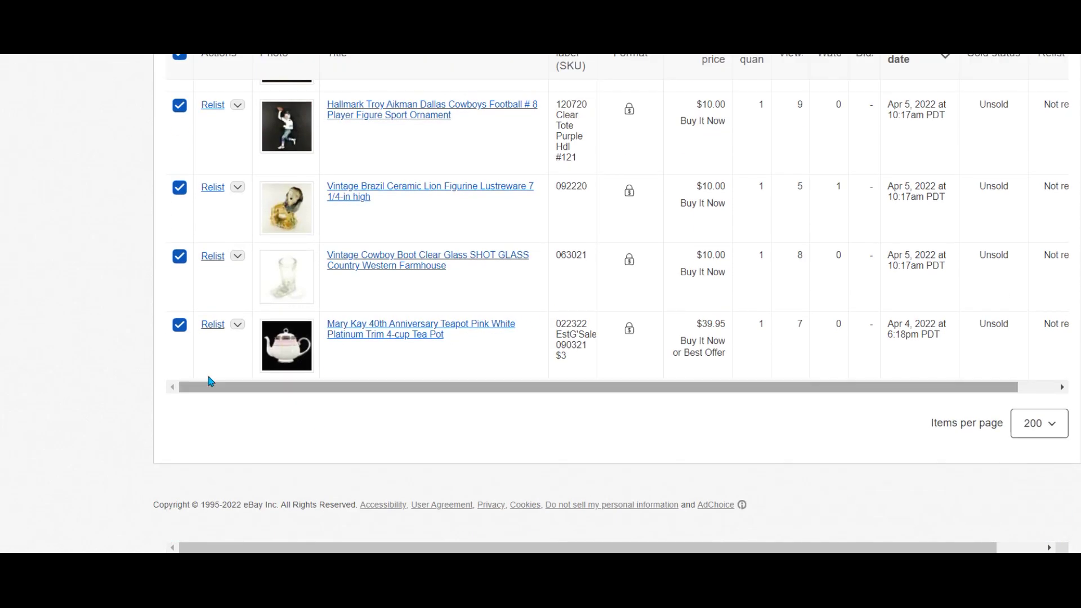
click(179, 328)
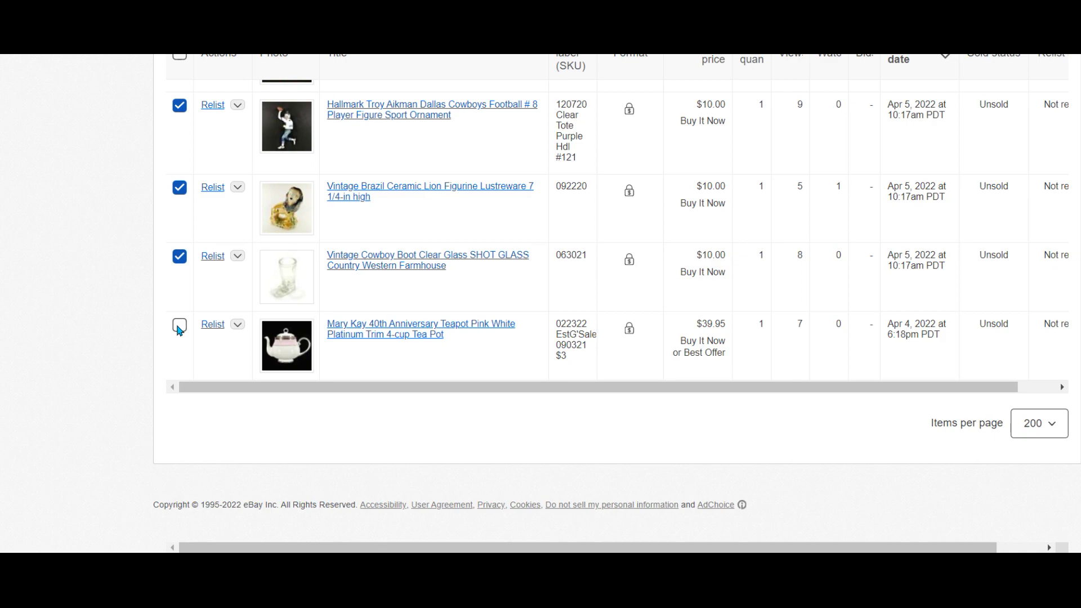
scroll(617, 304, up, 8)
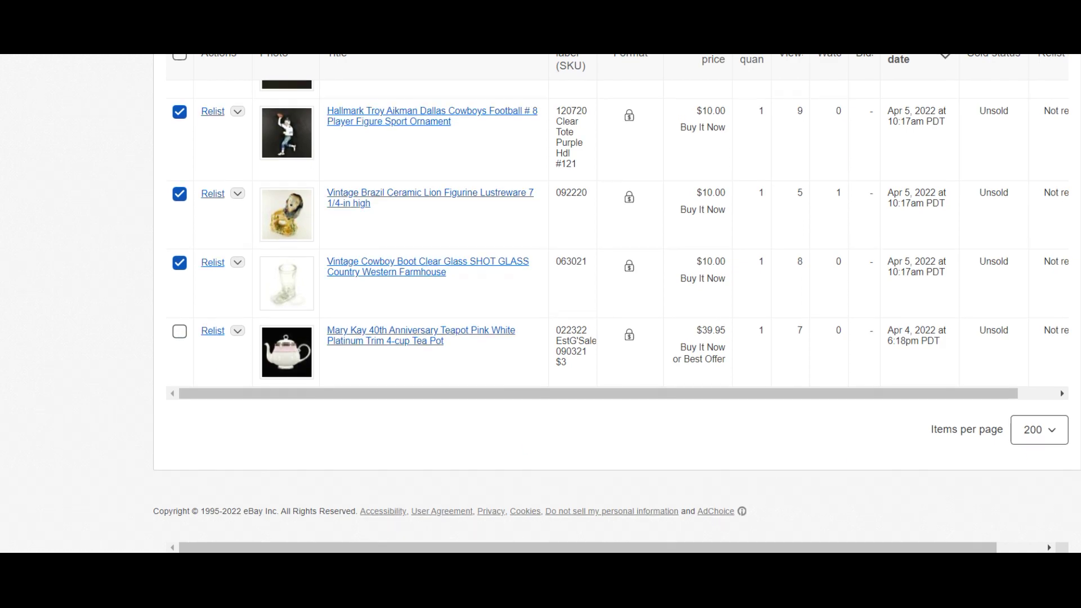
scroll(617, 304, up, 10)
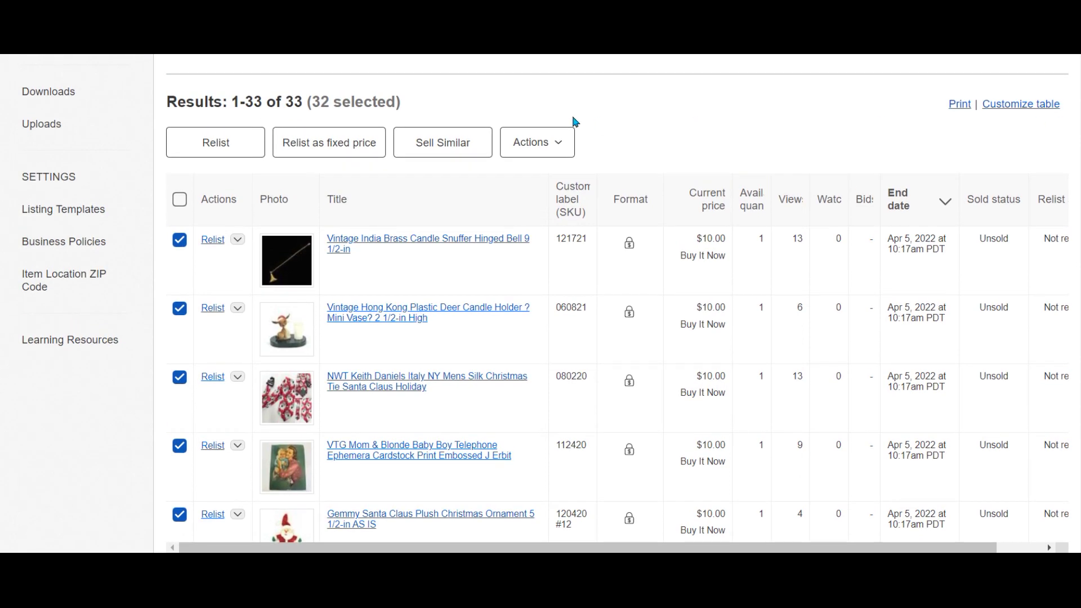
click(556, 145)
click(535, 201)
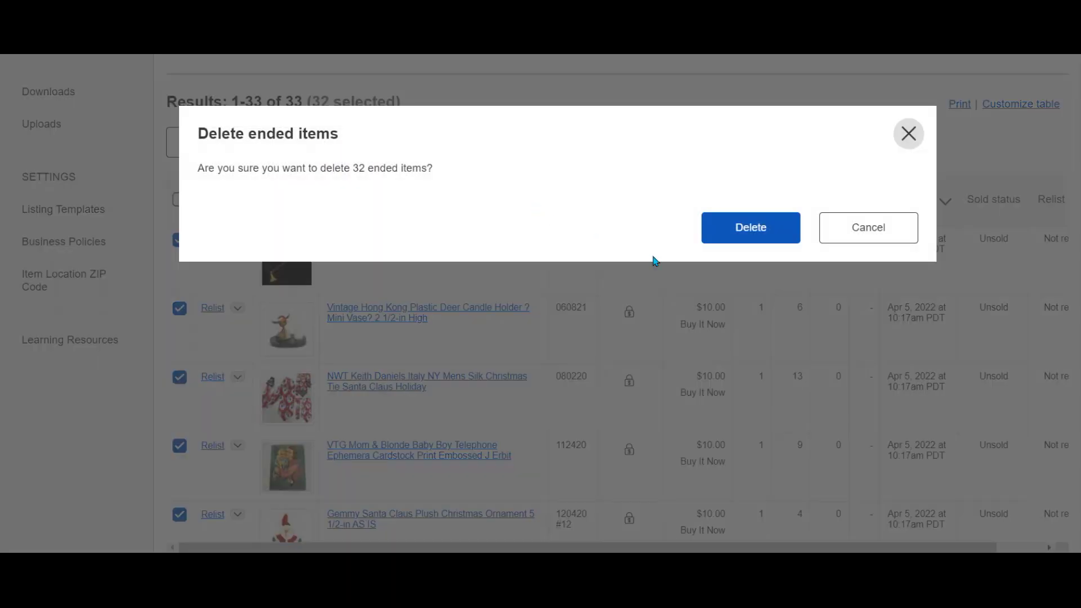
click(736, 233)
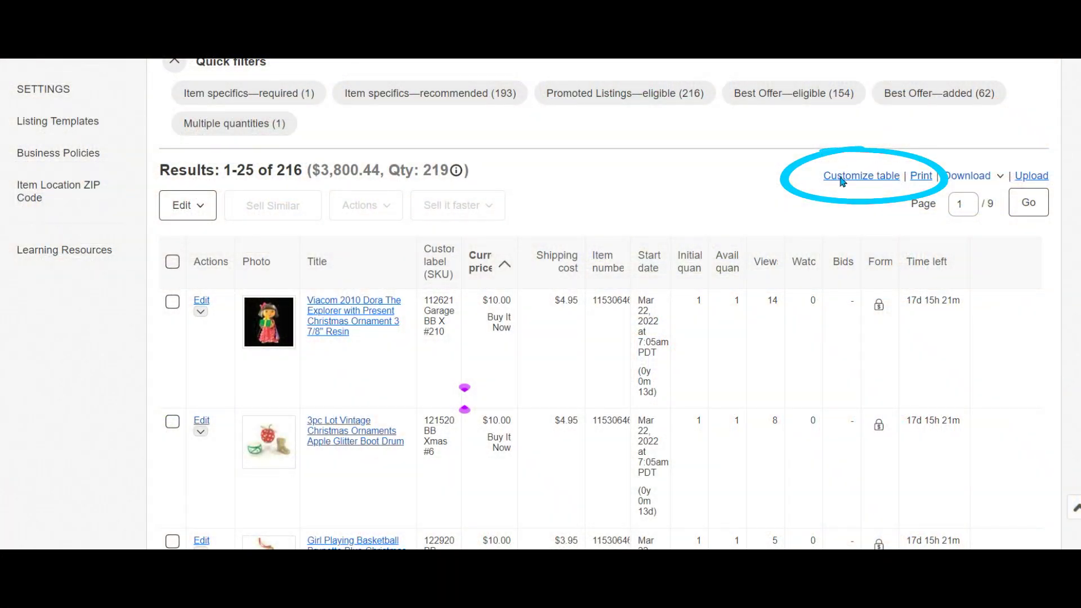
View the column options for customizing the active listings table and close them without saving
click(841, 178)
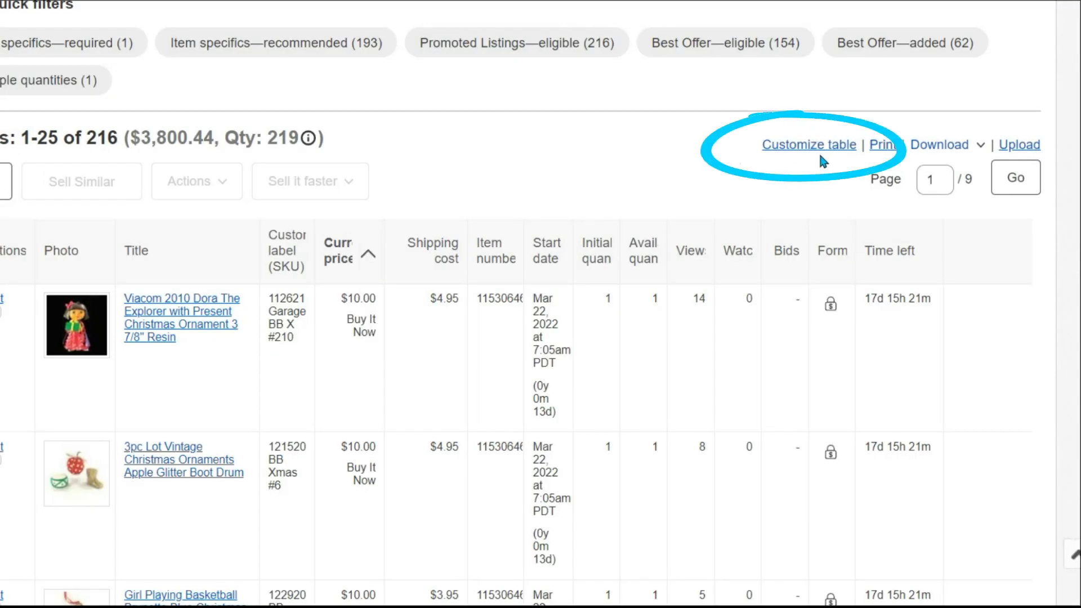
click(824, 147)
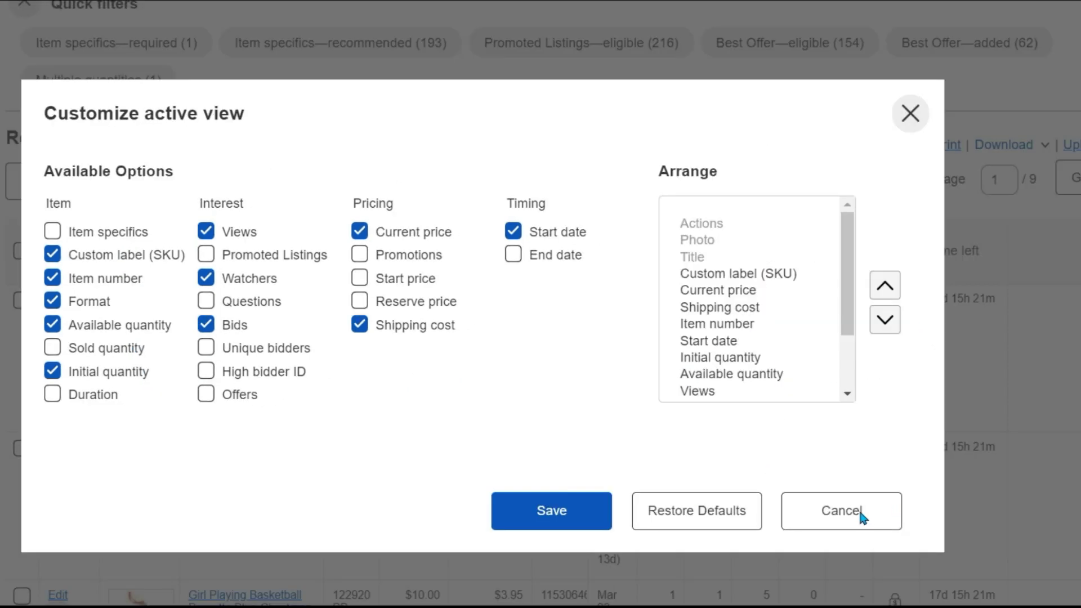
click(982, 528)
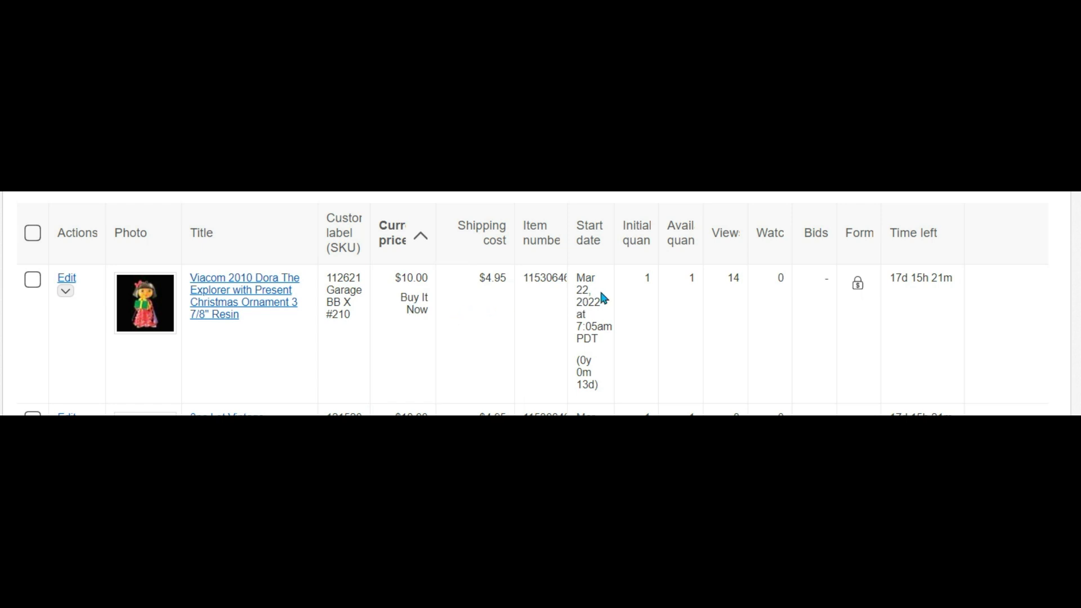
Adjust the Start date column's width, then sort the active listings by time left in both directions and by current price
mouse_move(613, 242)
mouse_down()
mouse_move(699, 248)
mouse_move(606, 248)
mouse_up()
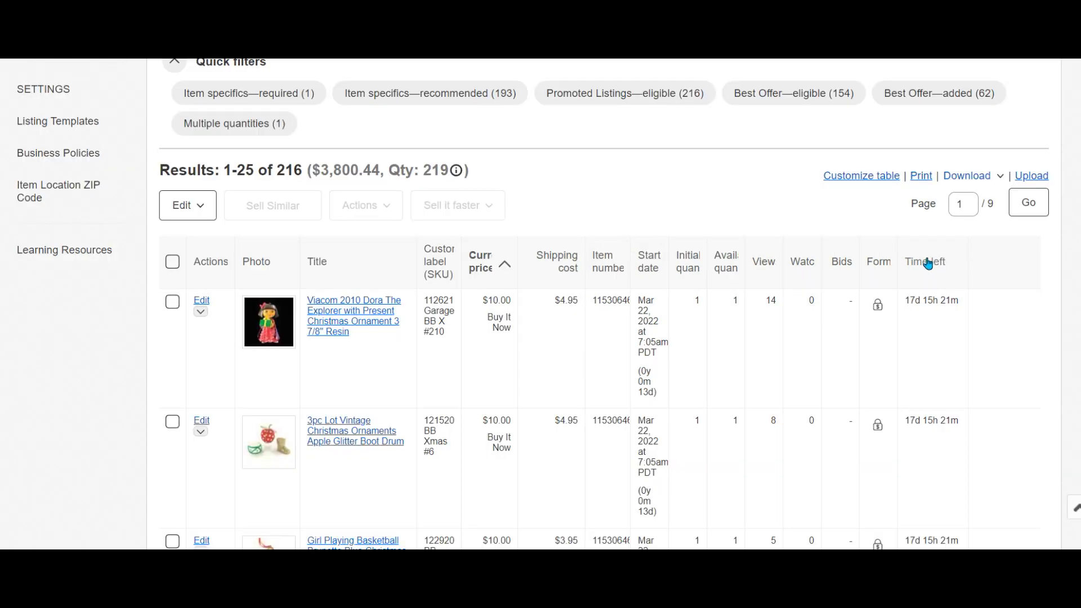
click(928, 264)
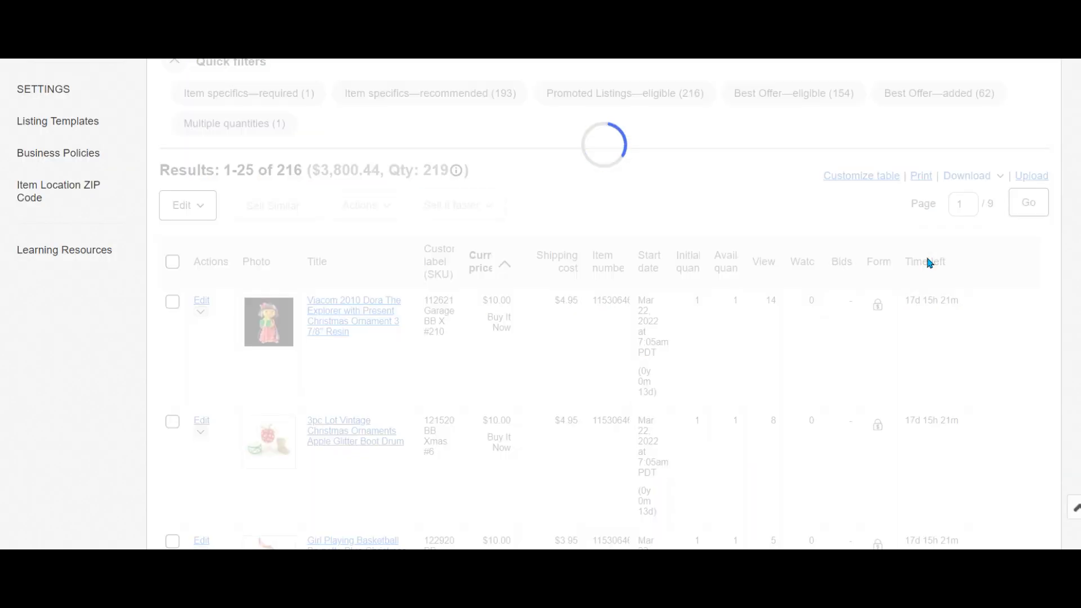
click(917, 262)
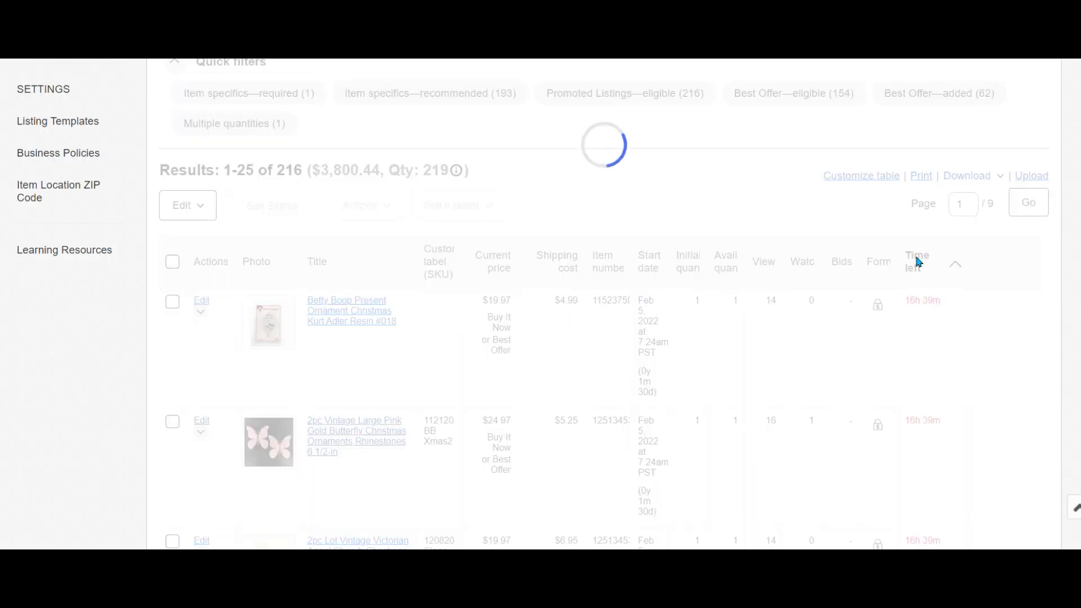
click(486, 269)
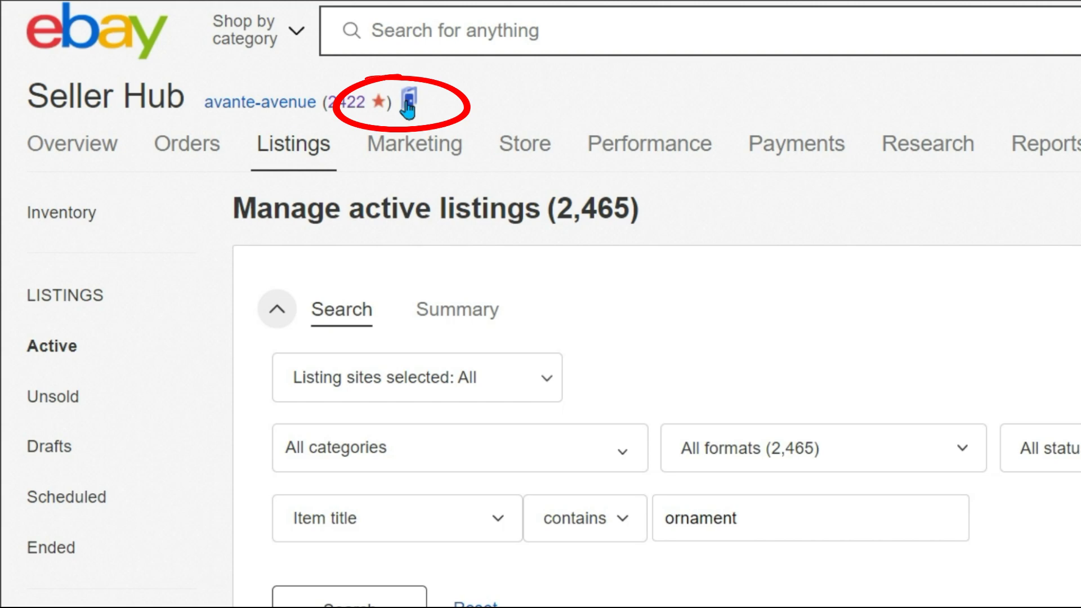
Open the seller's public storefront and go to its CLEARANCE Decor & Holiday category
click(408, 104)
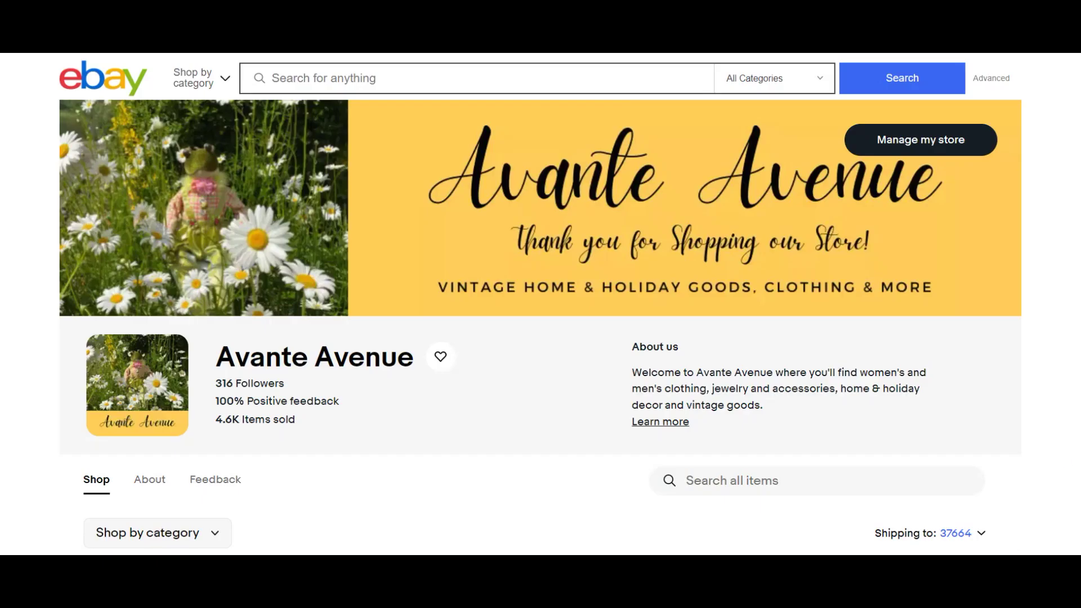
scroll(541, 302, down, 2)
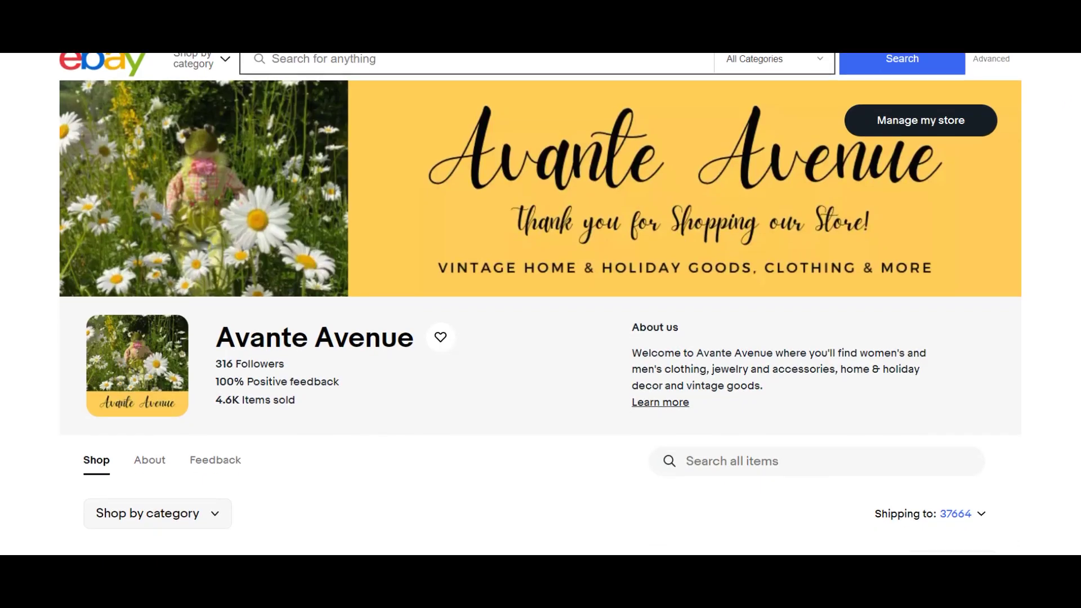
scroll(212, 268, down, 3)
click(212, 266)
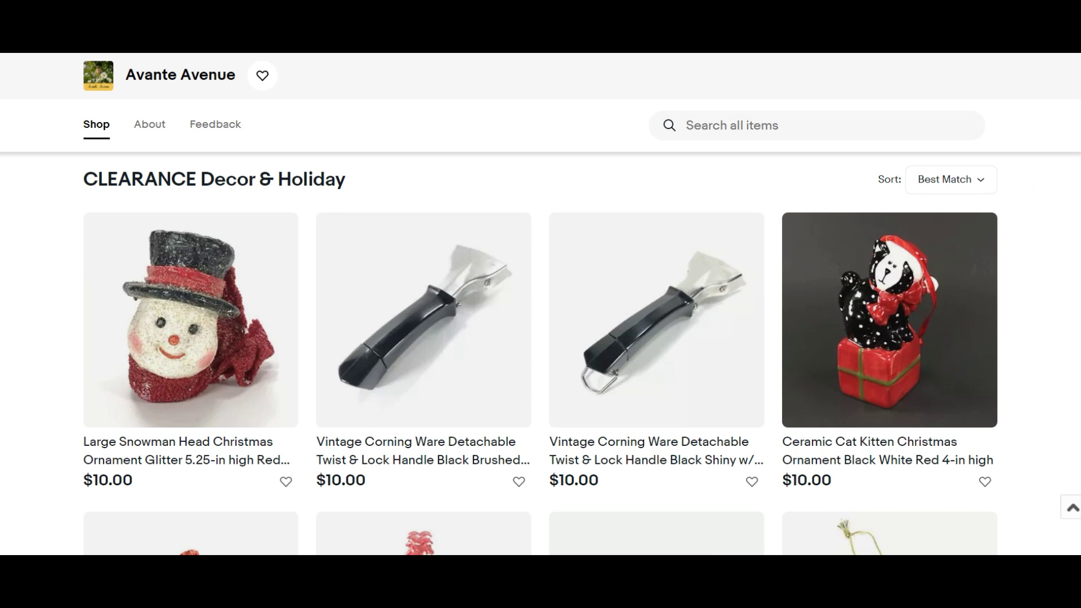
Look through the CLEARANCE Decor & Holiday items and open the category's full listing page
scroll(540, 355, down, 5)
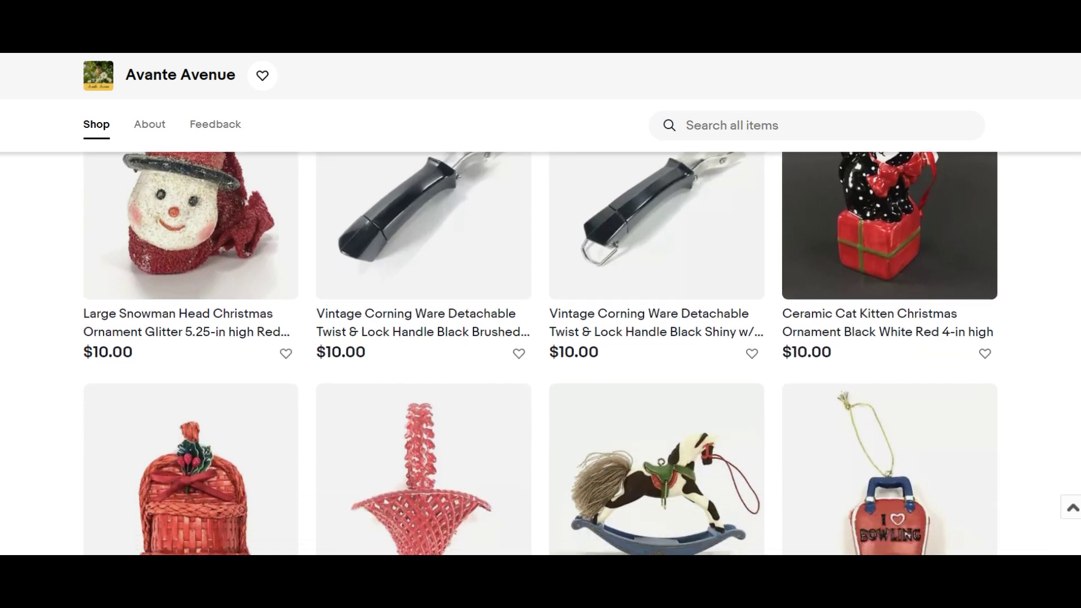
scroll(540, 355, down, 5)
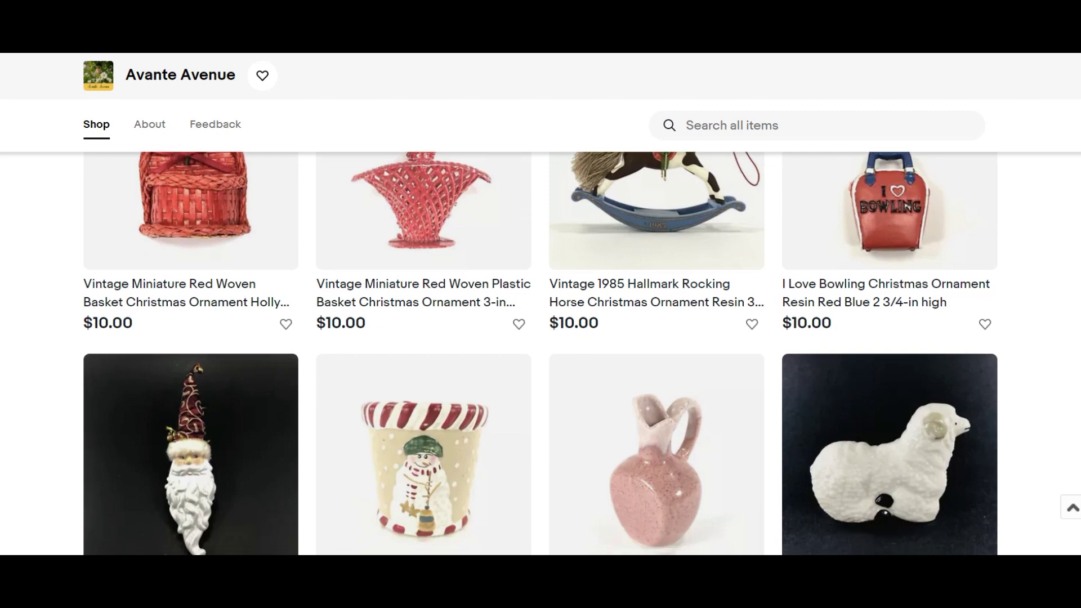
scroll(541, 354, down, 8)
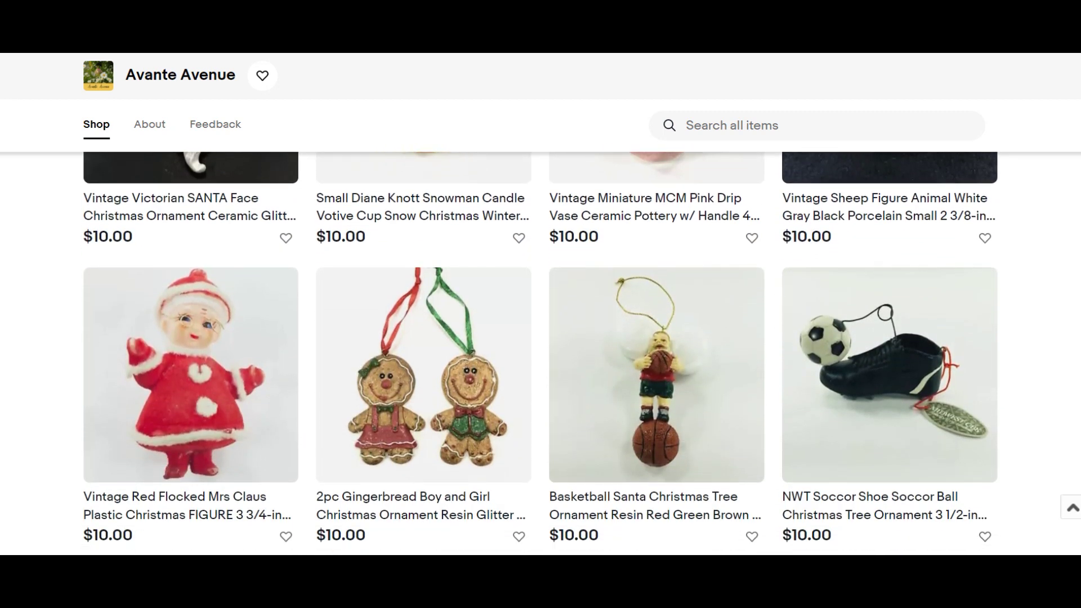
scroll(541, 353, down, 8)
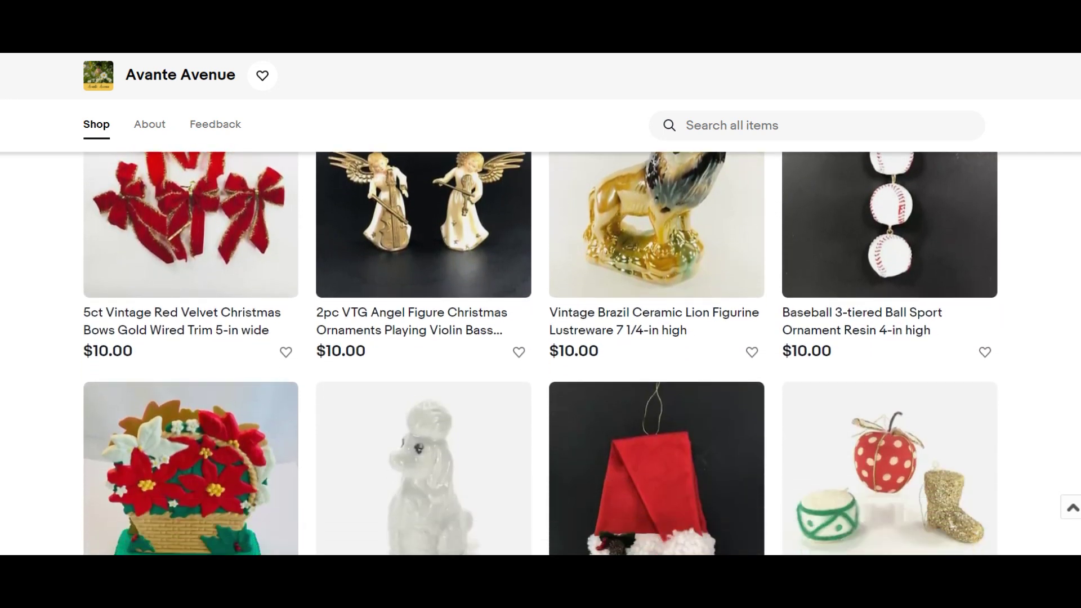
scroll(540, 353, down, 10)
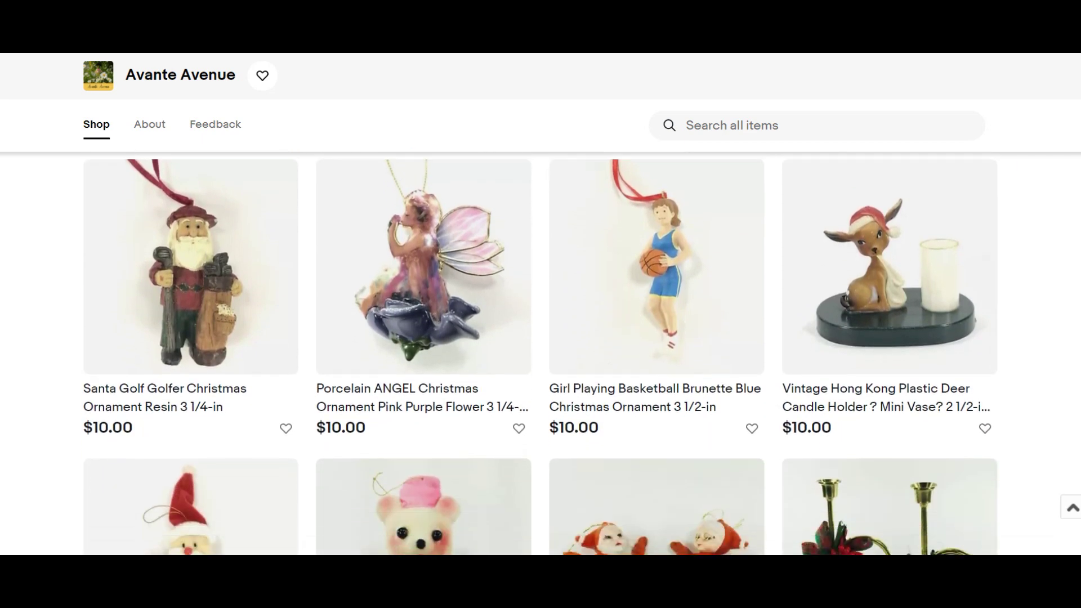
scroll(540, 353, down, 12)
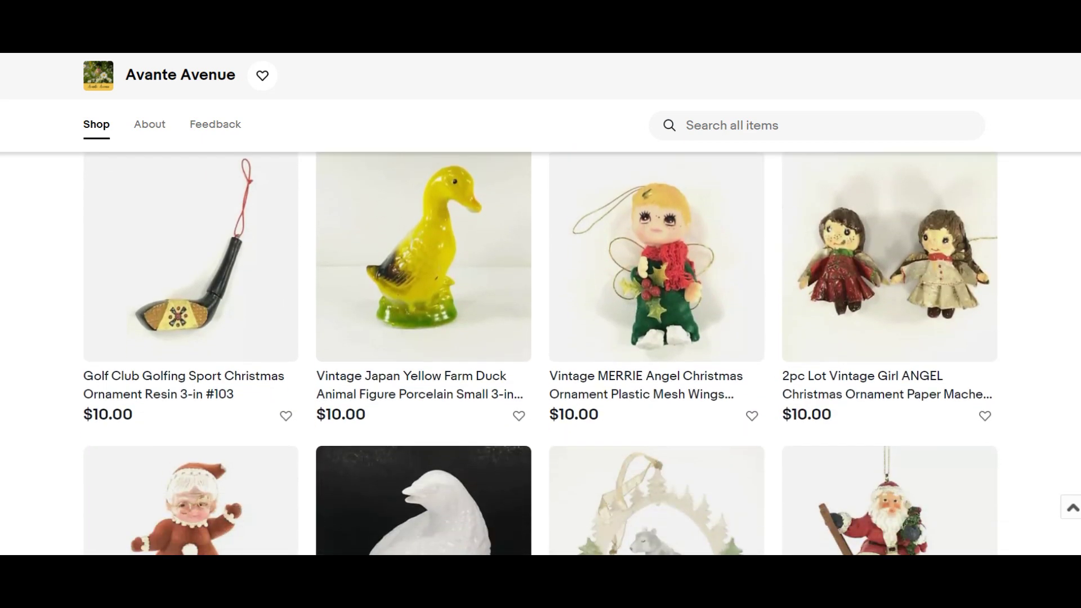
scroll(540, 353, down, 4)
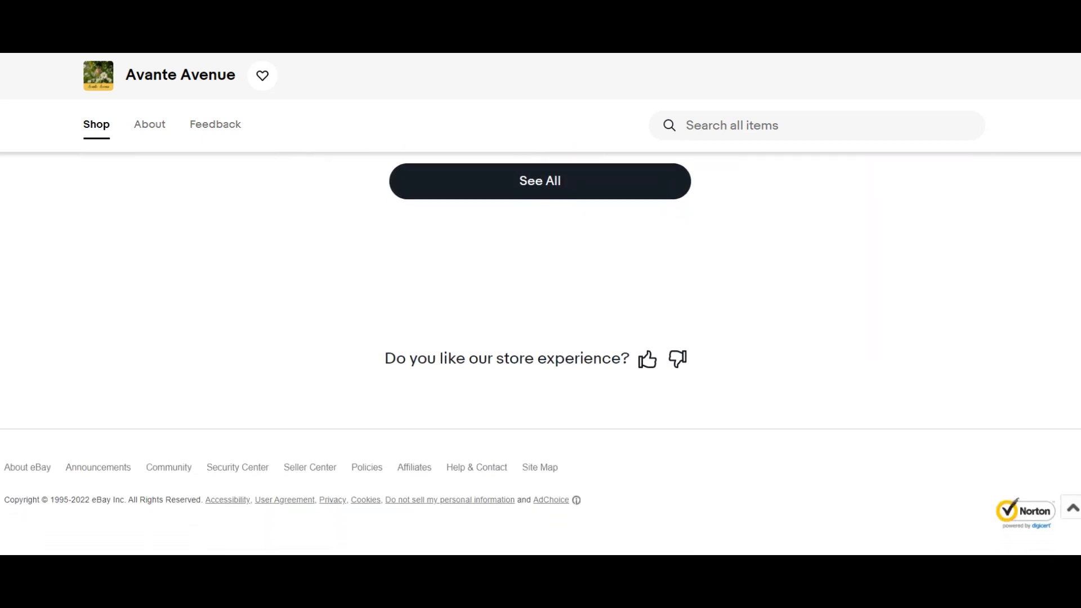
click(528, 186)
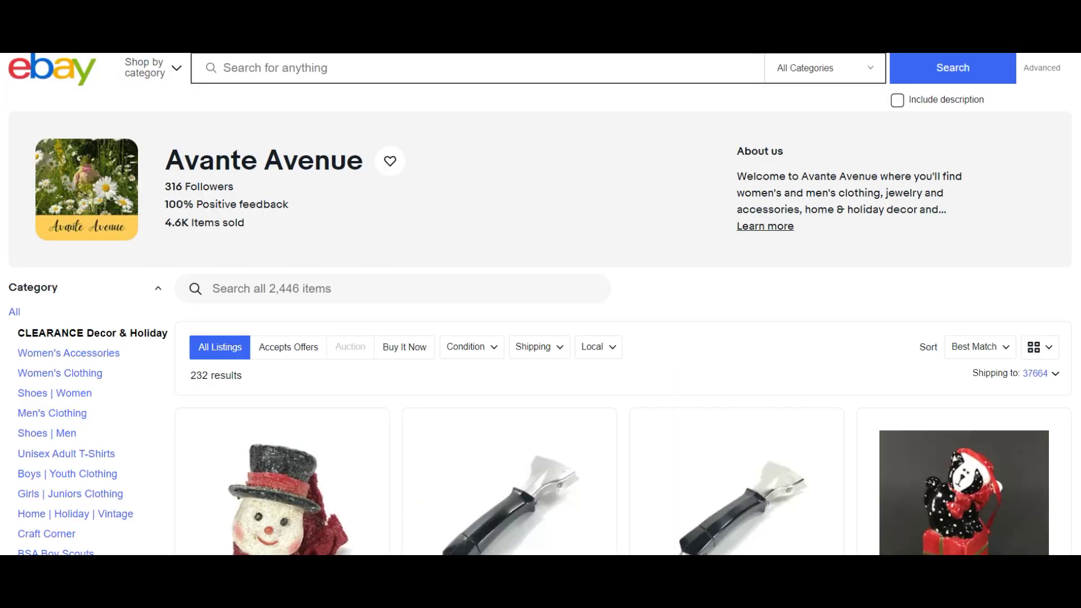
Open the store's CLEARANCE Clothing & More category and look through its items
scroll(541, 304, down, 4)
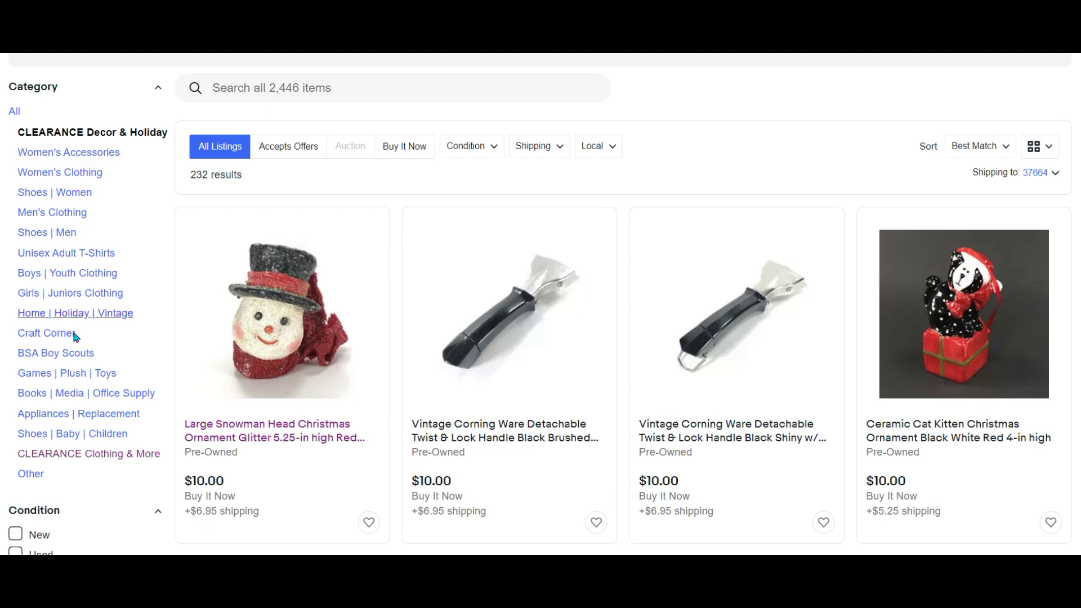
click(97, 457)
scroll(97, 457, down, 15)
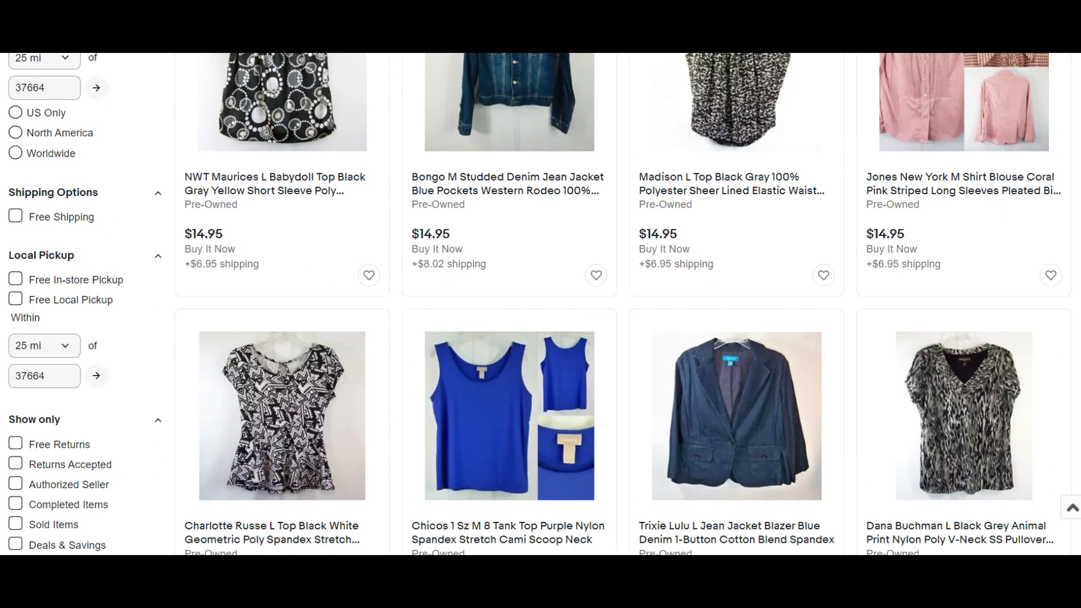
scroll(540, 304, down, 20)
scroll(540, 304, down, 20)
scroll(541, 304, down, 7)
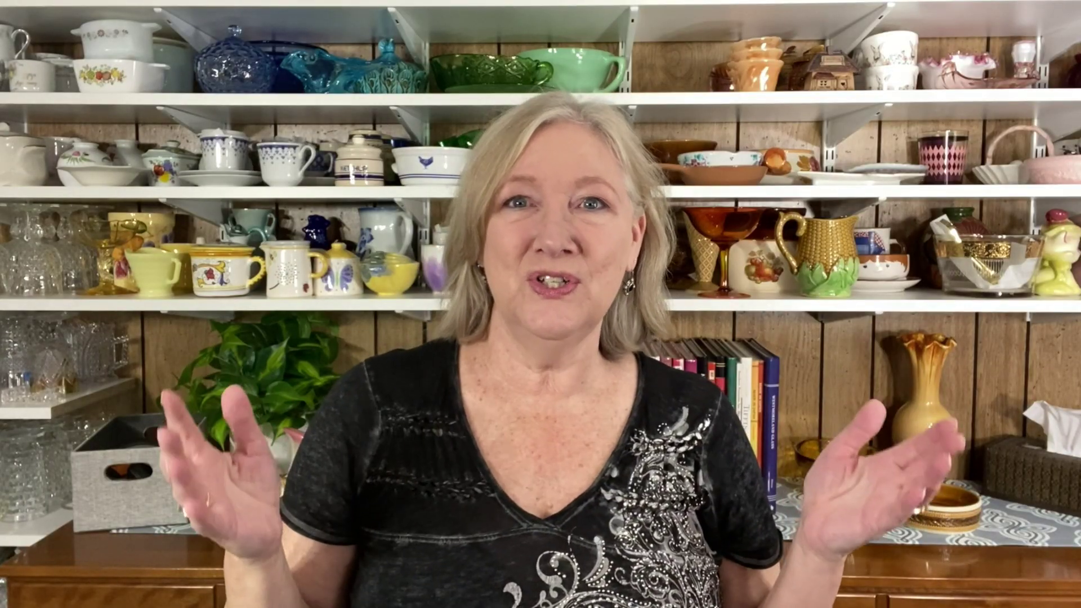